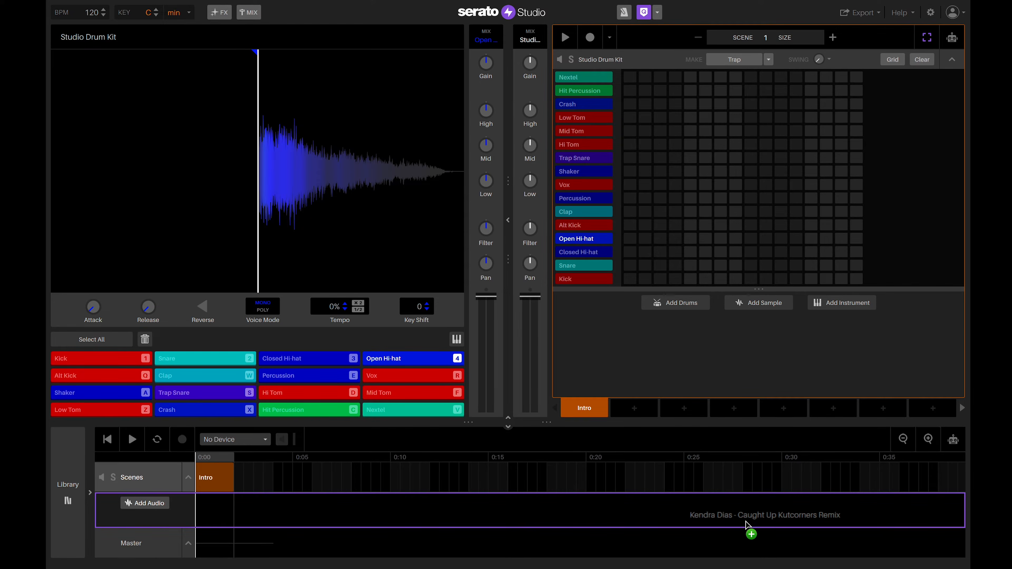
# Load the Caught Up remix onto Audio 1 and mute its melody, bass and drum stems.
pyautogui.moveTo(746, 522); pyautogui.dragTo(706, 523)
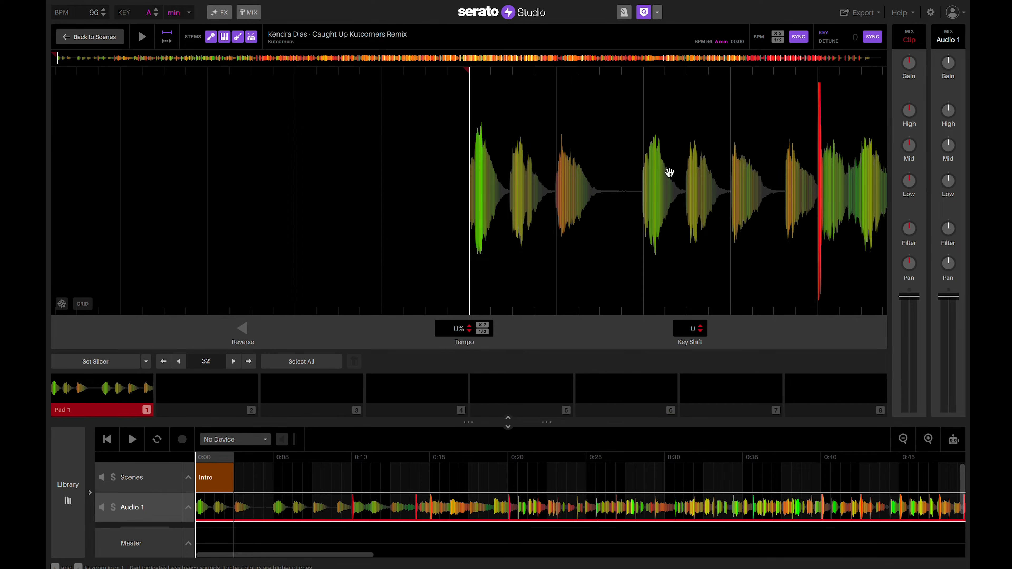
pyautogui.click(269, 58)
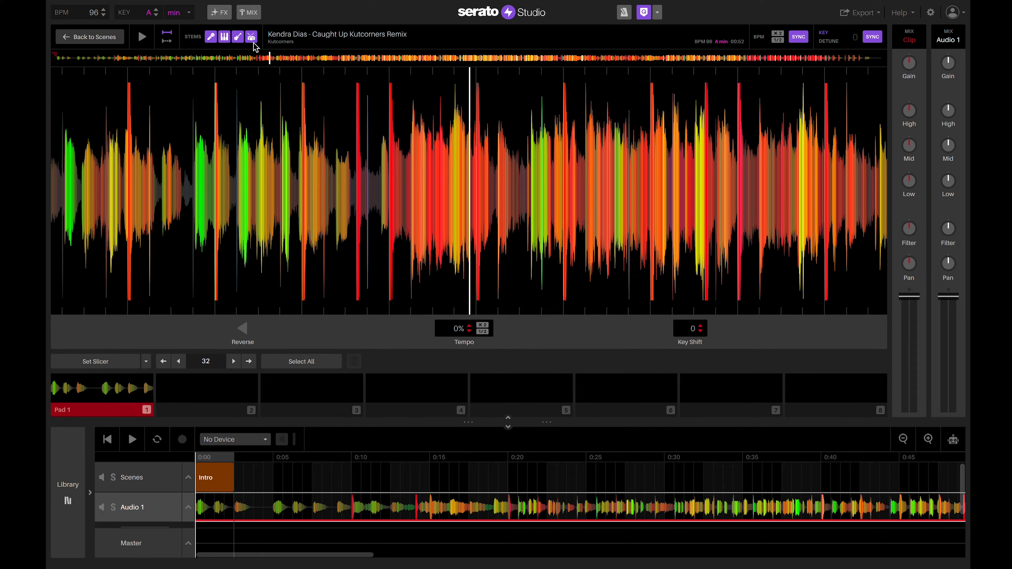
pyautogui.click(225, 37)
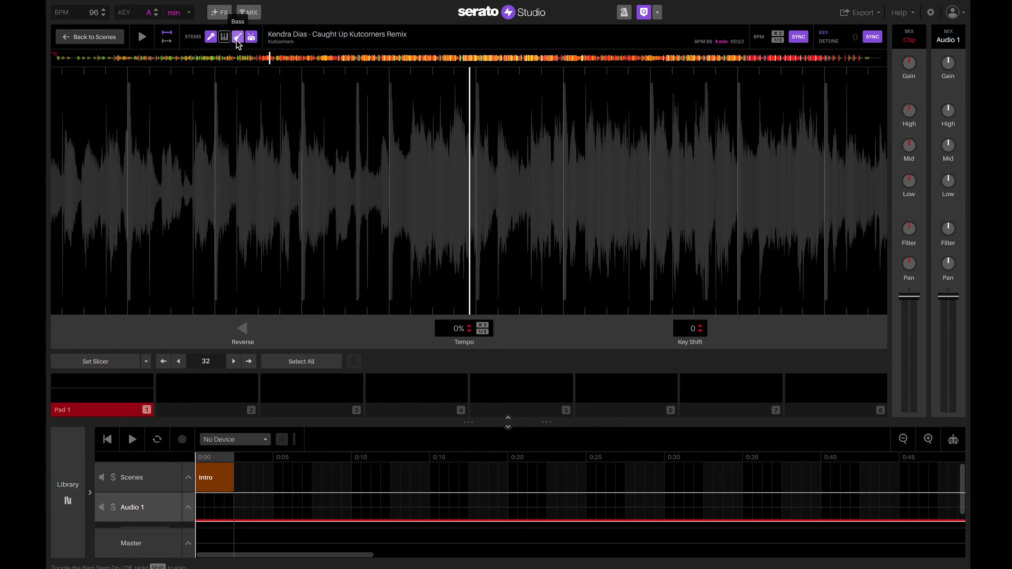
pyautogui.click(237, 40)
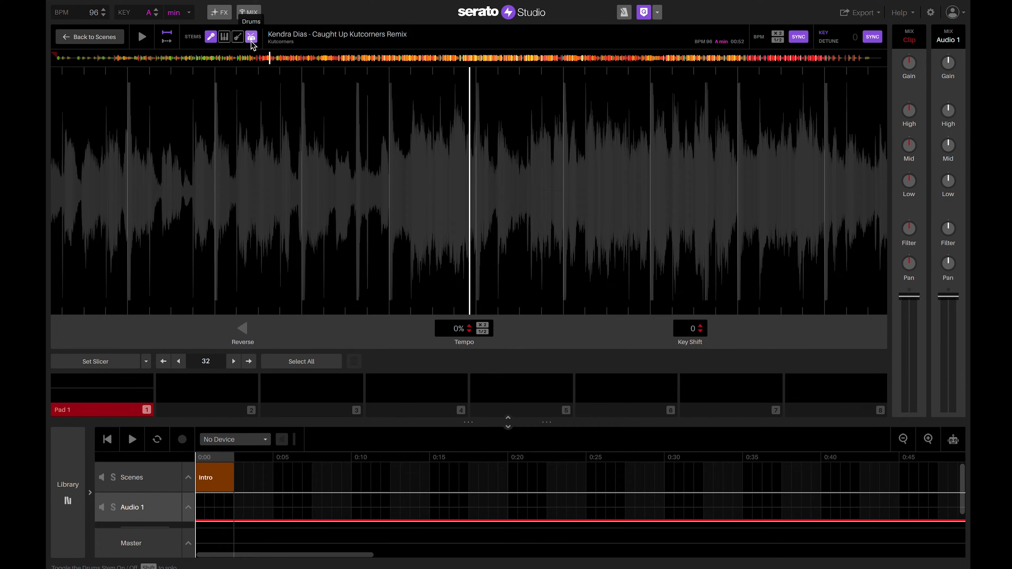
pyautogui.click(252, 40)
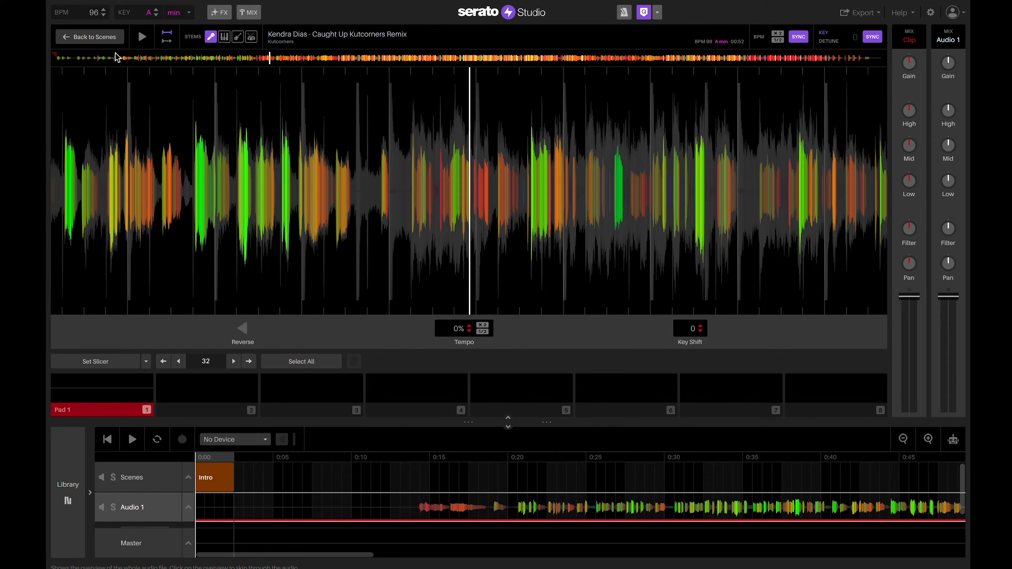
pyautogui.click(116, 58)
pyautogui.click(142, 36)
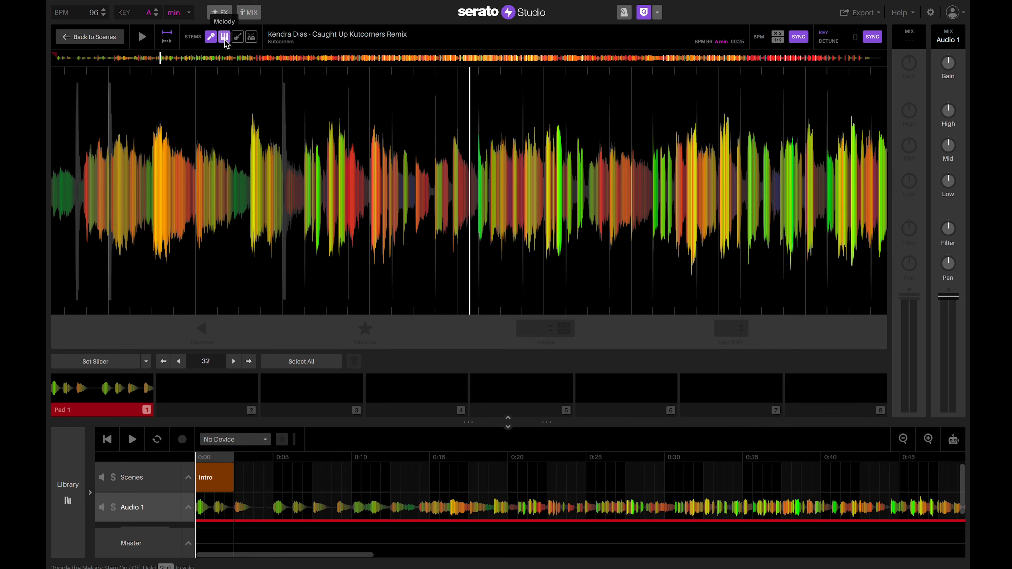
pyautogui.click(251, 40)
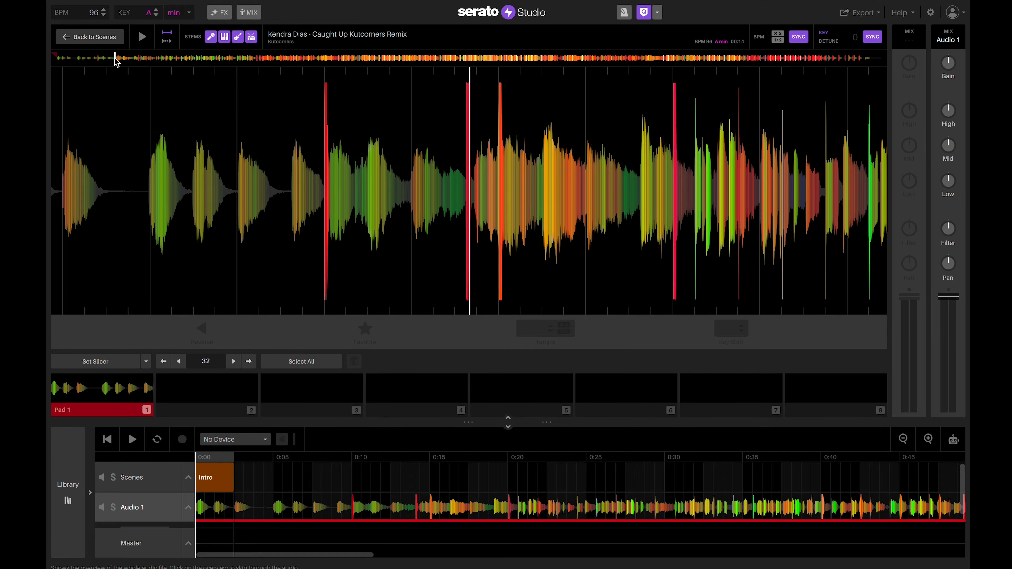
pyautogui.click(142, 40)
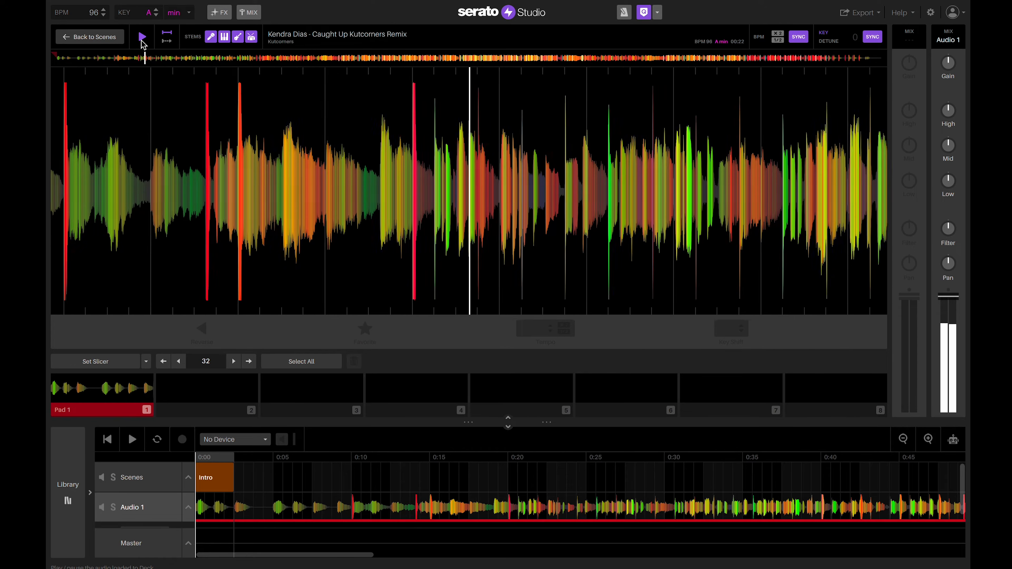
pyautogui.click(224, 38)
pyautogui.click(238, 38)
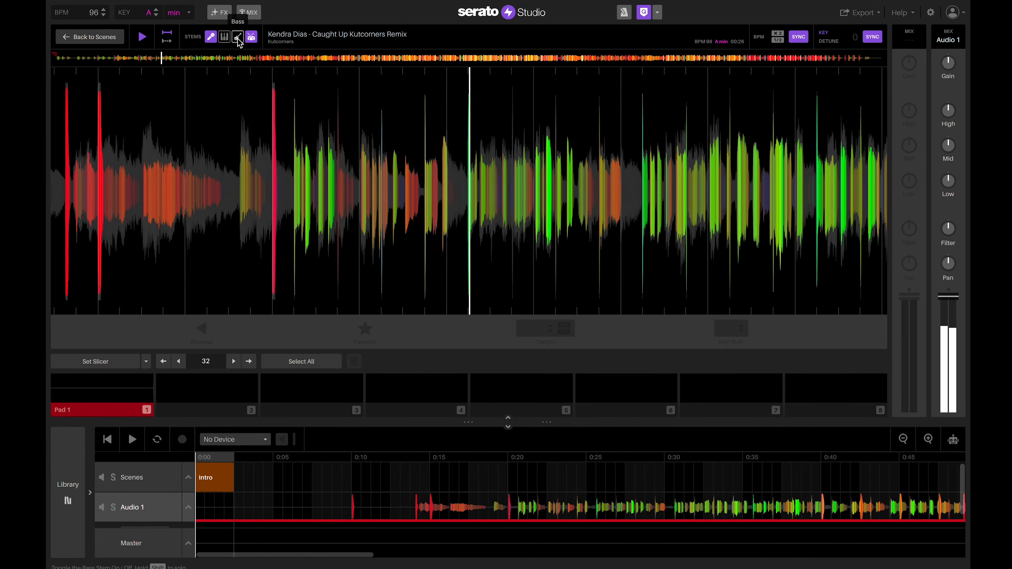
pyautogui.click(251, 40)
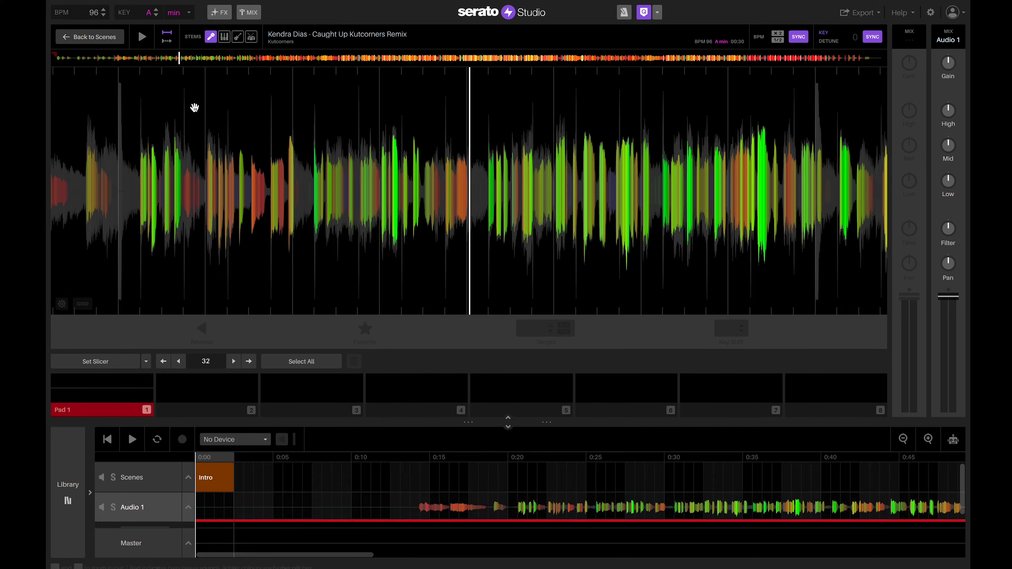
# Add the Caught Up remix from the library to the drum-kit scene and mute its melody and bass stems.
pyautogui.click(100, 40)
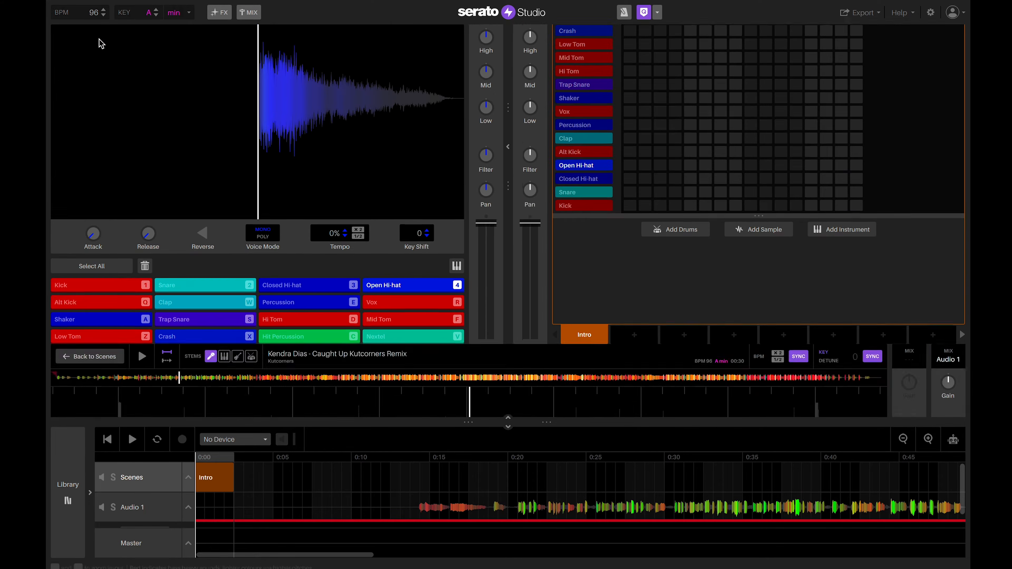
pyautogui.click(70, 482)
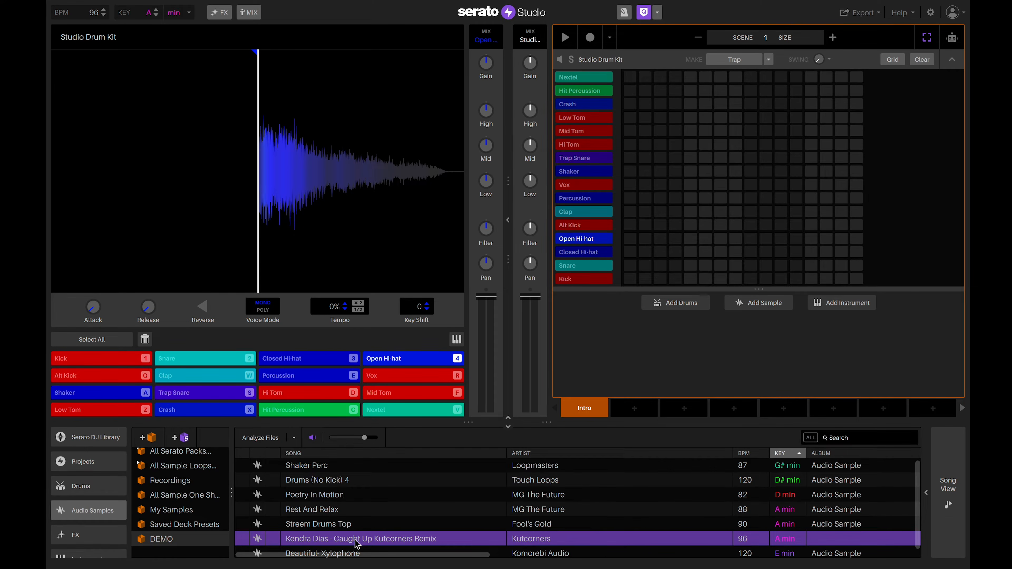
pyautogui.moveTo(357, 544); pyautogui.dragTo(647, 345)
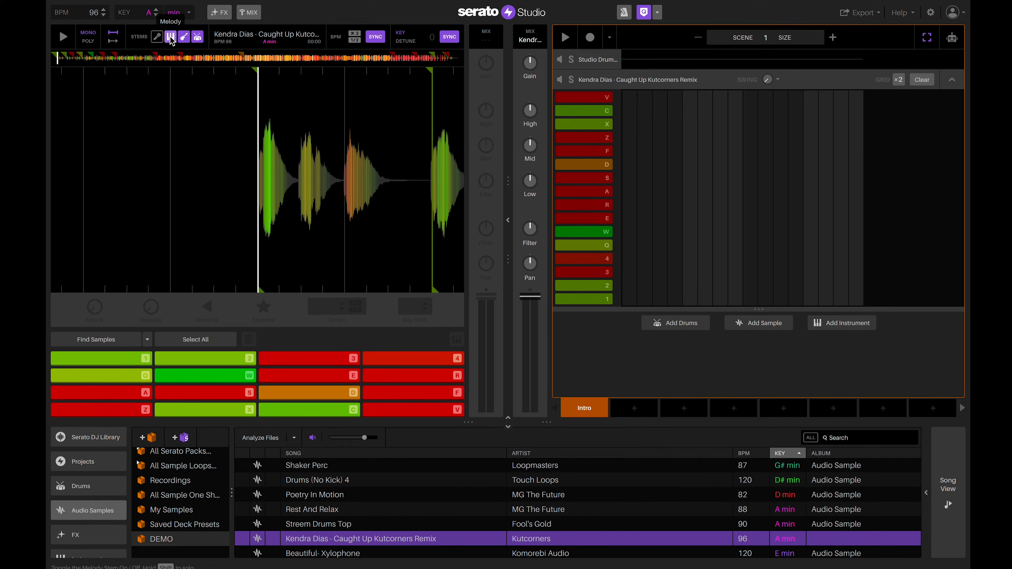
pyautogui.click(170, 37)
pyautogui.click(184, 38)
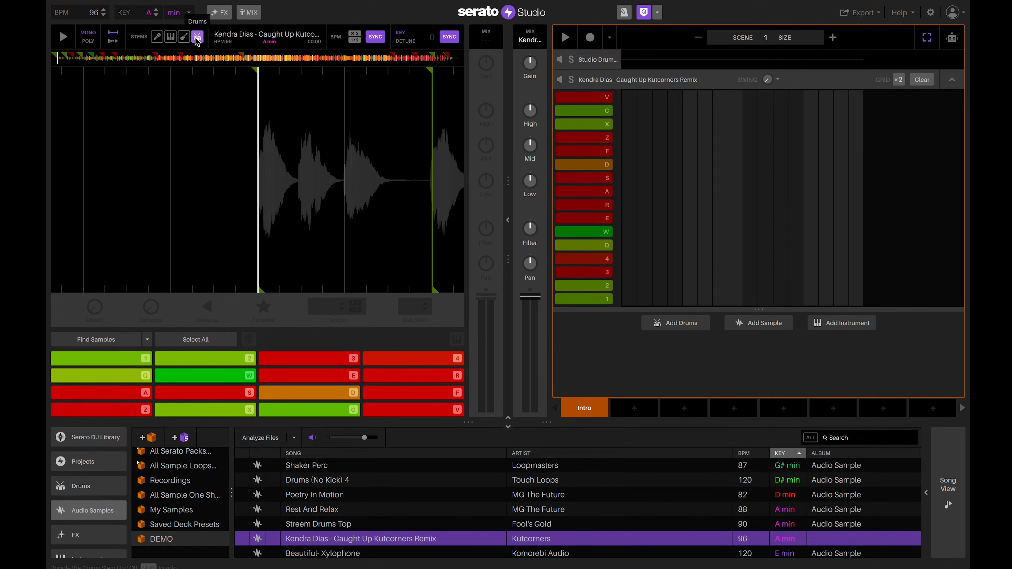
# Audition the vocal from 00:41 through about 01:12, then rewind to around 01:09.
pyautogui.click(140, 59)
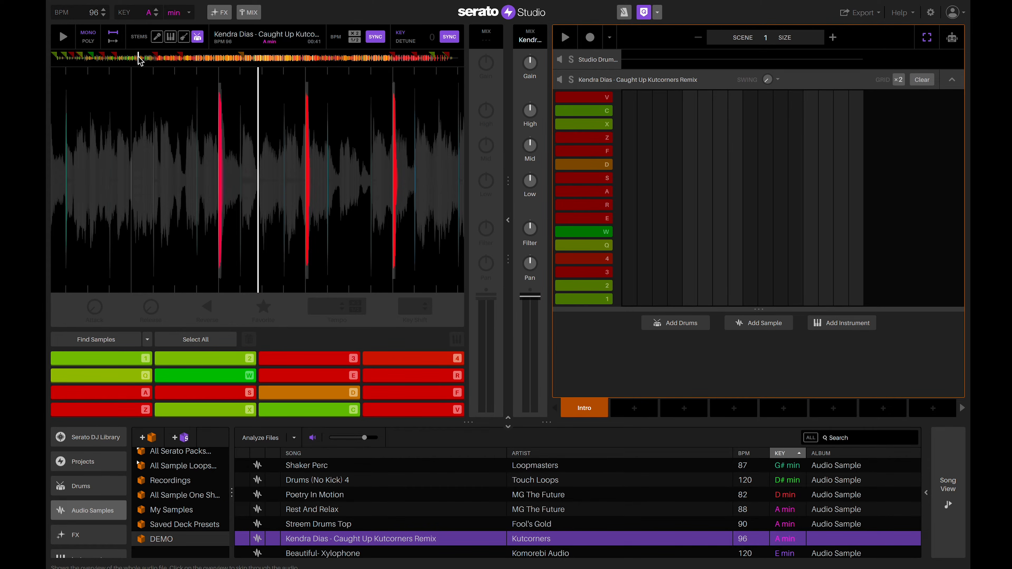
pyautogui.click(63, 38)
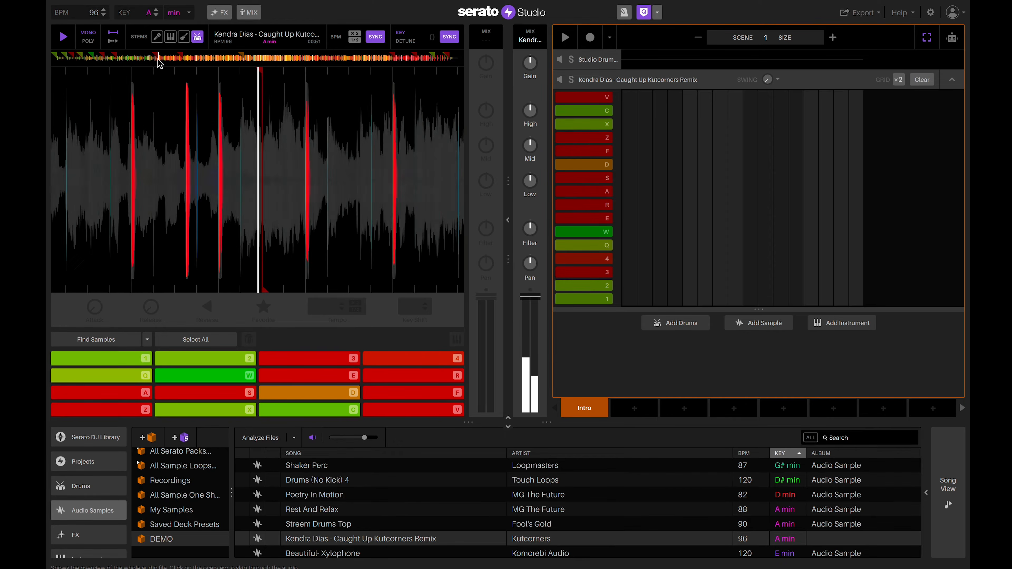
pyautogui.click(158, 59)
pyautogui.click(170, 60)
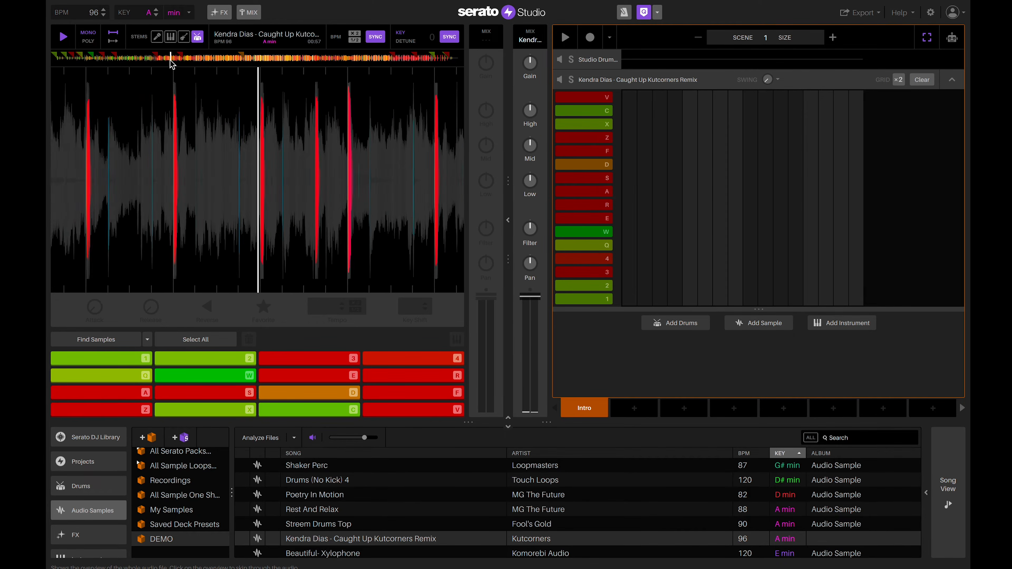
pyautogui.click(199, 59)
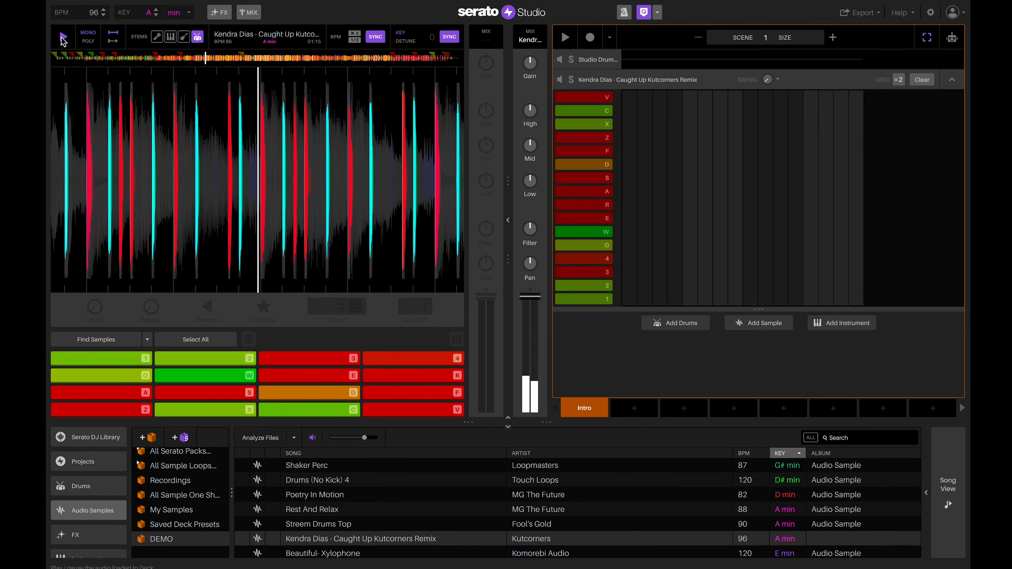
pyautogui.moveTo(197, 236); pyautogui.dragTo(391, 242)
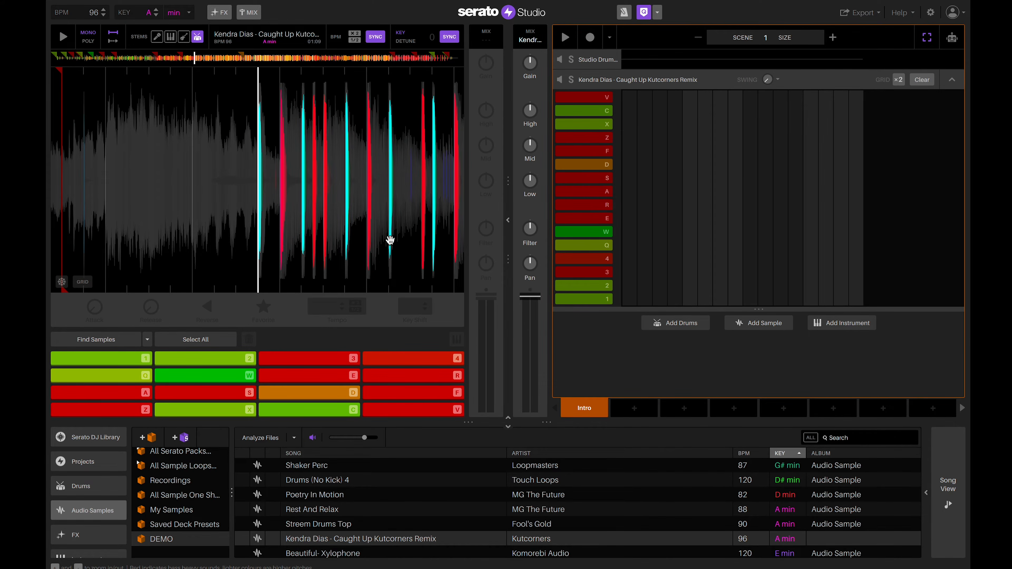
# Line up the vocal transient with the playhead and delete all sixteen automatic pad slices.
pyautogui.scroll(3, 390, 240)
pyautogui.moveTo(287, 184); pyautogui.dragTo(283, 185)
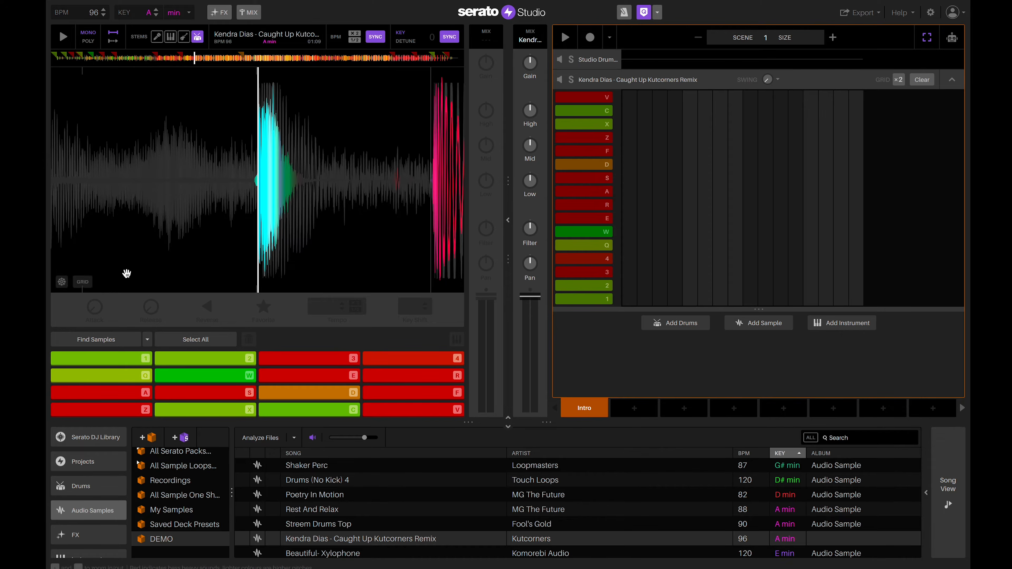
pyautogui.click(189, 339)
pyautogui.click(250, 340)
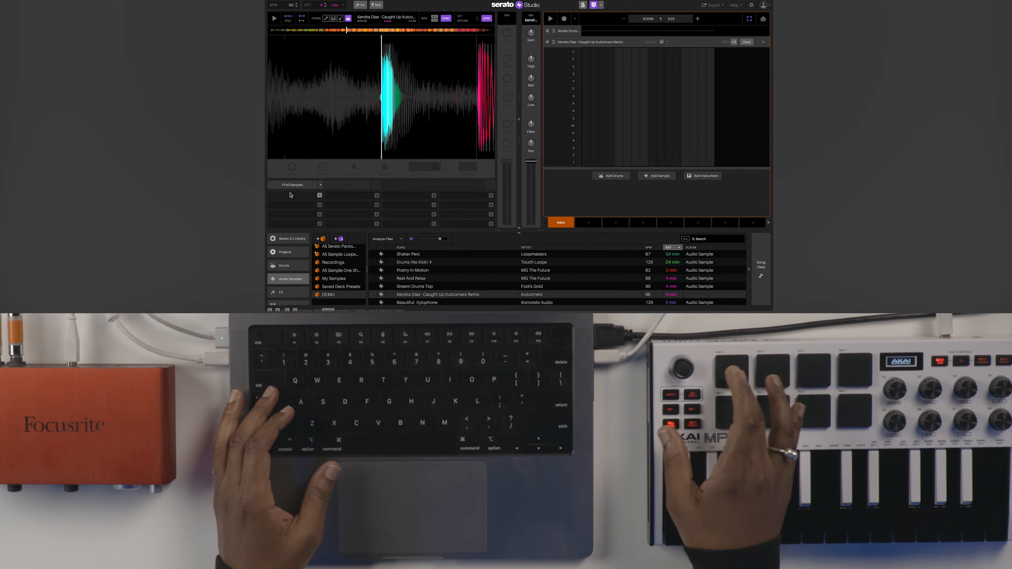
# Chop vocal slices onto pads 1 and 2, extending each over its phrase.
pyautogui.press('1')
pyautogui.press('1')
pyautogui.press('1')
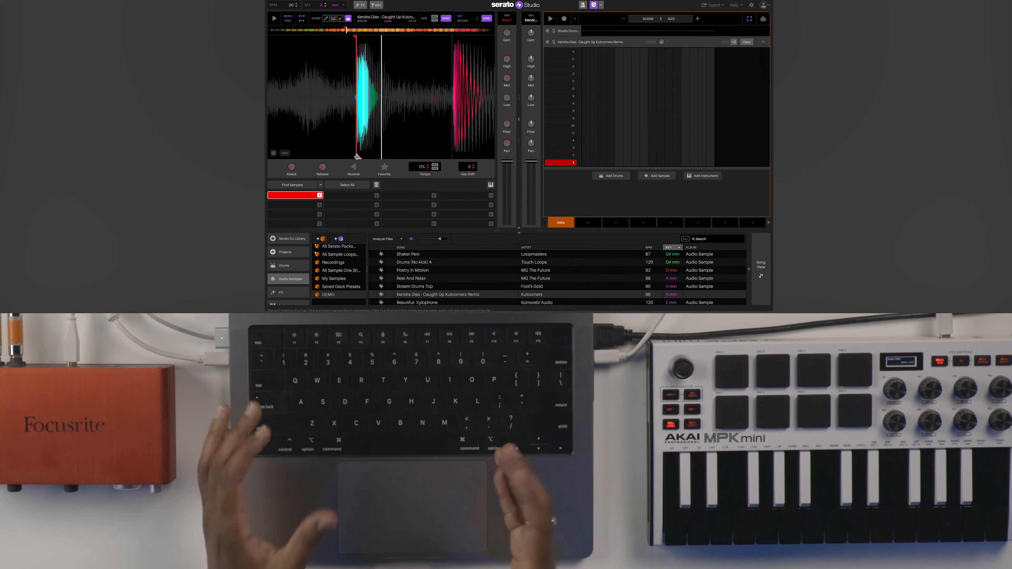
pyautogui.moveTo(356, 157); pyautogui.dragTo(390, 157)
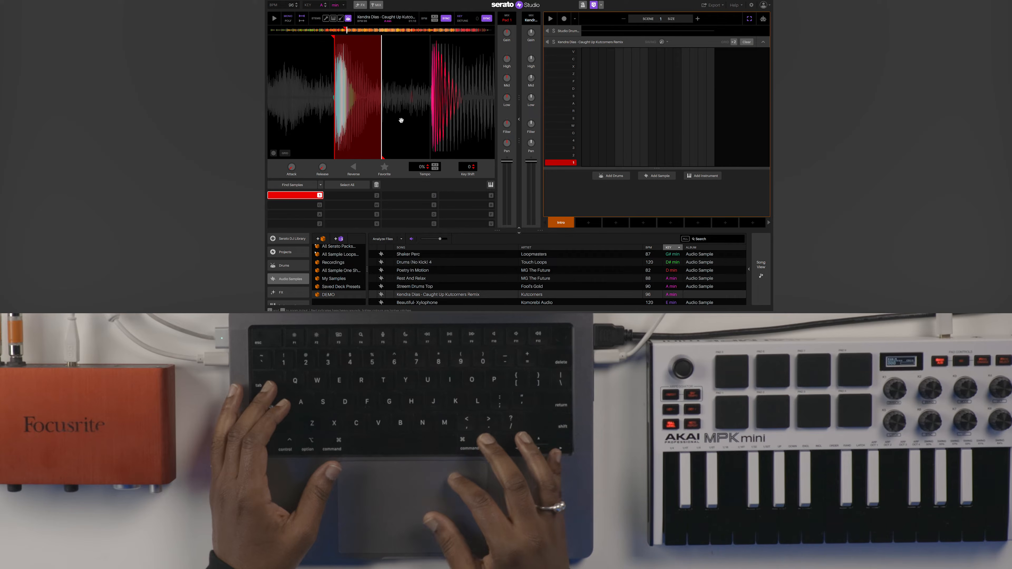
pyautogui.moveTo(443, 107); pyautogui.dragTo(392, 108)
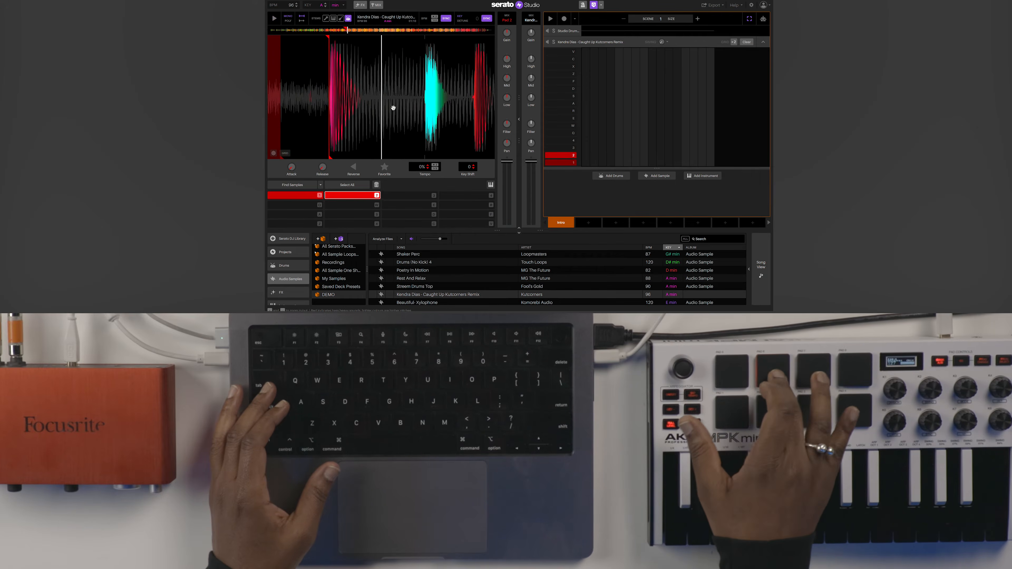
pyautogui.moveTo(337, 156); pyautogui.dragTo(389, 154)
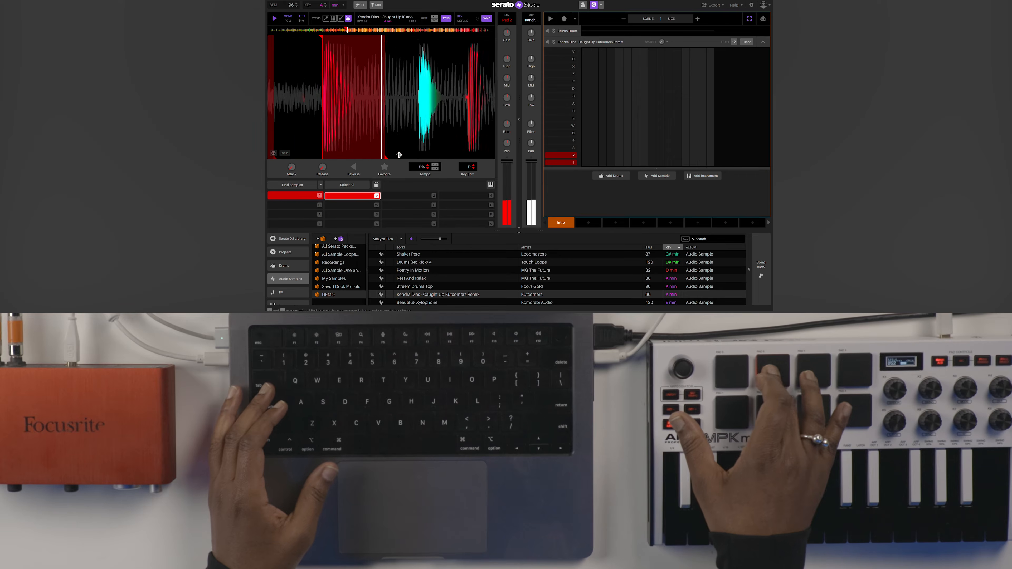
# Chop the next vocal hit onto pad 4, then play the sample from 00:41.
pyautogui.moveTo(478, 124); pyautogui.dragTo(395, 125)
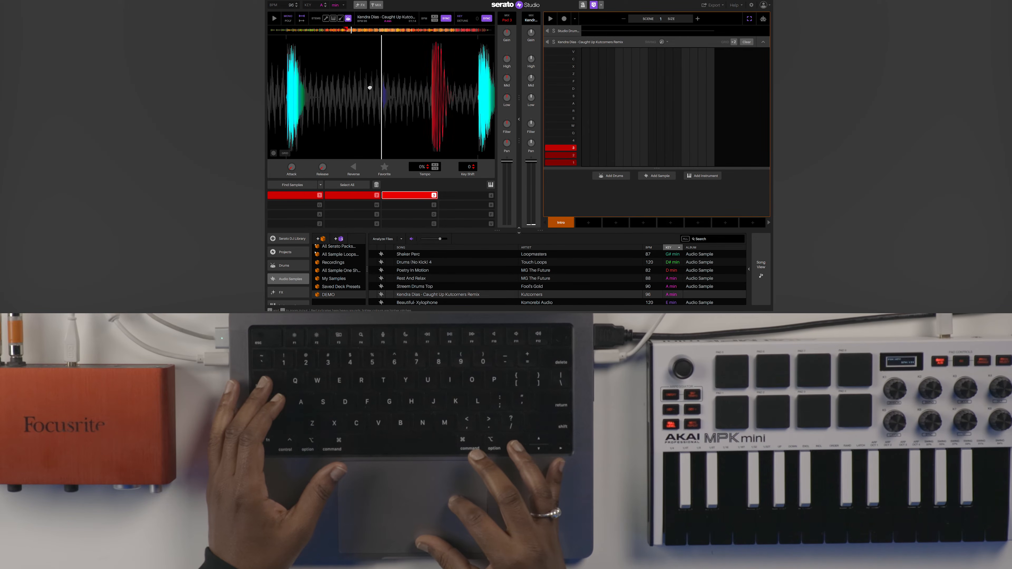
pyautogui.press('4')
pyautogui.press('4')
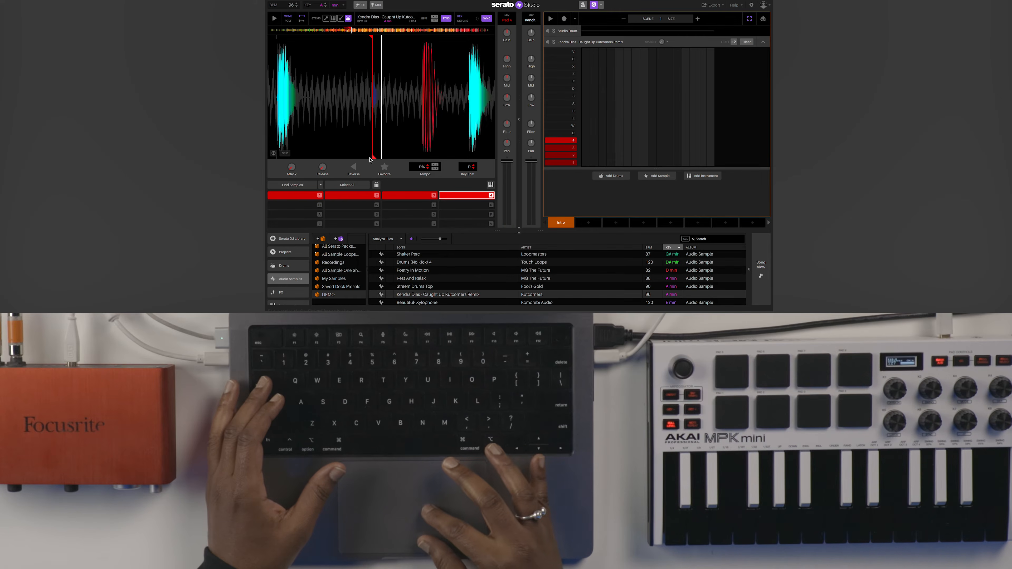
pyautogui.moveTo(376, 155); pyautogui.dragTo(396, 156)
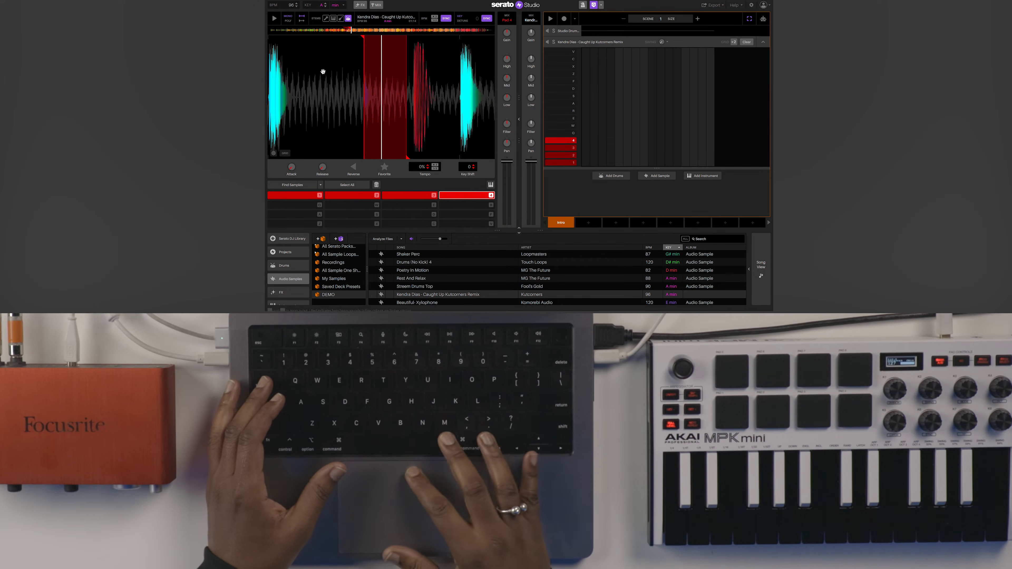
pyautogui.click(315, 31)
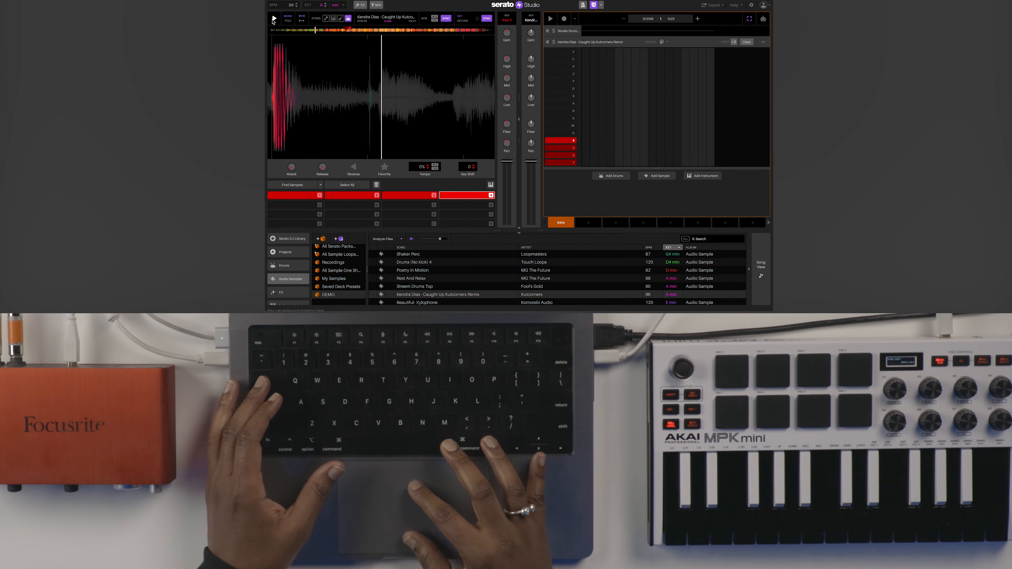
pyautogui.click(274, 19)
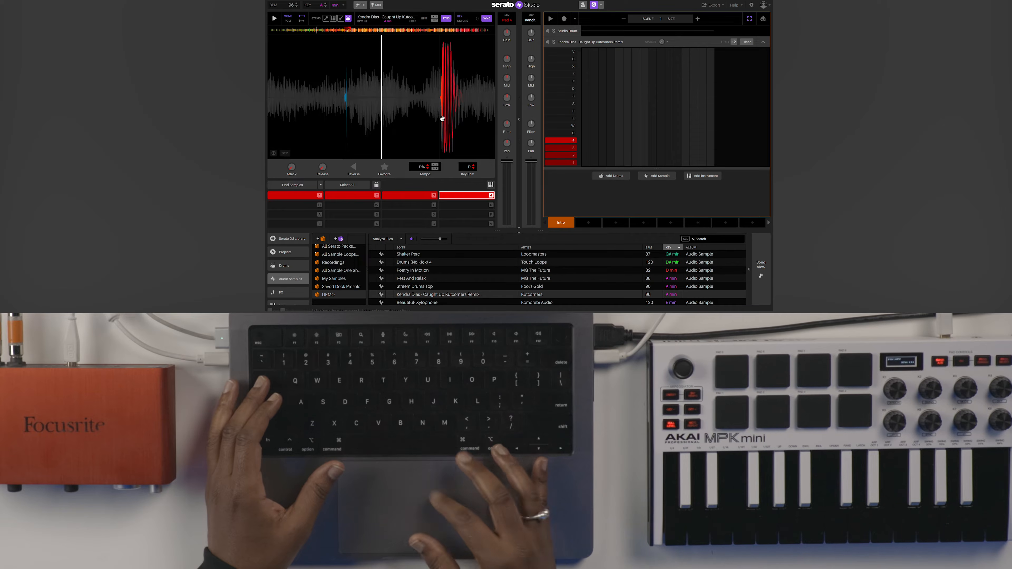
# Align the transient near 00:42 and chop it onto pad Q, lengthening the slice over the phrase.
pyautogui.moveTo(416, 111); pyautogui.dragTo(453, 114)
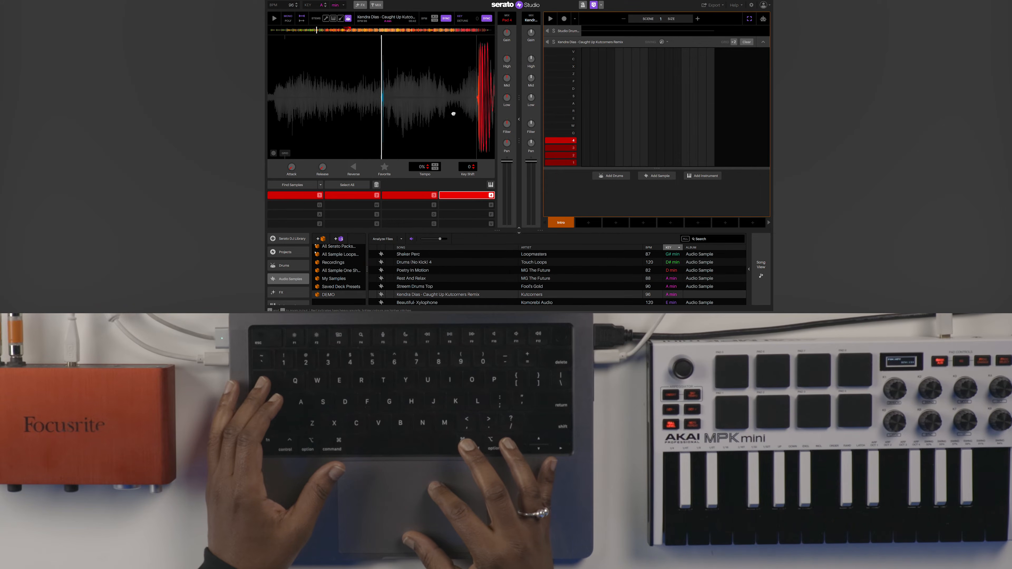
pyautogui.press('q')
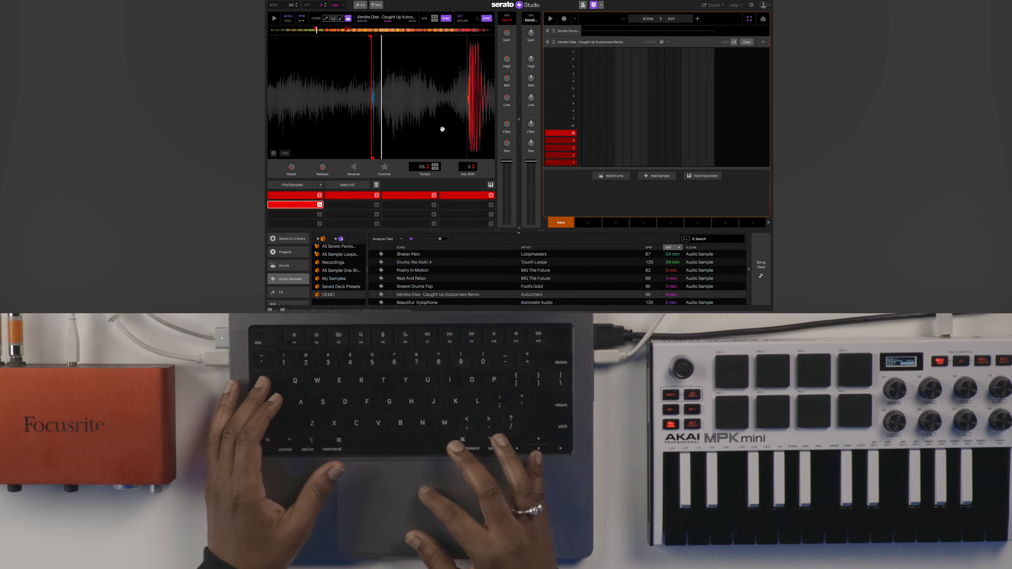
pyautogui.moveTo(373, 157); pyautogui.dragTo(410, 155)
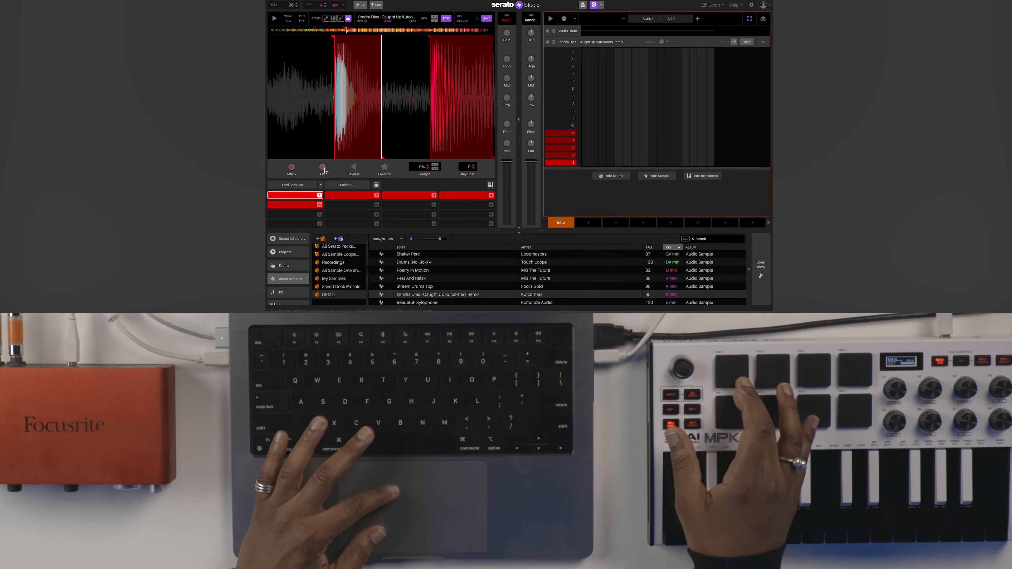
# Raise the slice Release from Off to about 1.80 s, then select pad 1's slice.
pyautogui.moveTo(322, 167); pyautogui.dragTo(323, 153)
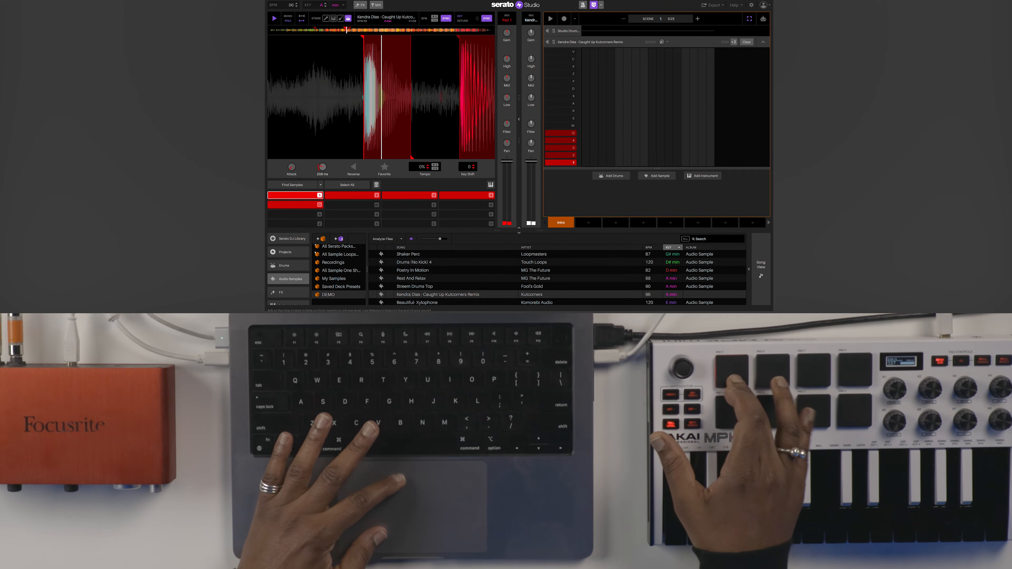
pyautogui.moveTo(322, 167); pyautogui.dragTo(324, 169)
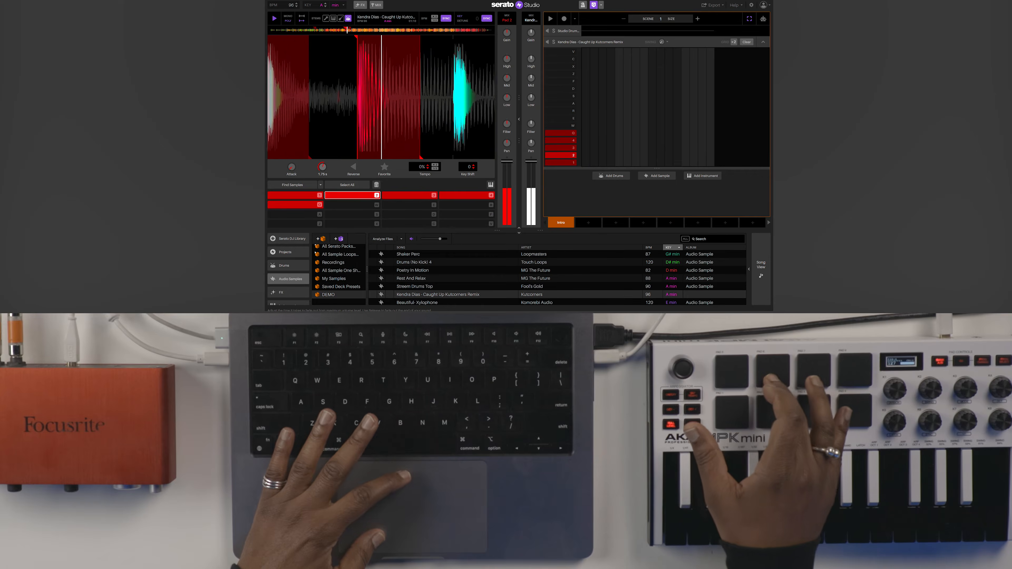
pyautogui.moveTo(325, 167); pyautogui.dragTo(325, 169)
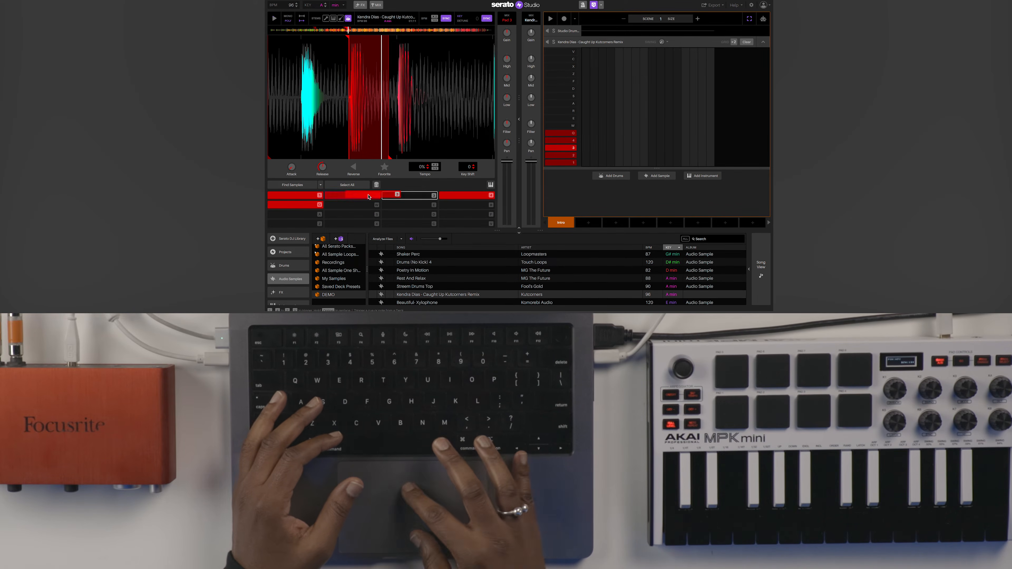
pyautogui.click(300, 197)
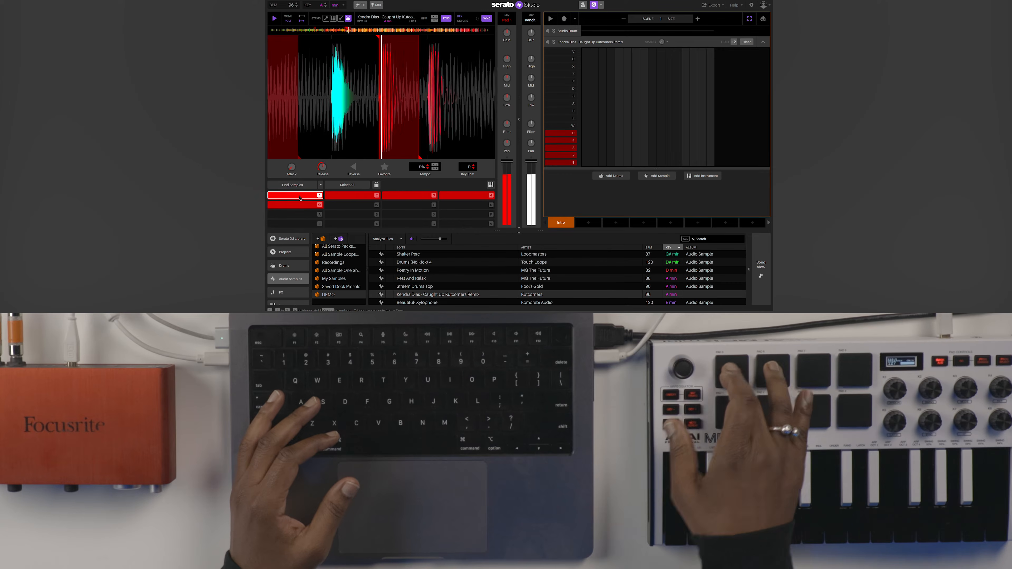
# Move pad 3's slice onto pad 2 and pad 4's onto pad 3, auditioning the pads and Q.
pyautogui.click(347, 197)
pyautogui.click(403, 197)
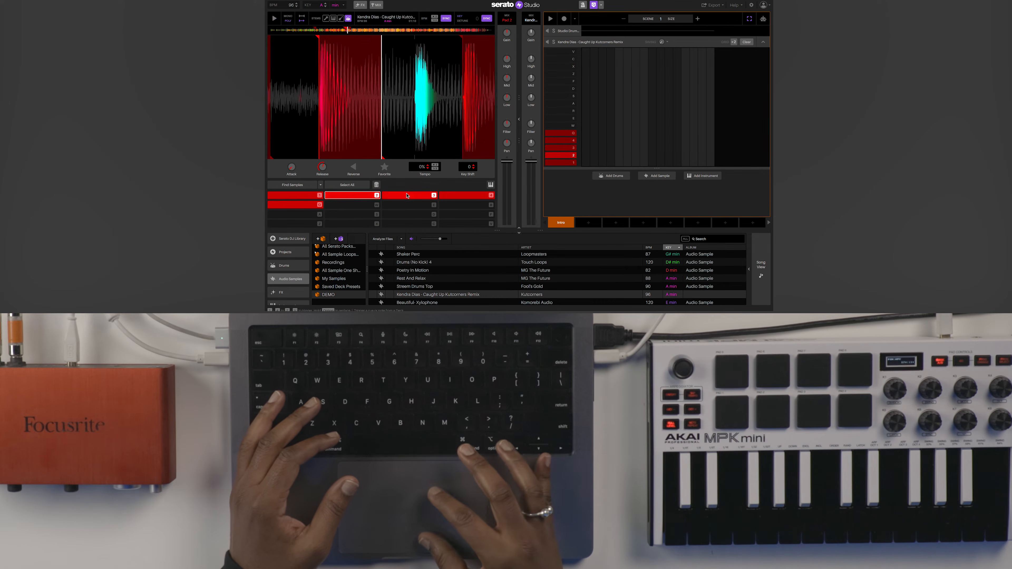
pyautogui.moveTo(403, 197); pyautogui.dragTo(350, 196)
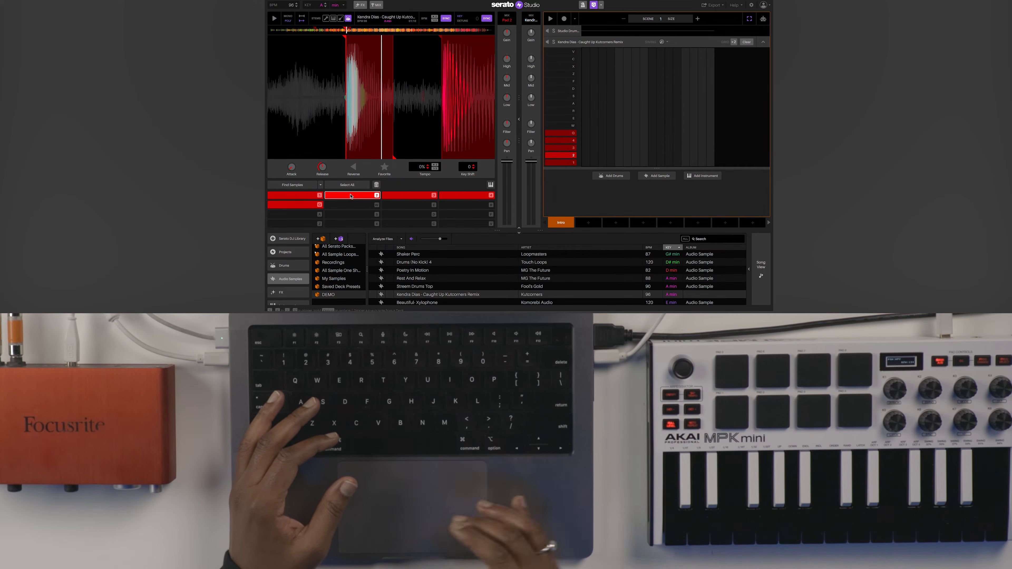
pyautogui.moveTo(462, 198); pyautogui.dragTo(411, 197)
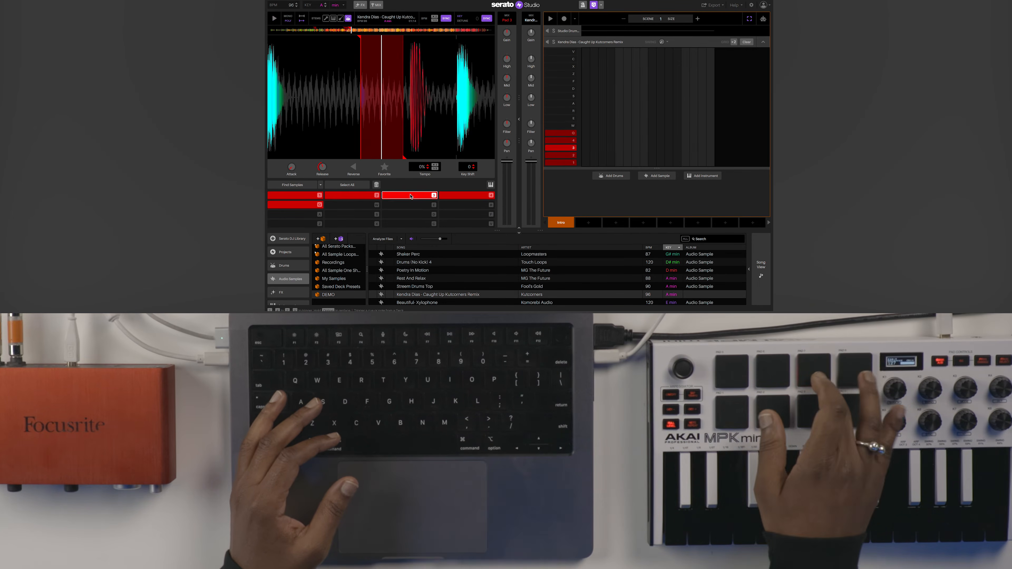
pyautogui.click(461, 196)
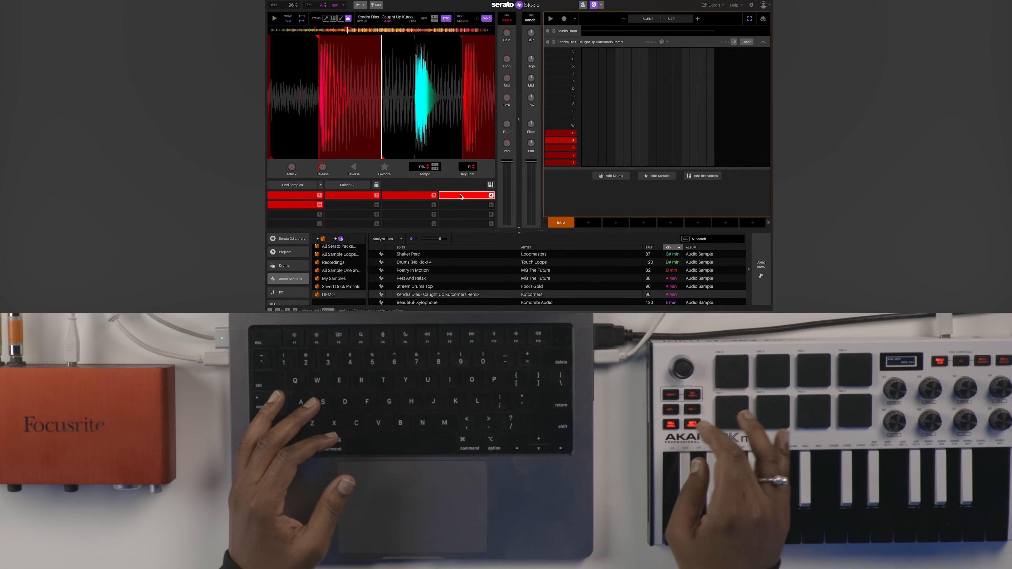
pyautogui.press('q')
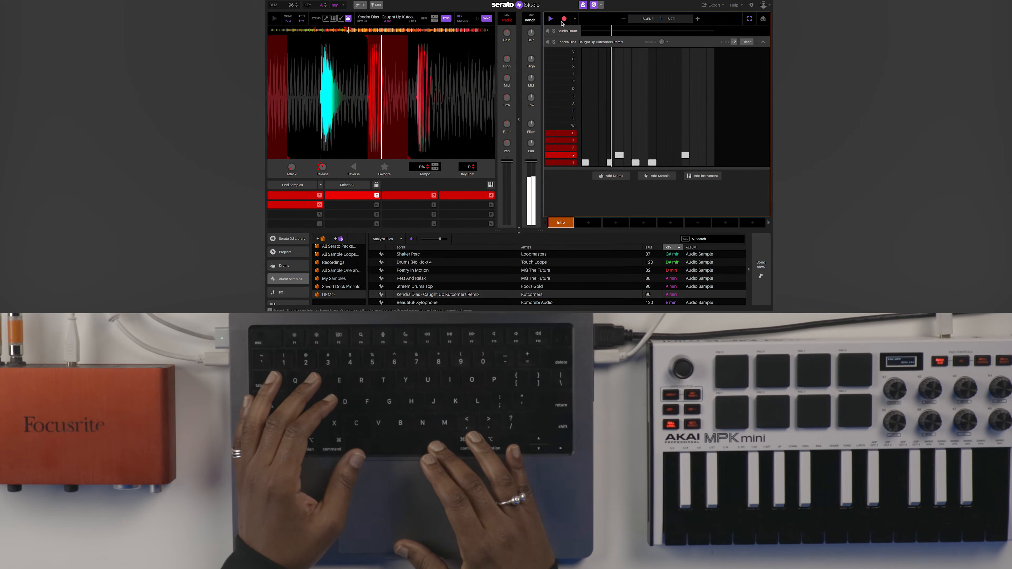
# Stop playback, arm MIDI recording and overdub a pad Q hit into the pattern.
pyautogui.press('space')
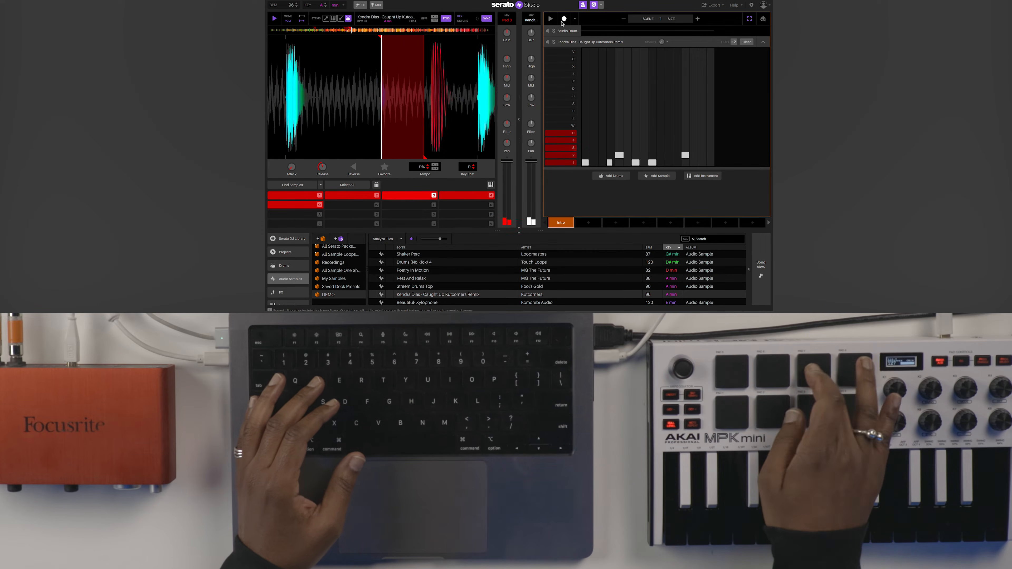
pyautogui.click(566, 20)
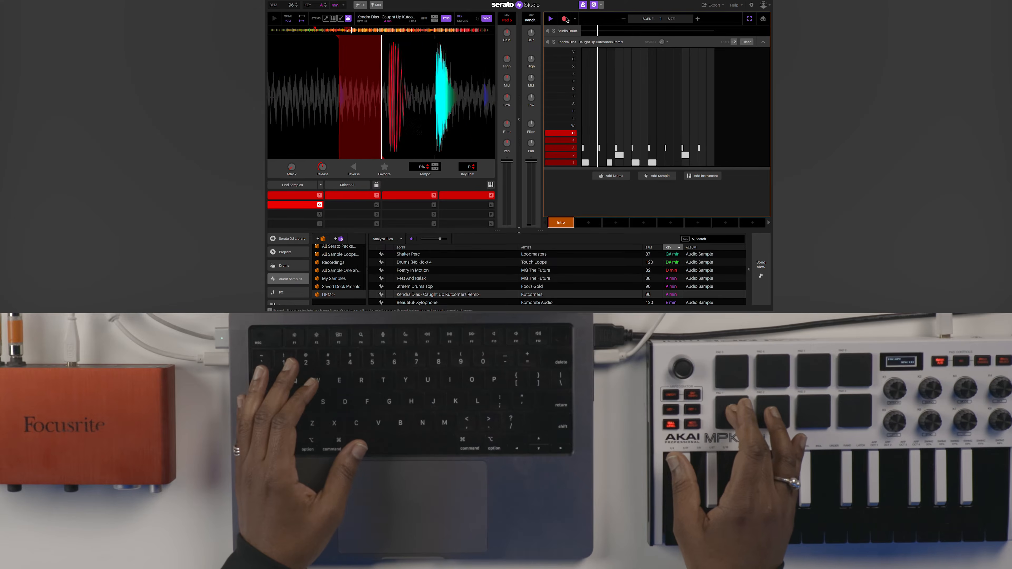
pyautogui.press('q')
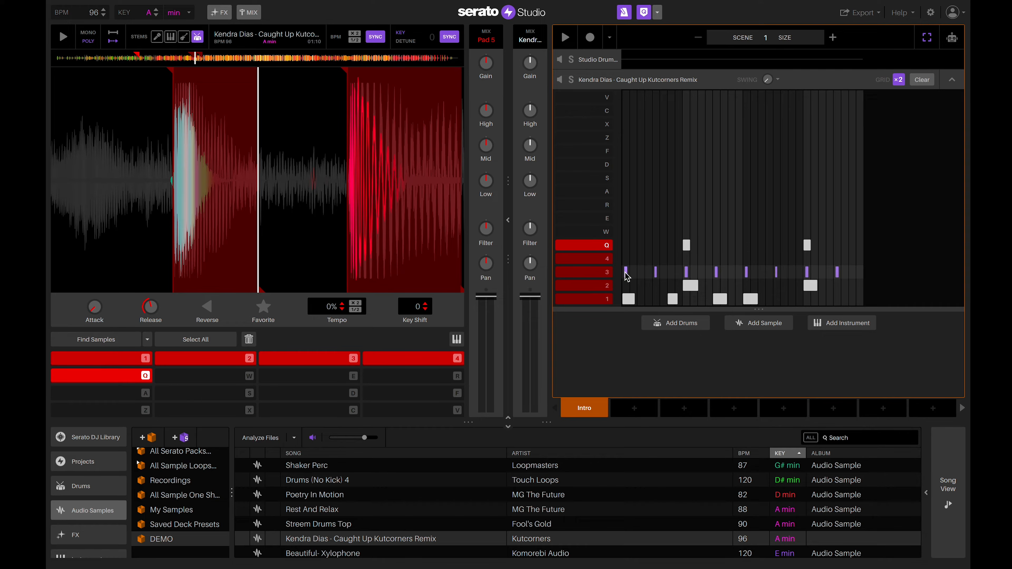
# Play and stop the pattern several times to hear the 25% swing groove.
pyautogui.press('space')
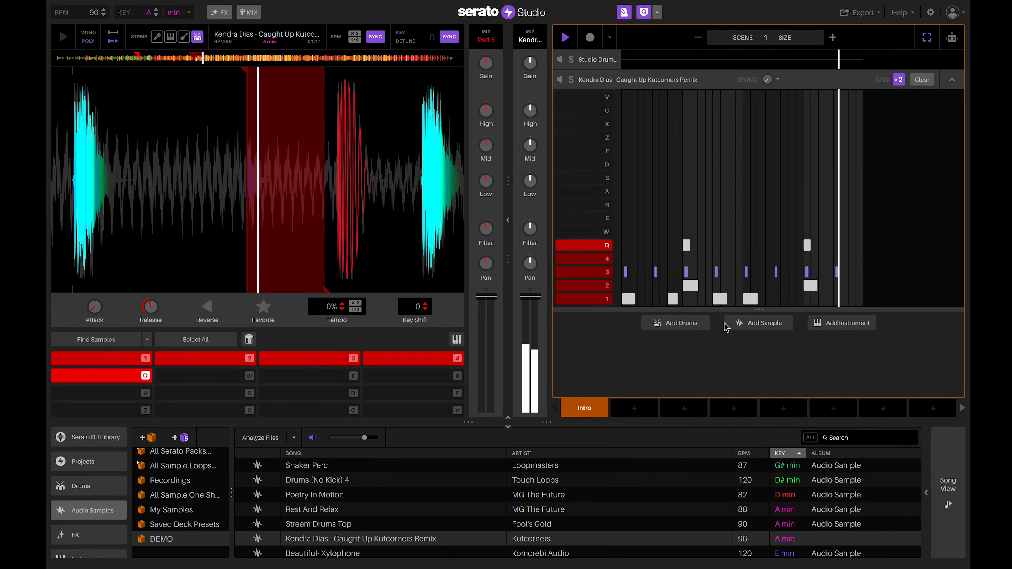
pyautogui.press('space')
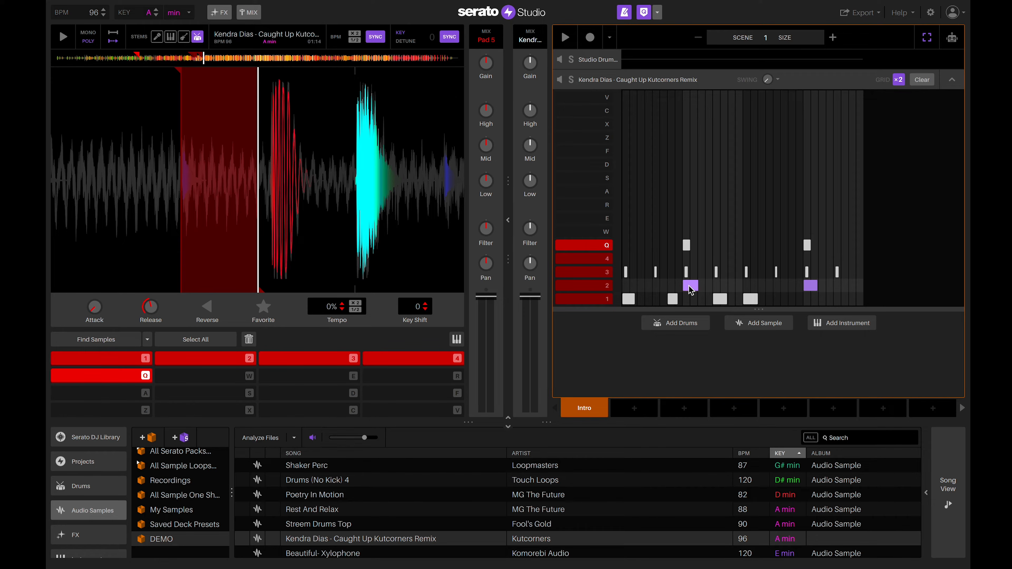
pyautogui.press('space')
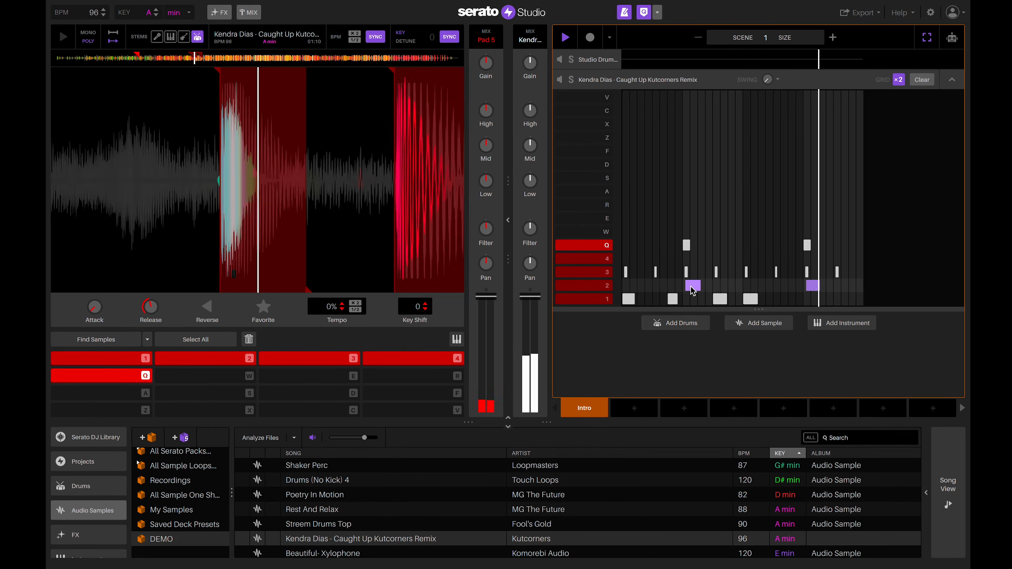
pyautogui.press('space')
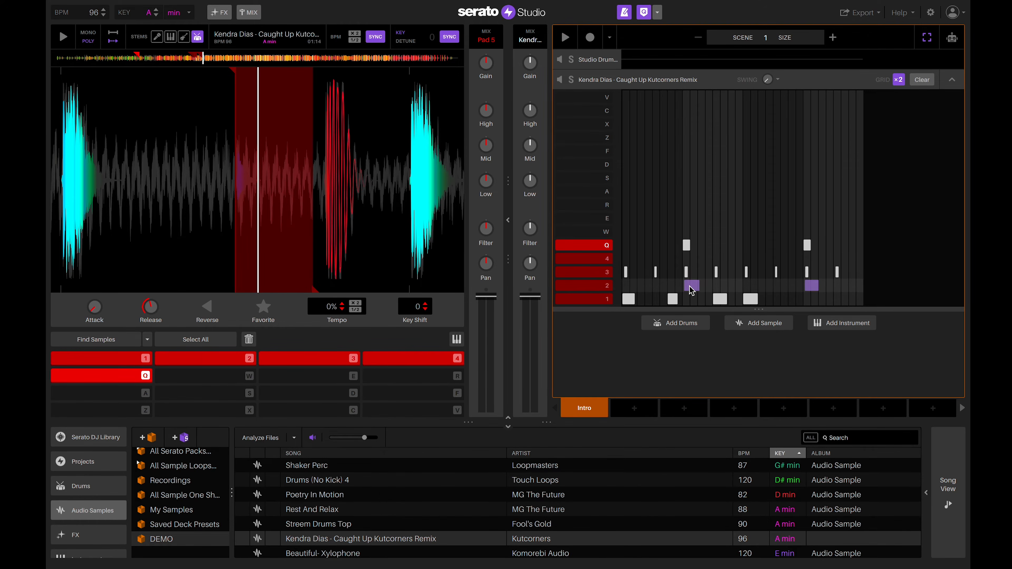
pyautogui.press('space')
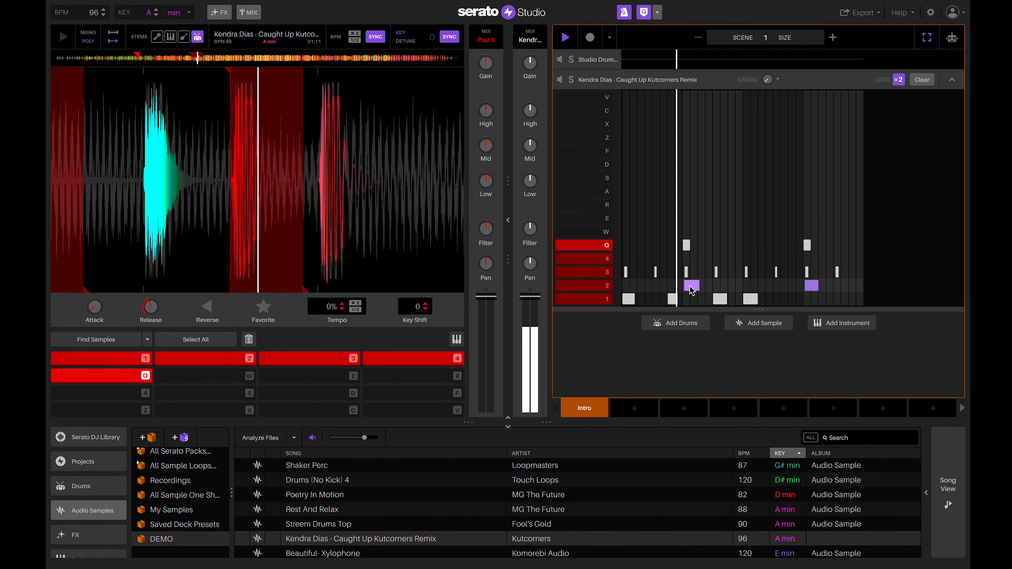
pyautogui.press('space')
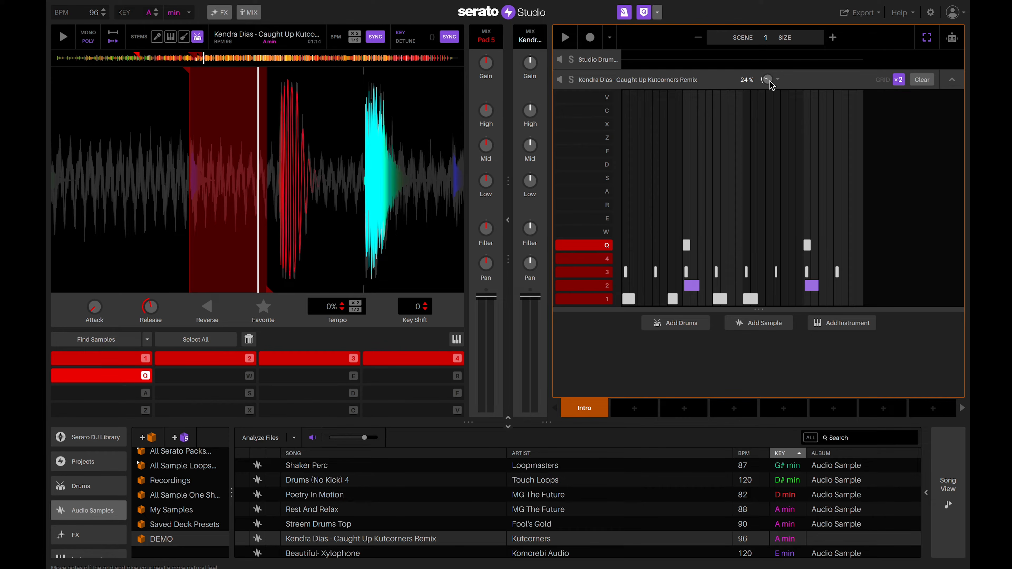
pyautogui.press('space')
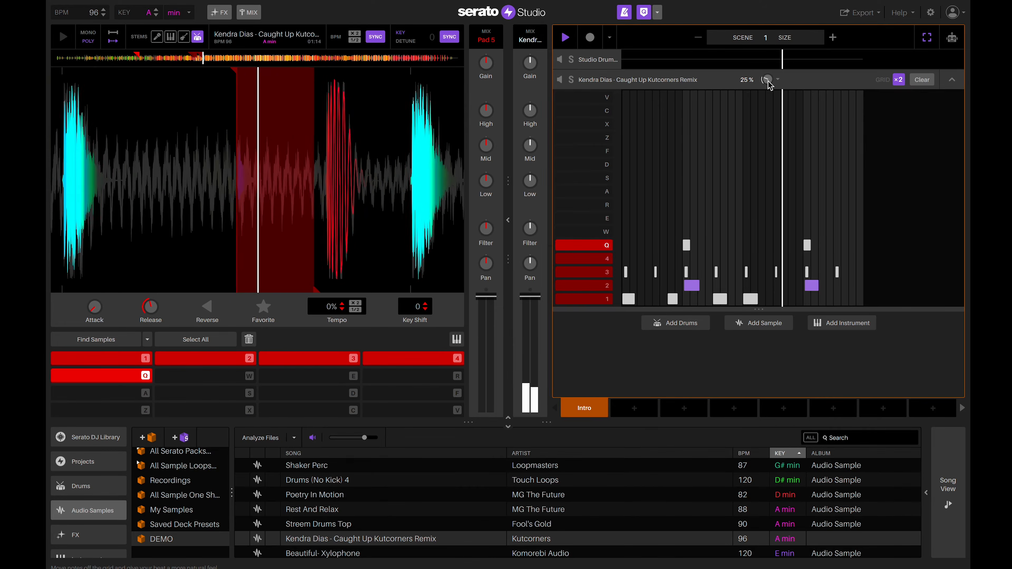
pyautogui.press('space')
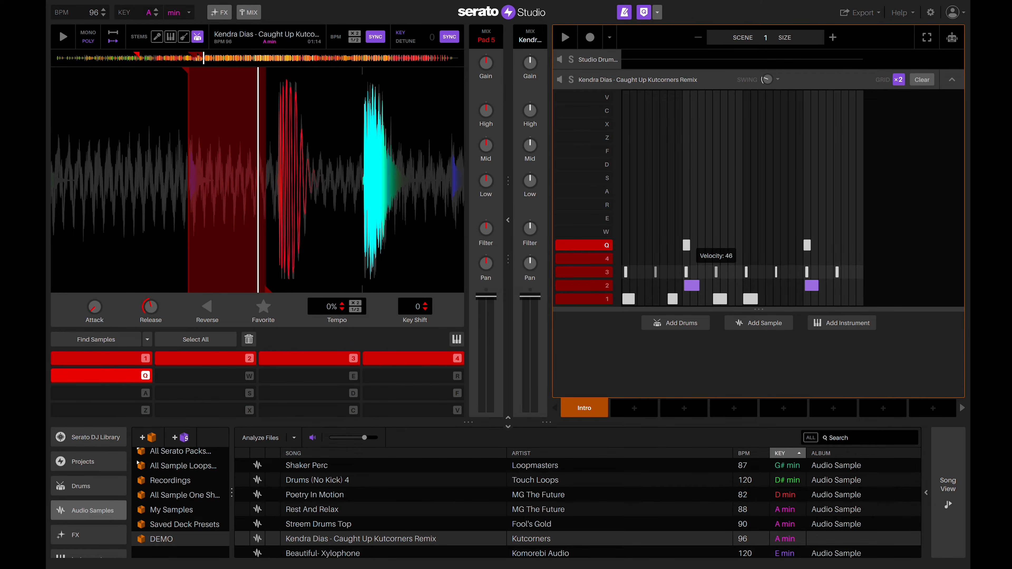
# Lower the velocity of two row 3 notes and play the pattern back to hear them.
pyautogui.moveTo(776, 272); pyautogui.dragTo(777, 283)
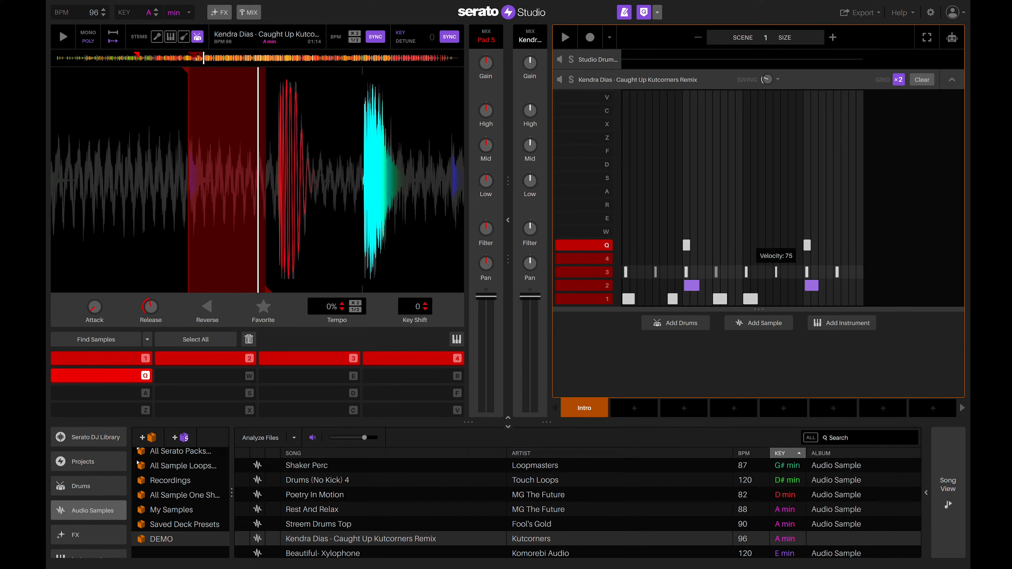
pyautogui.click(838, 273)
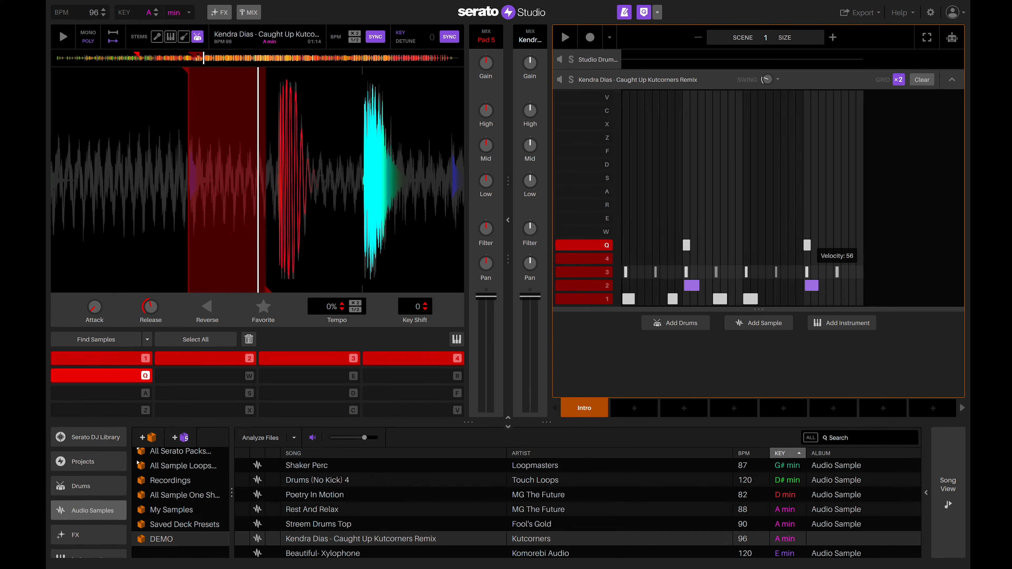
pyautogui.press('space')
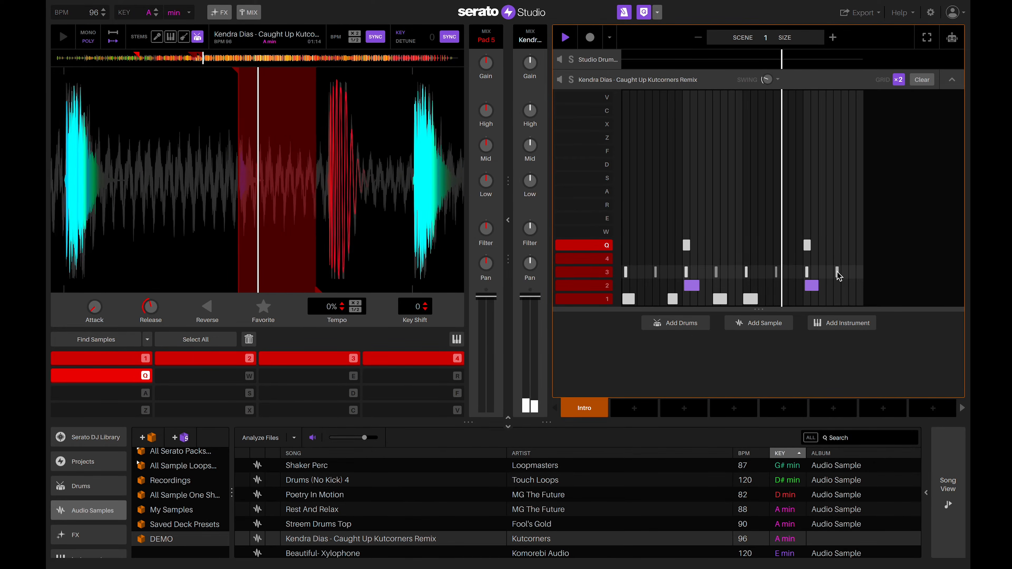
pyautogui.press('space')
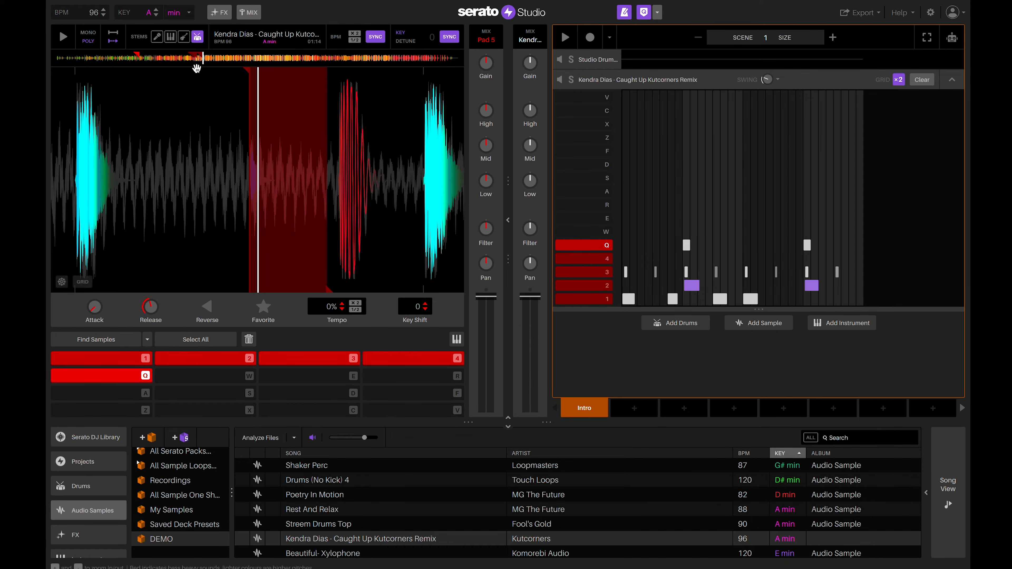
# Find the vocal section around 01:12 and shift the waveform so the next chop starts at the playhead.
pyautogui.click(159, 58)
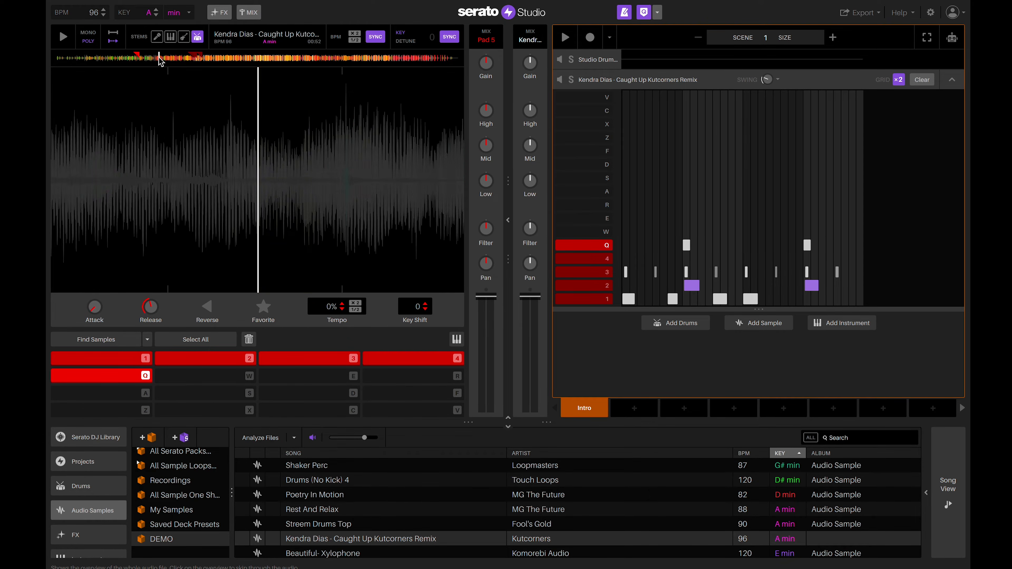
pyautogui.click(199, 60)
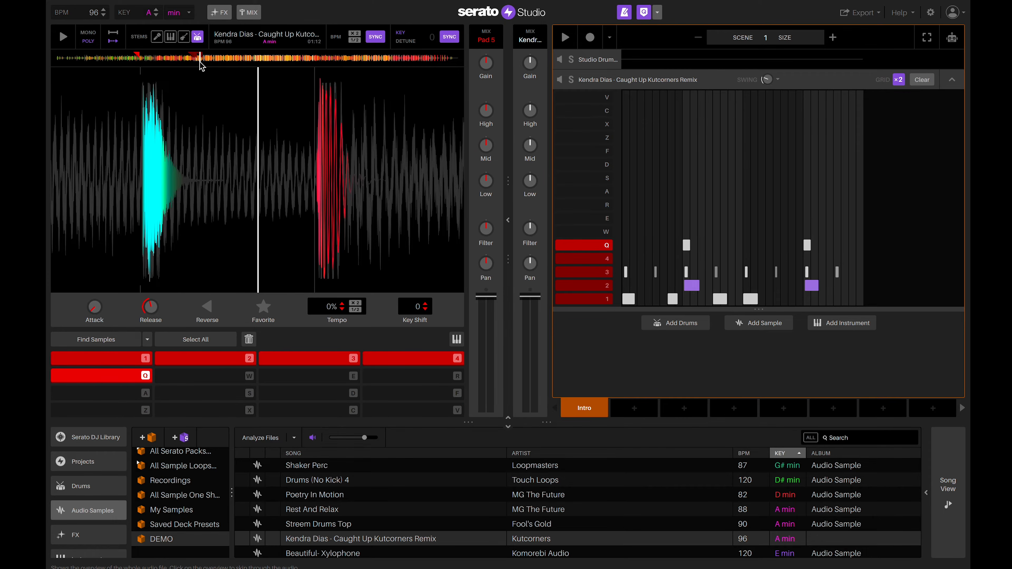
pyautogui.click(63, 39)
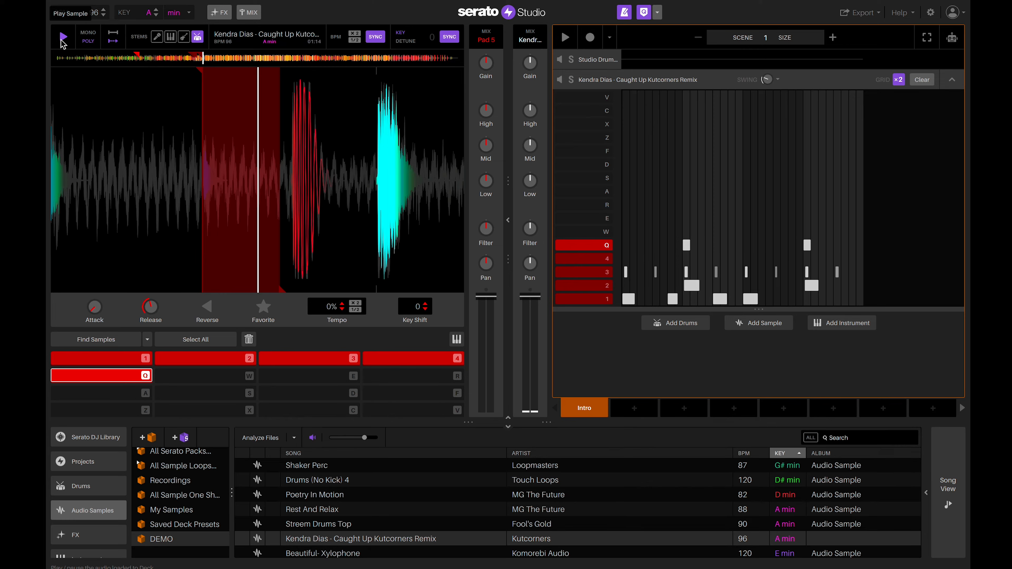
pyautogui.click(62, 39)
pyautogui.moveTo(274, 186); pyautogui.dragTo(317, 192)
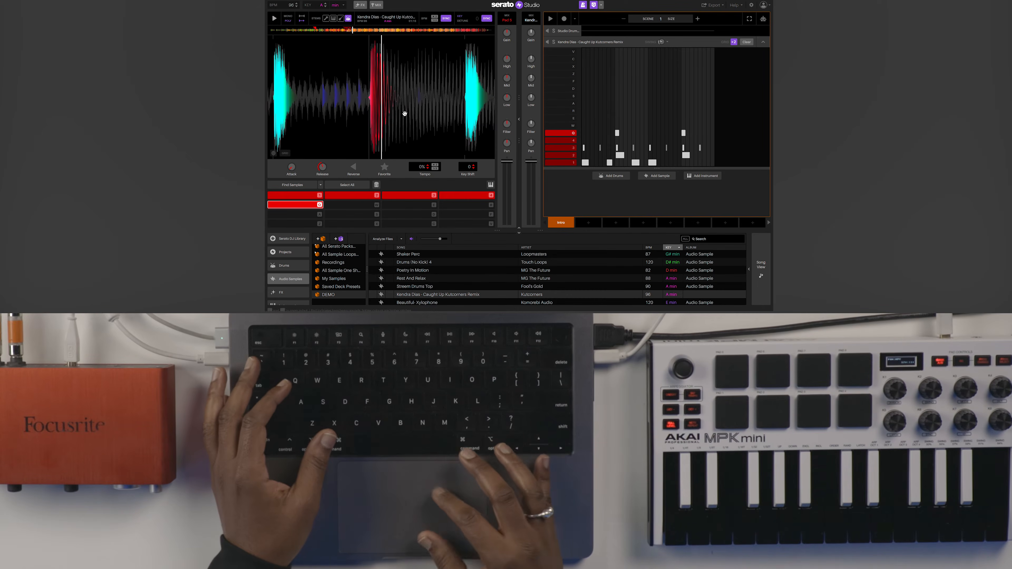
pyautogui.moveTo(405, 113); pyautogui.dragTo(467, 117)
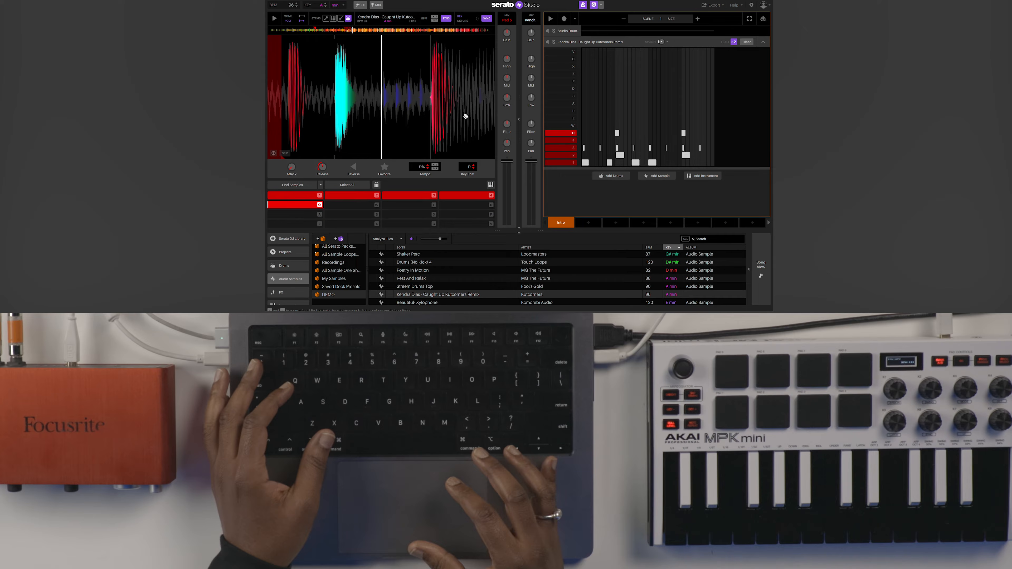
# Chop a new slice onto pad W, extend its end point and audition it.
pyautogui.press('w')
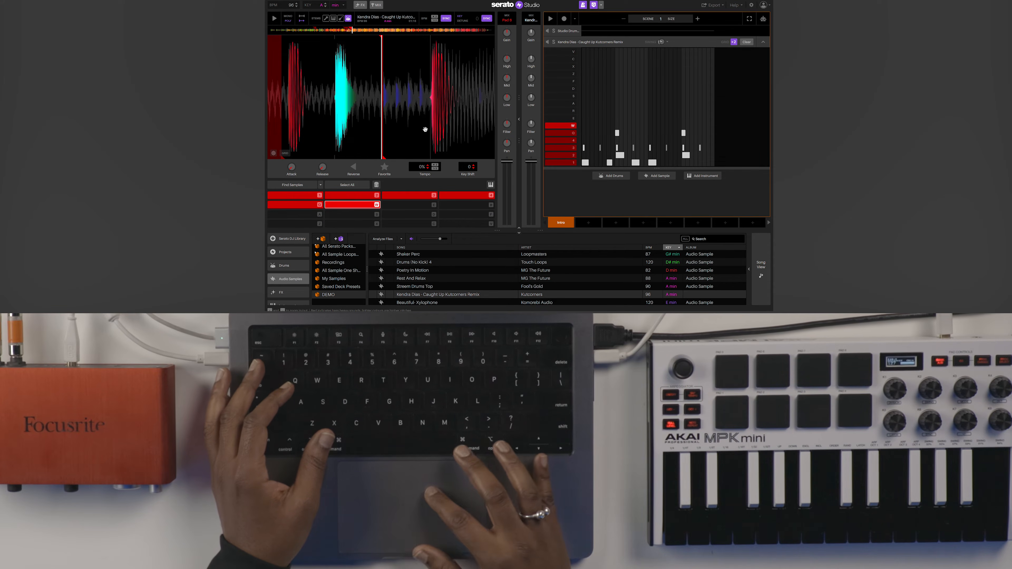
pyautogui.moveTo(387, 162); pyautogui.dragTo(429, 157)
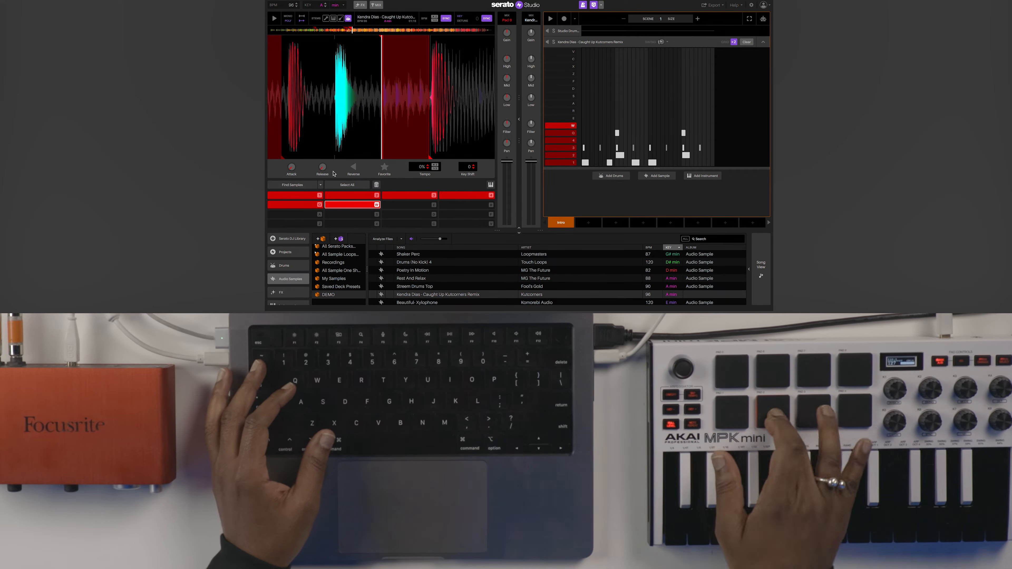
pyautogui.press('w')
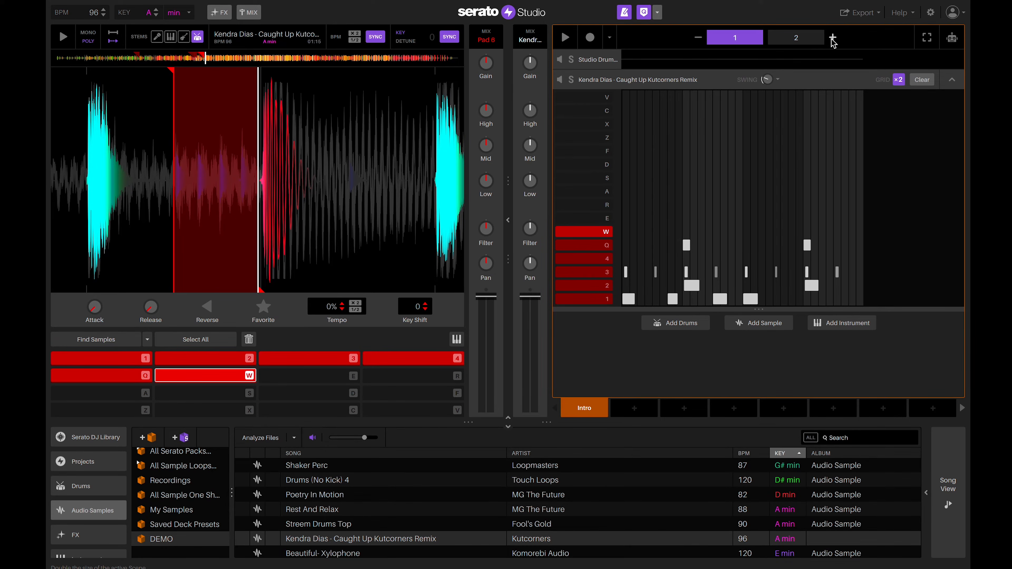
# Add a two-step pad W note near the end of page 2 and play the pattern back.
pyautogui.click(785, 38)
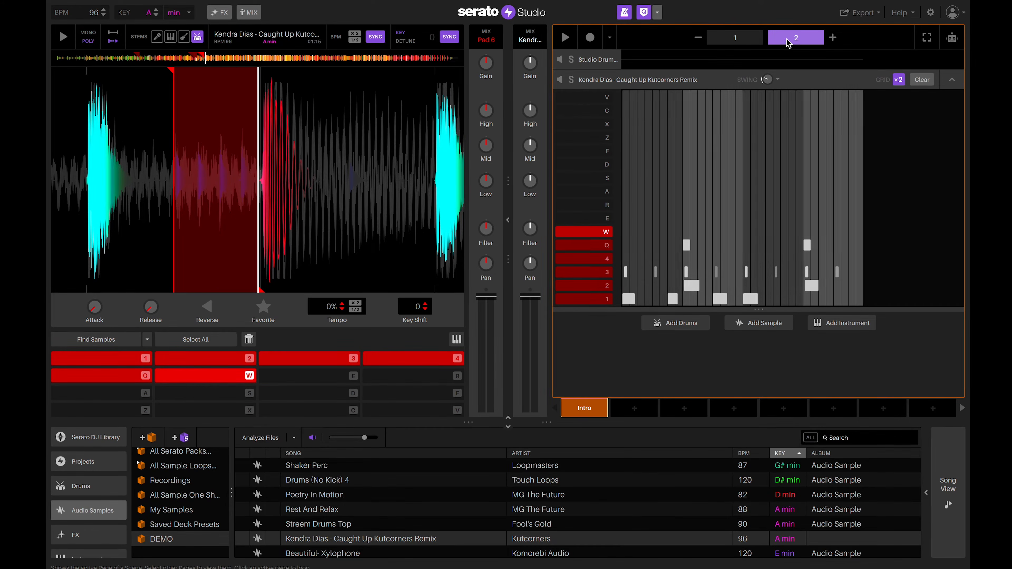
pyautogui.click(834, 272)
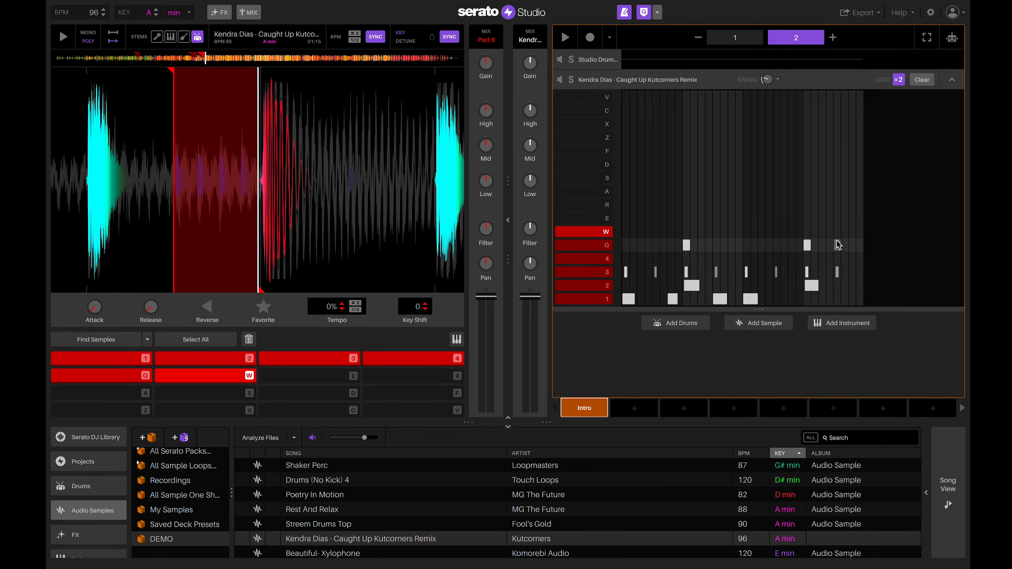
pyautogui.moveTo(836, 232); pyautogui.dragTo(849, 237)
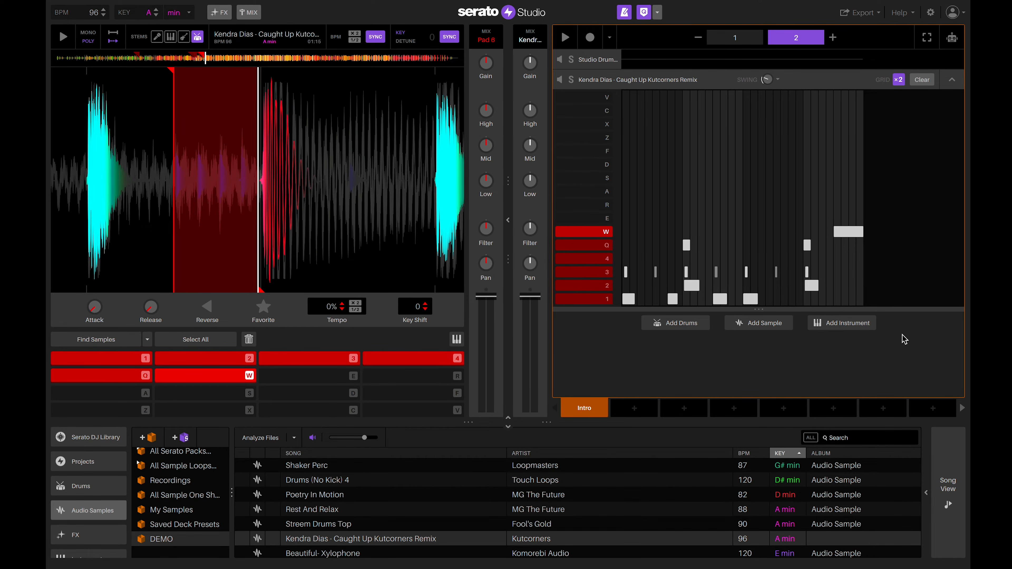
pyautogui.press('space')
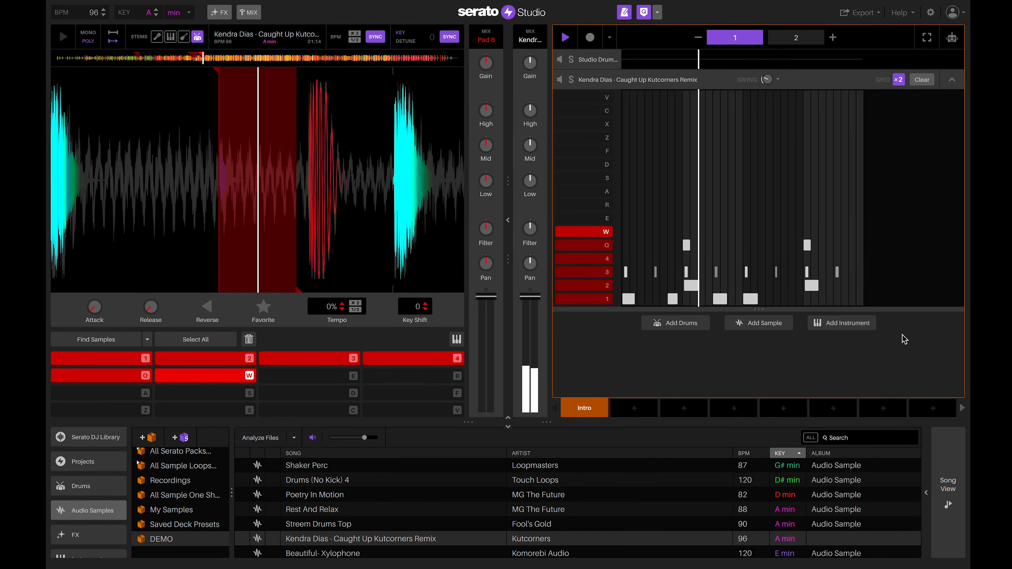
pyautogui.press('space')
# Lower the pad W note's velocity to 92 and replay the pattern from the start.
pyautogui.click(788, 39)
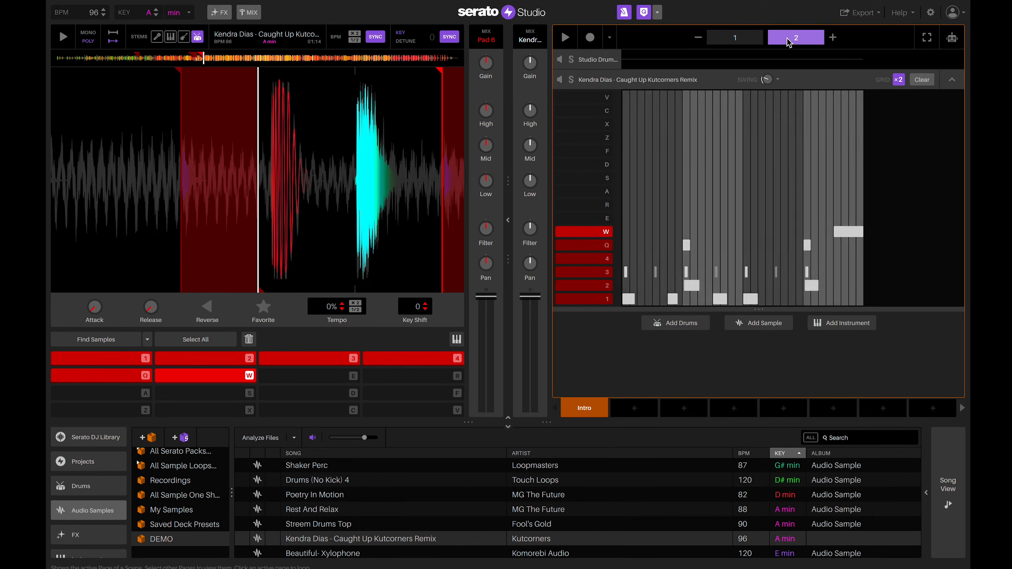
pyautogui.moveTo(844, 233); pyautogui.dragTo(844, 237)
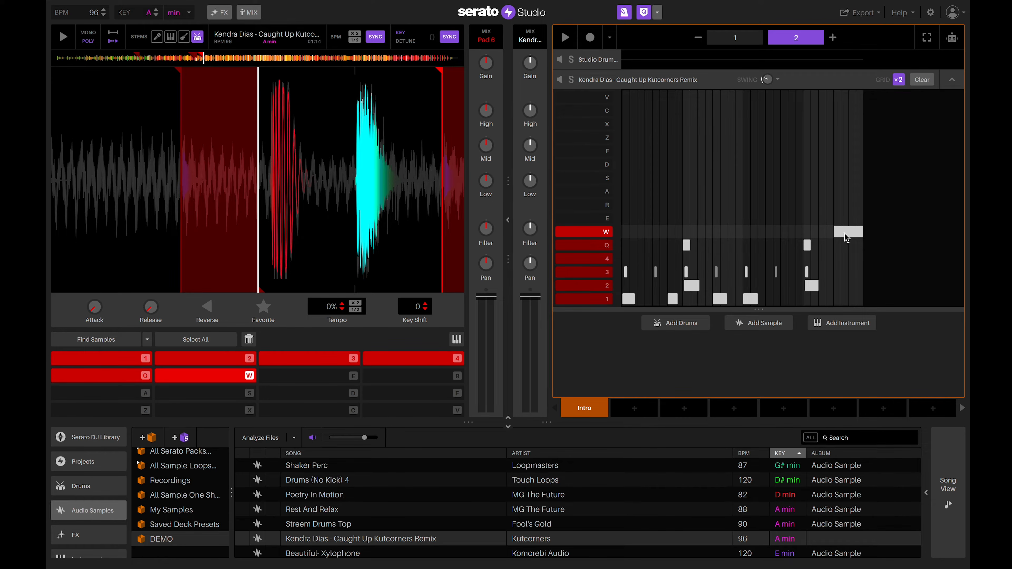
pyautogui.press('space')
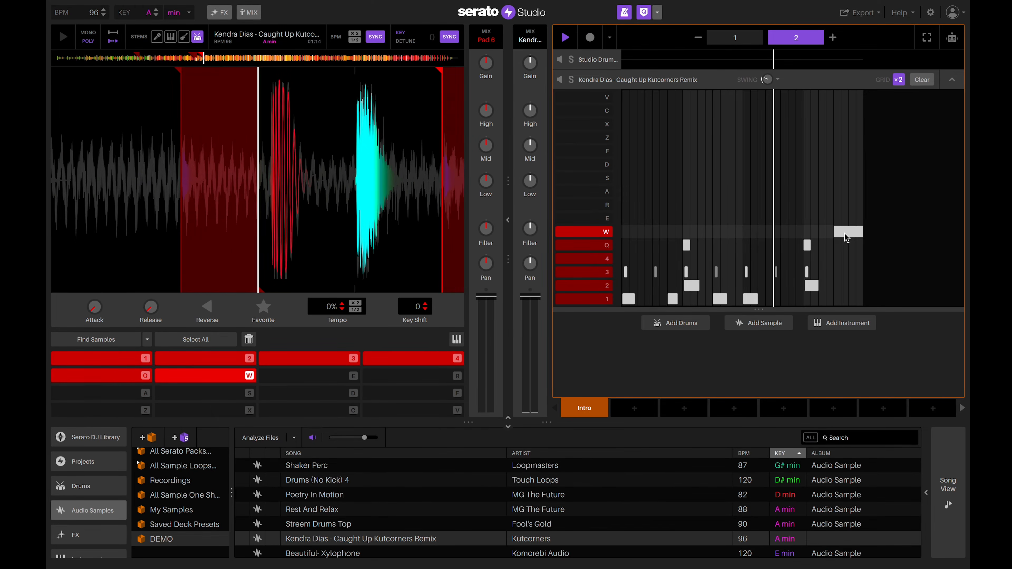
pyautogui.press('space')
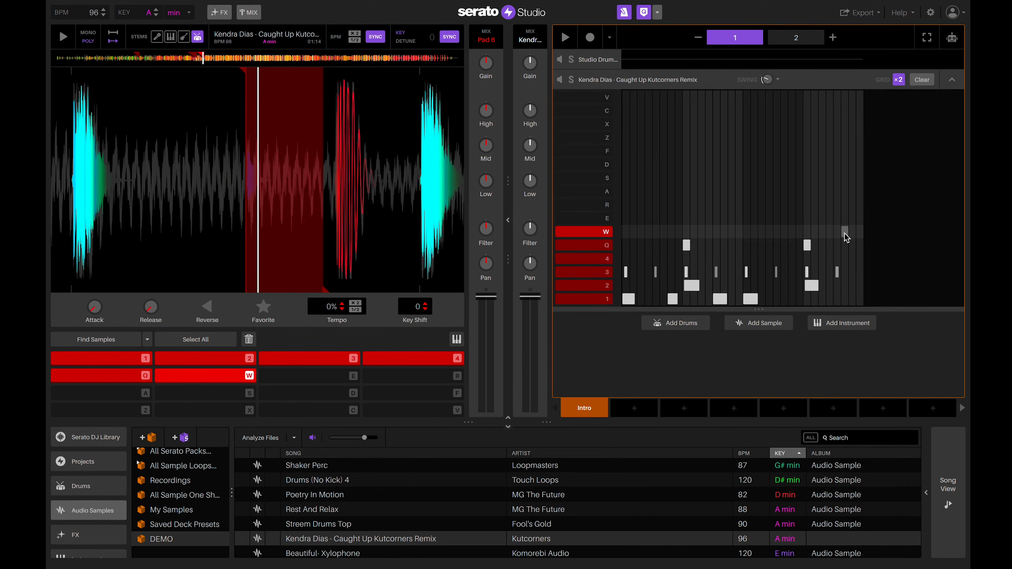
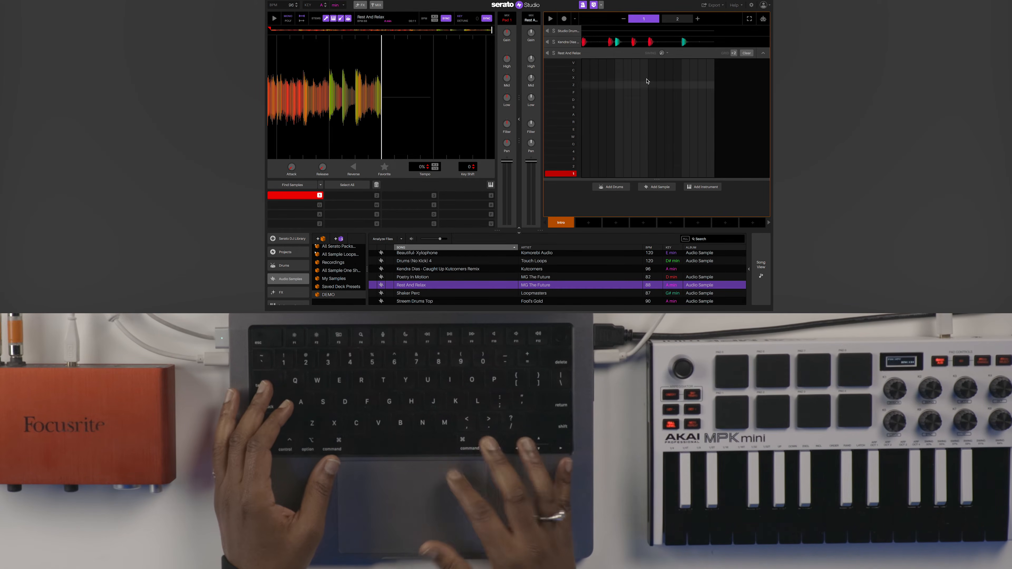
# Record a sustained Rest And Relax note across the pattern, replay it, and show its effect choices.
pyautogui.click(565, 19)
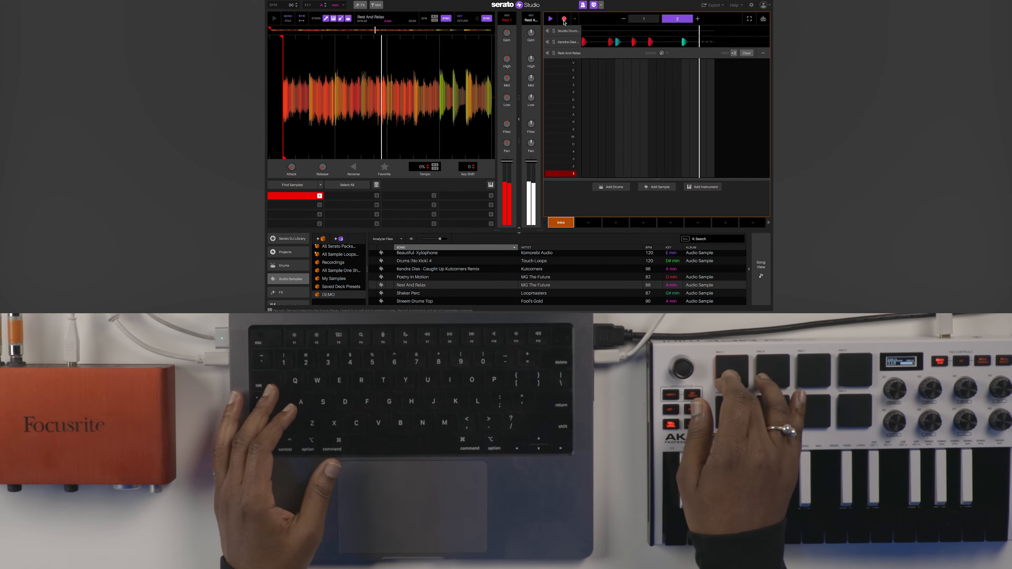
pyautogui.press('space')
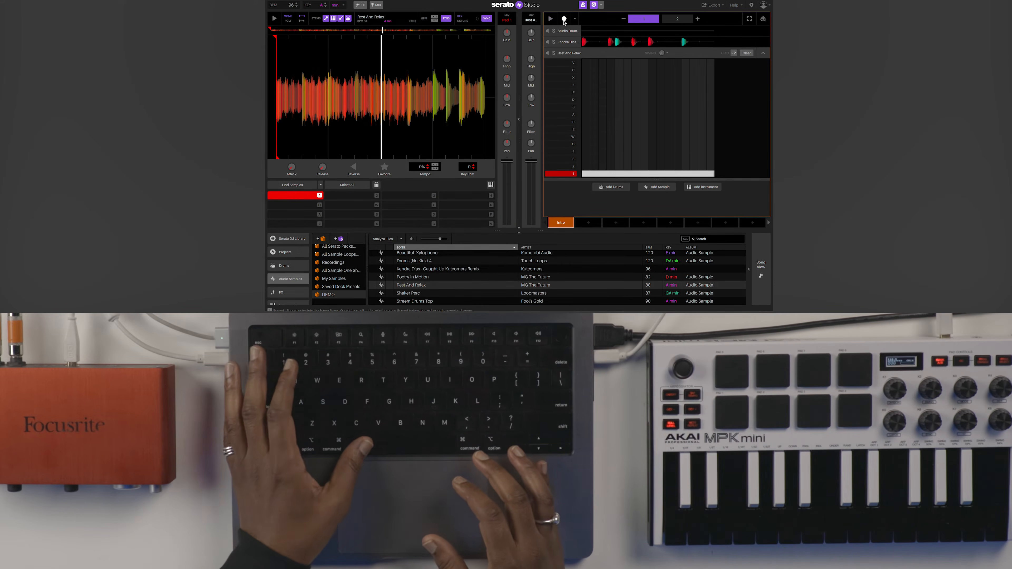
pyautogui.press('space')
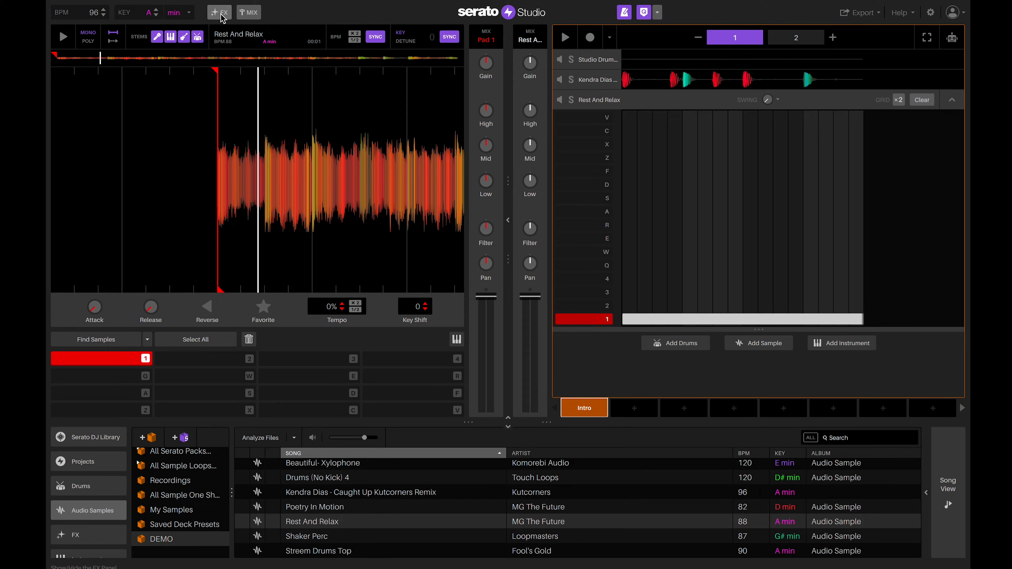
pyautogui.click(221, 13)
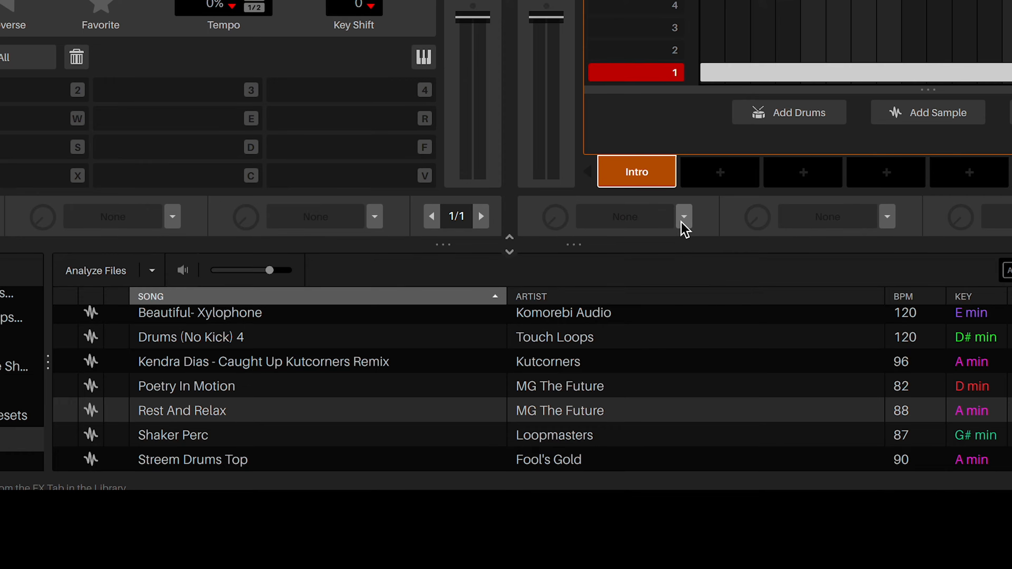
pyautogui.click(612, 407)
# Load Sidechain > Hard Sidechain on the Rest And Relax deck, triggered by Studio Drum Kit > Kick.
pyautogui.scroll(-2, 664, 479)
pyautogui.moveTo(648, 422)
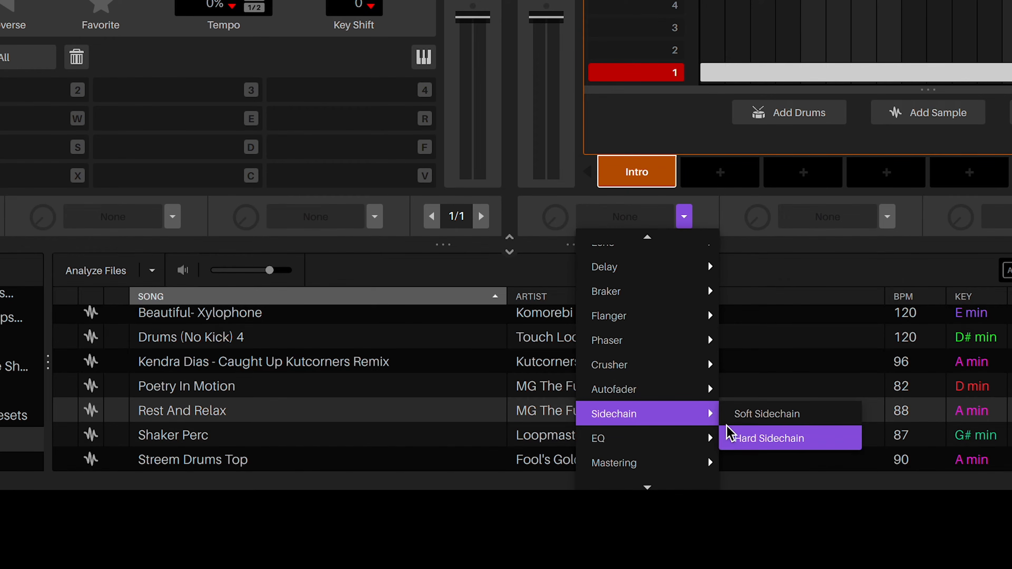
pyautogui.click(745, 439)
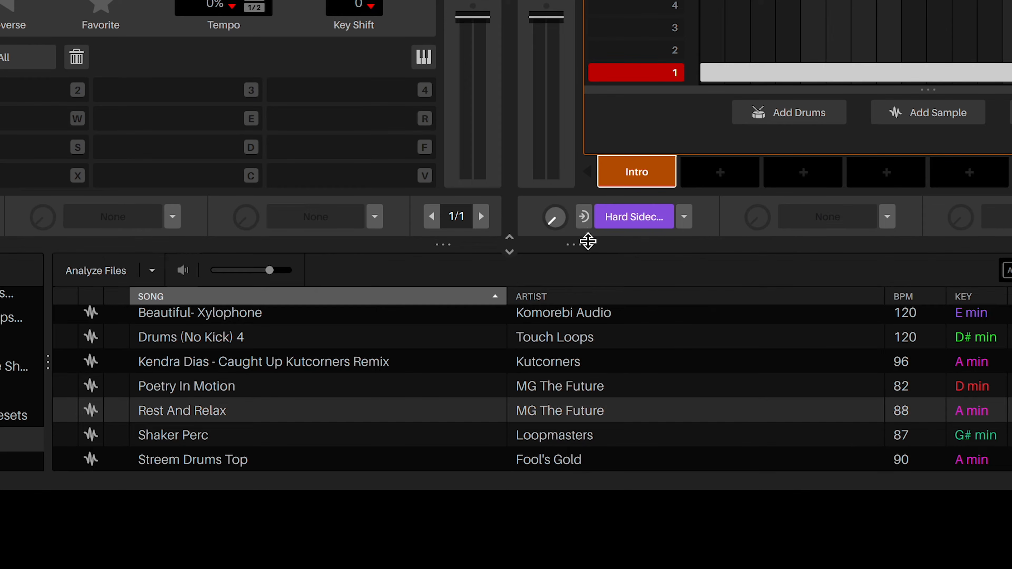
pyautogui.click(583, 218)
pyautogui.moveTo(593, 268)
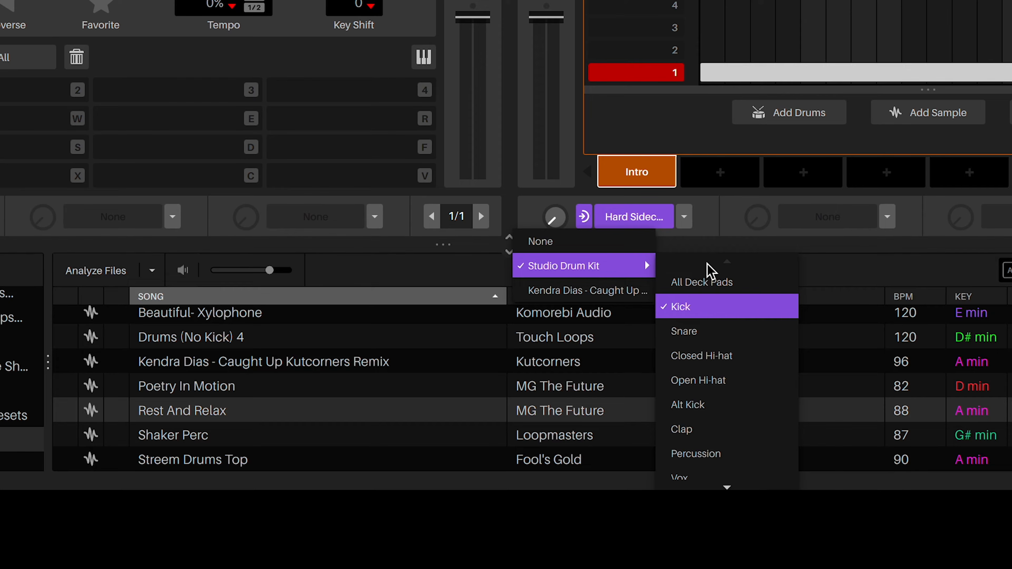
pyautogui.click(706, 311)
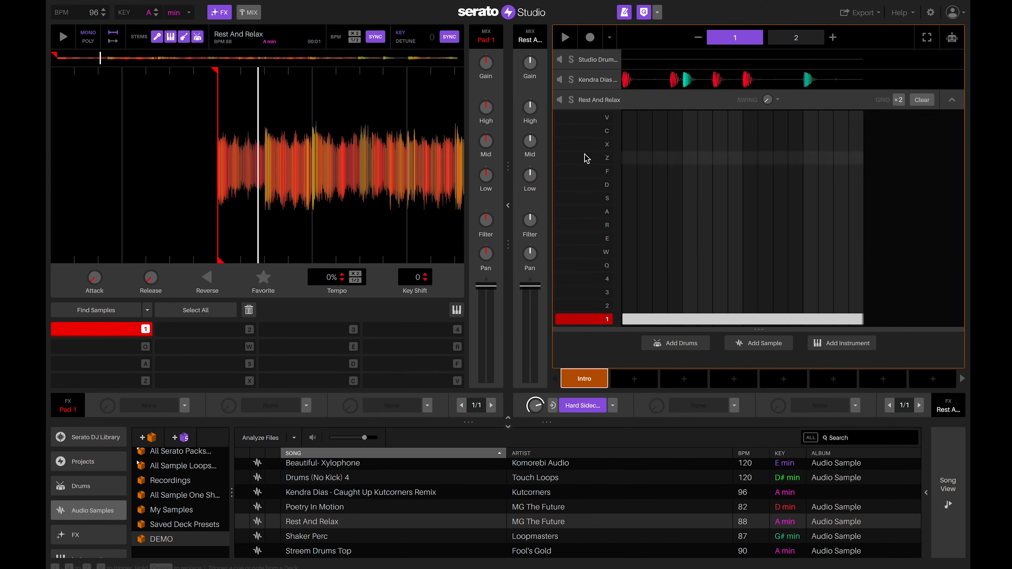
# Fill the Studio Drum Kit Kick row in at 1/4, then mute and collapse the drum kit deck.
pyautogui.click(599, 60)
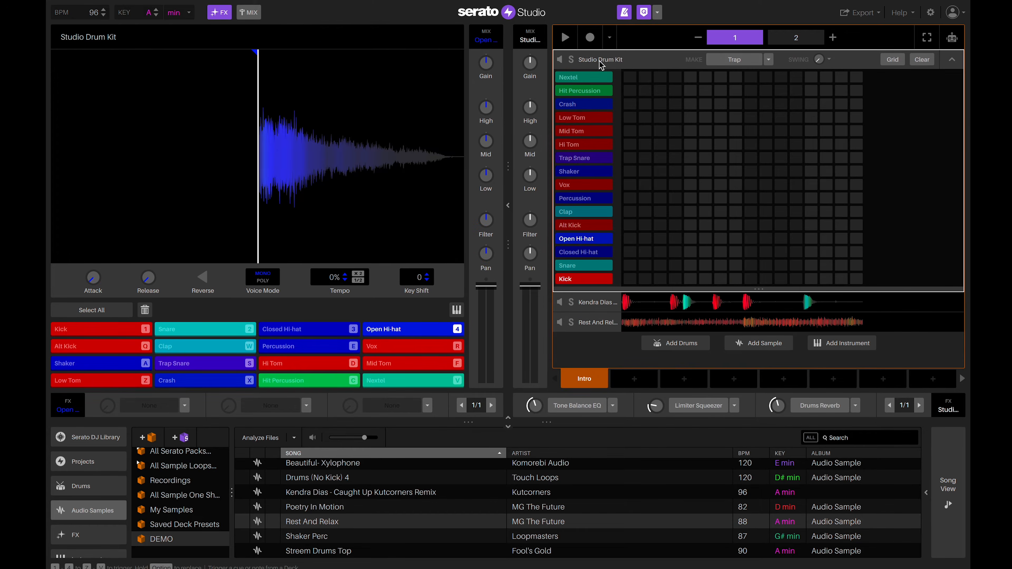
pyautogui.rightClick(631, 282)
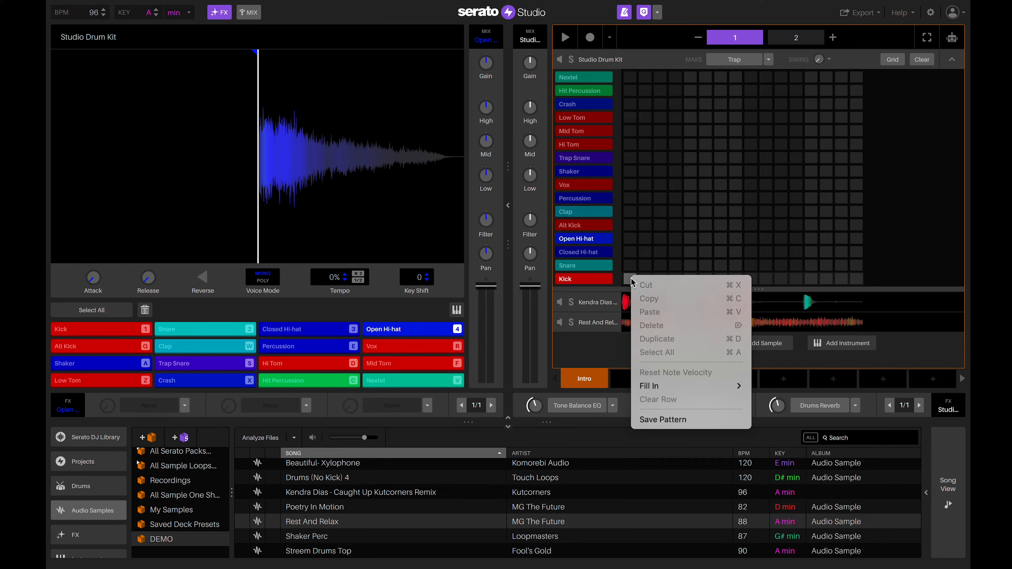
pyautogui.moveTo(669, 386)
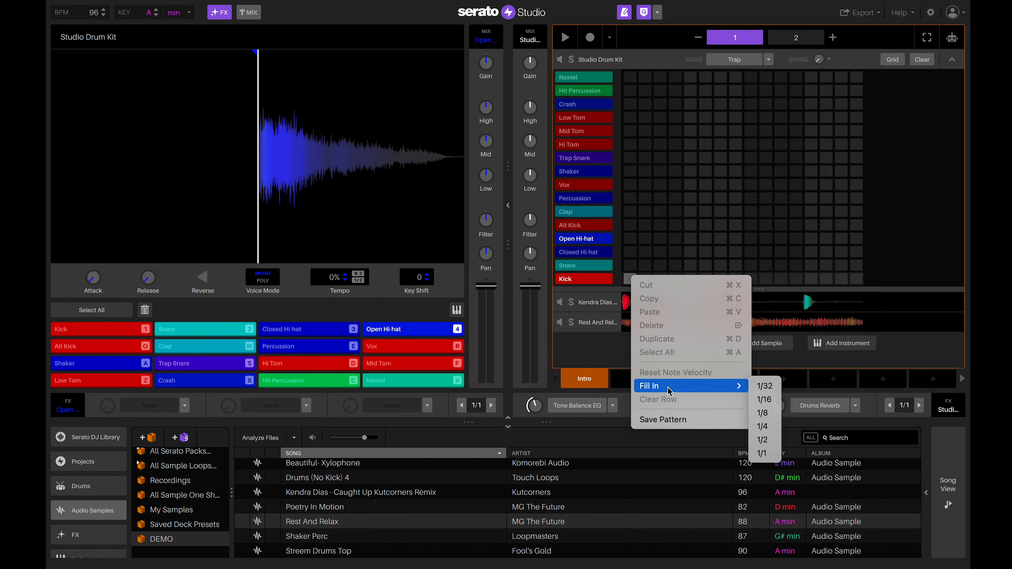
pyautogui.click(763, 427)
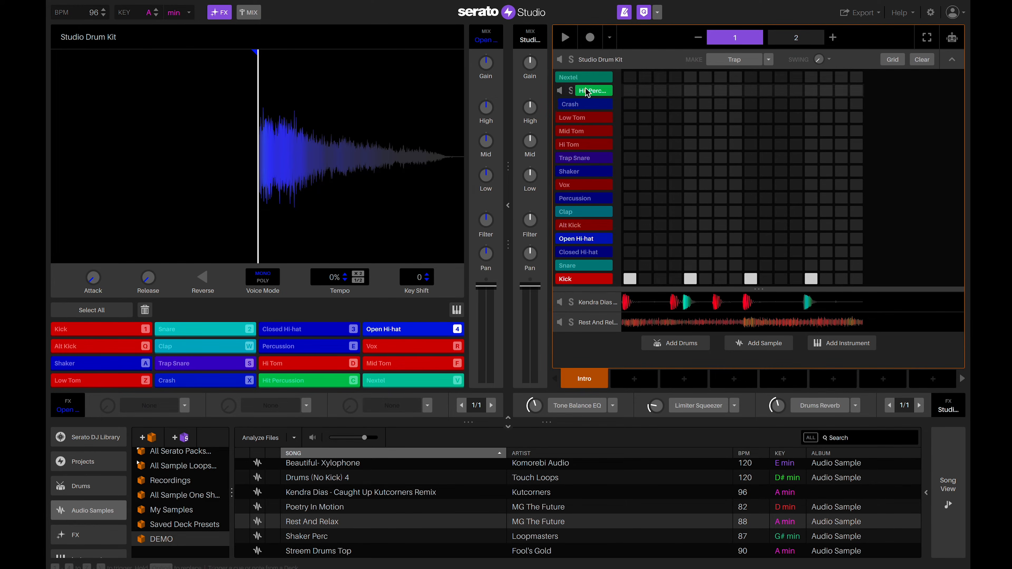
pyautogui.click(560, 59)
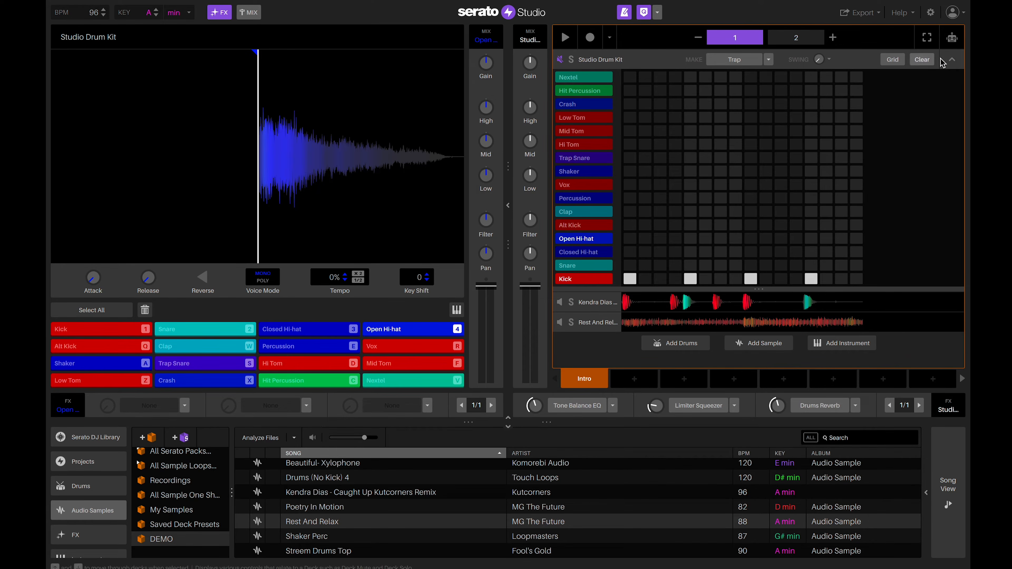
pyautogui.click(953, 59)
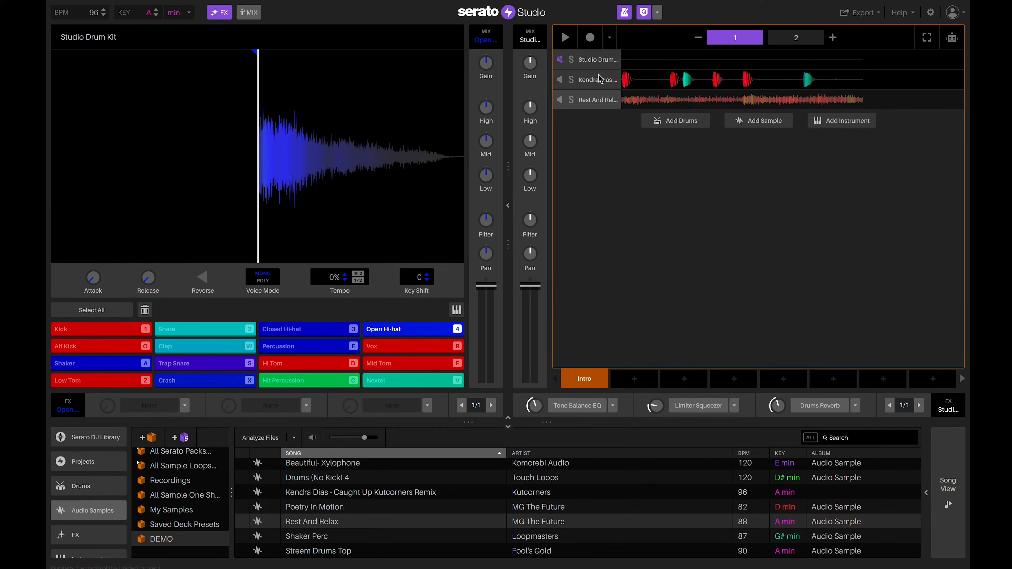
# Expand the Rest And Relax pattern, play the scene to hear the sidechain, and select Shaker Perc.
pyautogui.click(593, 80)
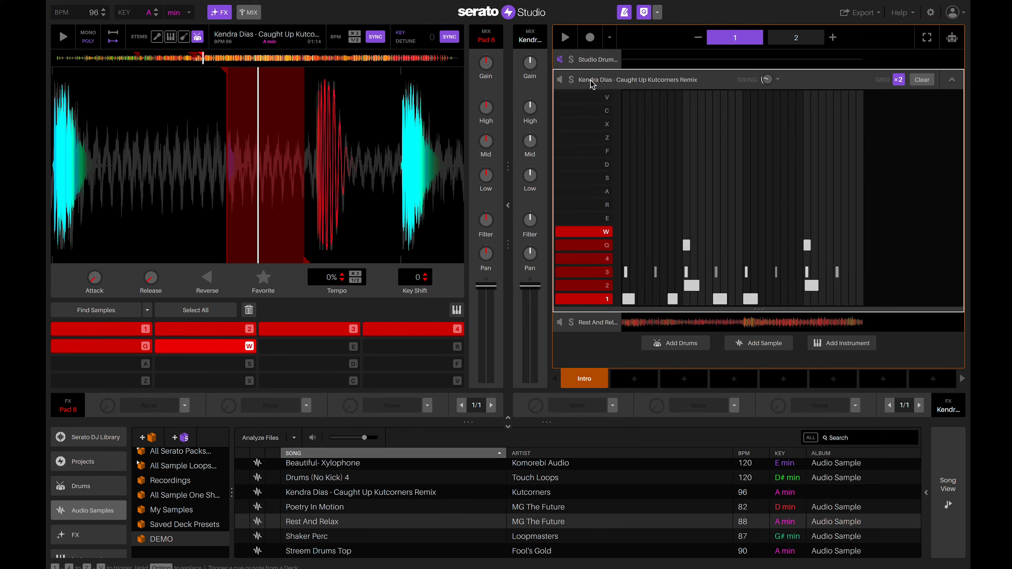
pyautogui.click(952, 79)
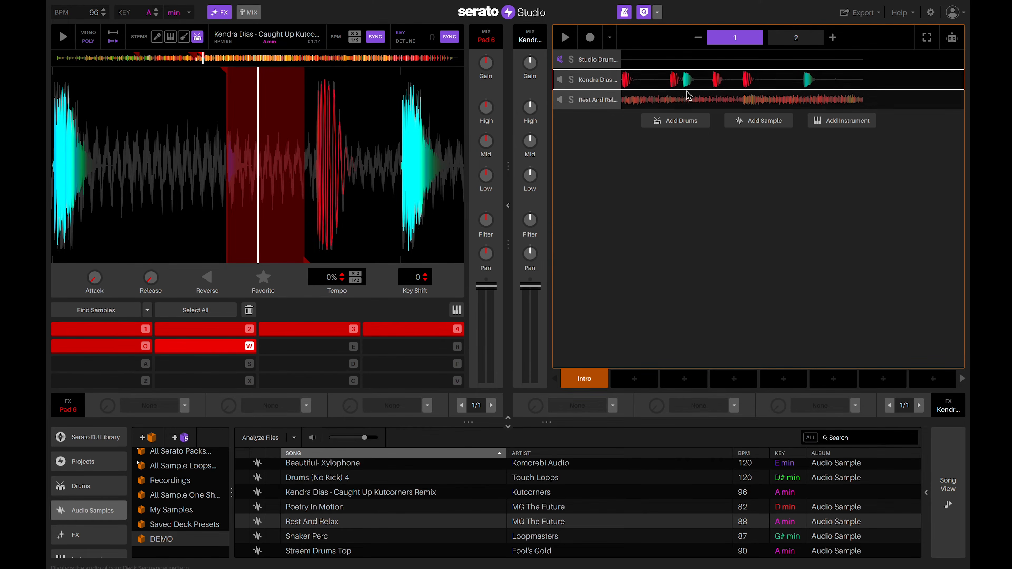
pyautogui.click(596, 107)
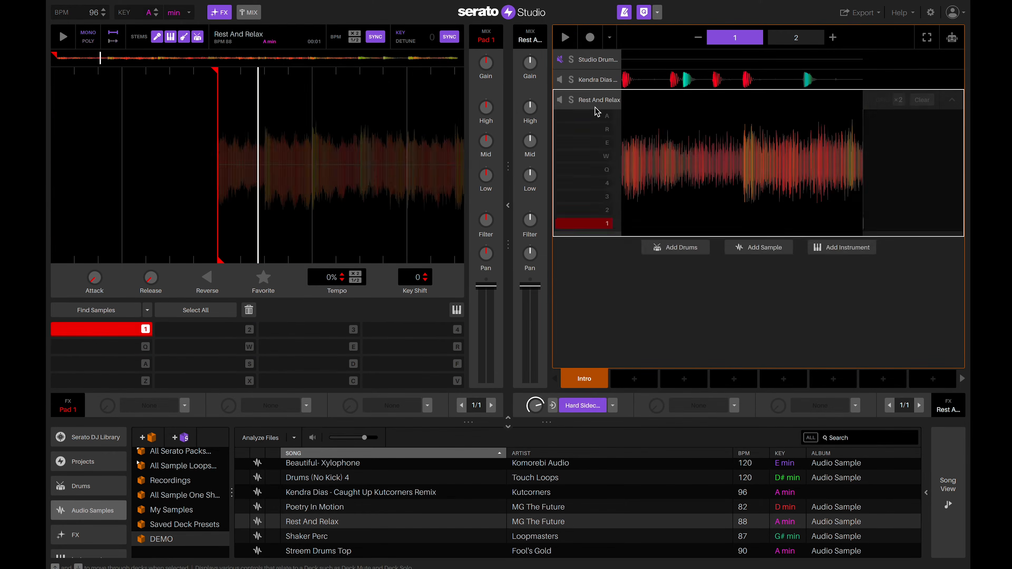
pyautogui.press('space')
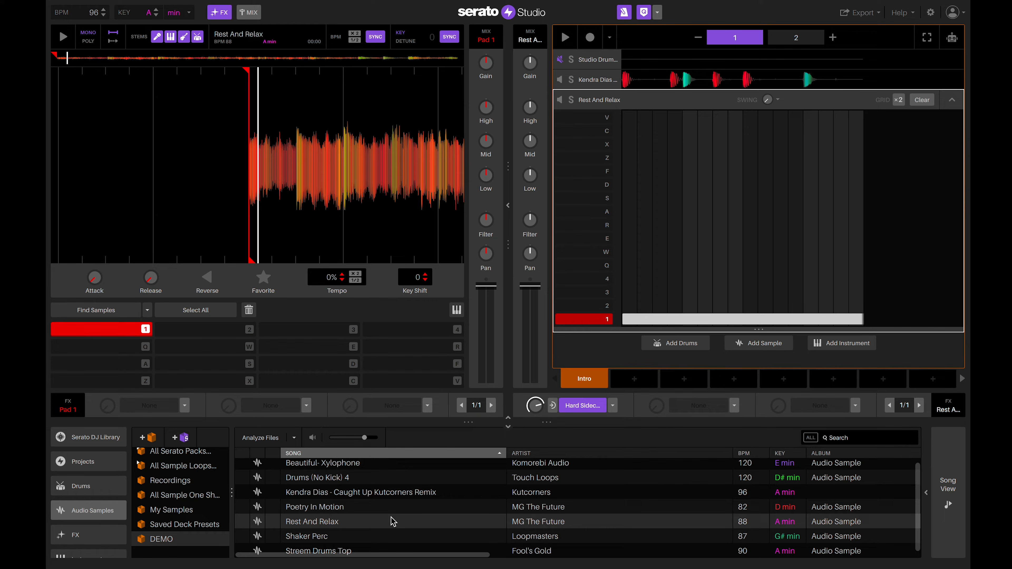
pyautogui.click(343, 537)
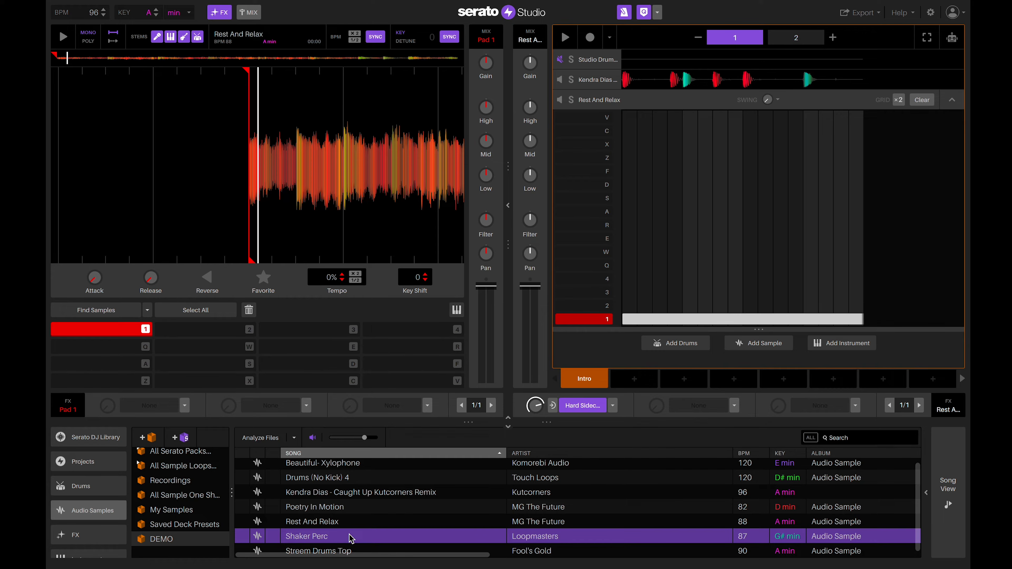
# Add Shaker Perc as a fourth scene track and stretch its first cue over a shaker hit.
pyautogui.moveTo(509, 453); pyautogui.dragTo(643, 349)
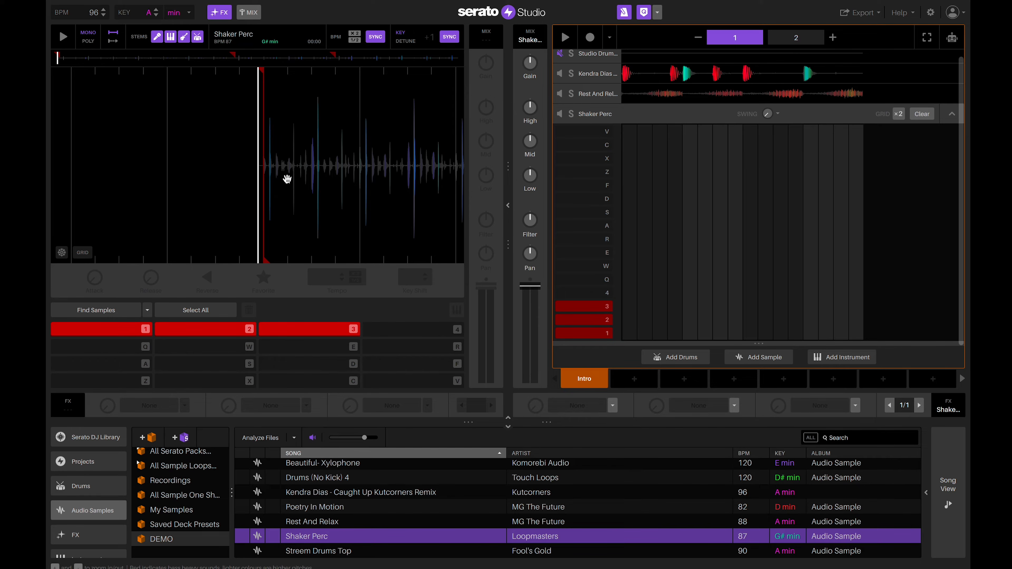
pyautogui.scroll(5, 287, 179)
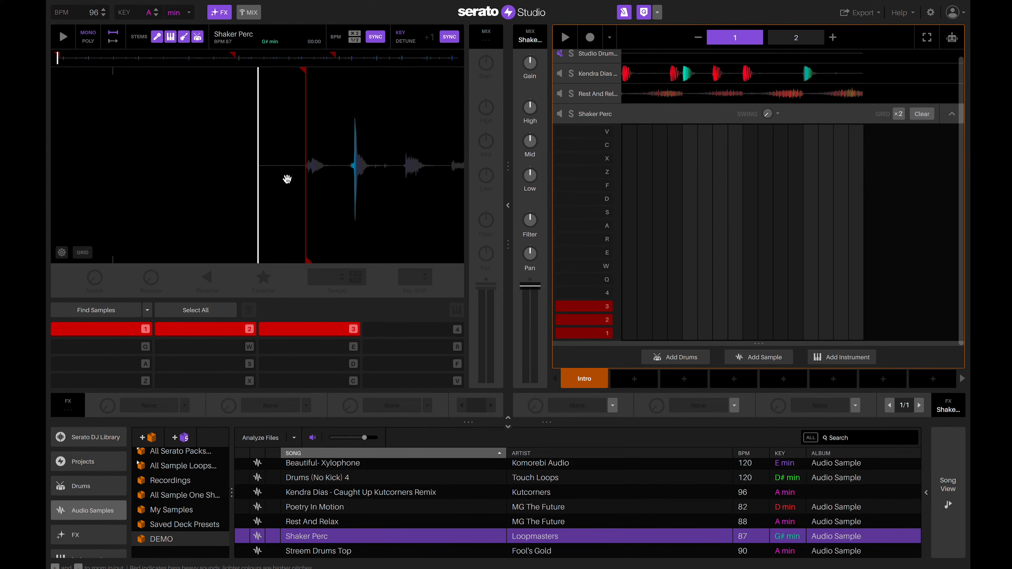
pyautogui.moveTo(377, 172); pyautogui.dragTo(230, 181)
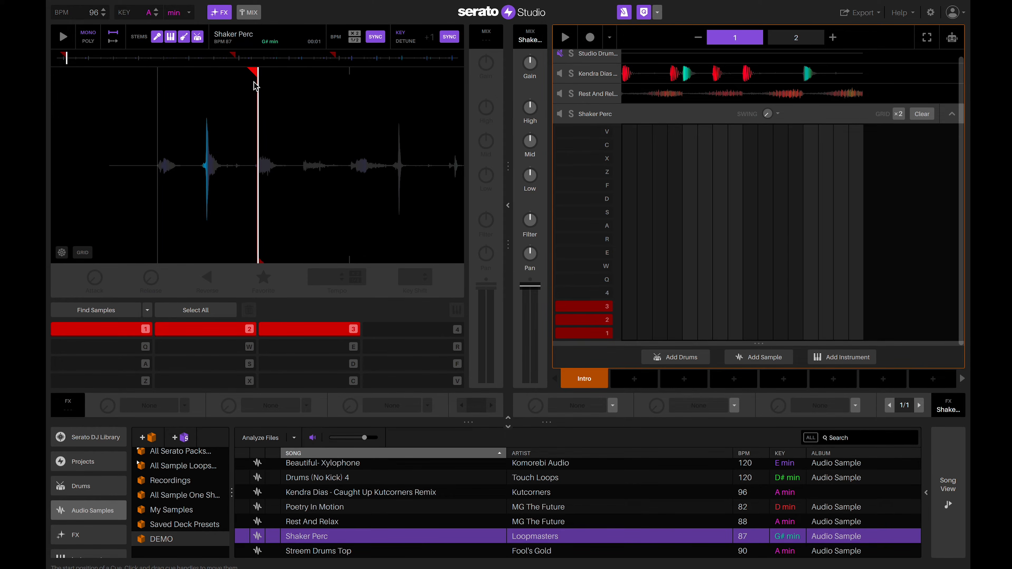
pyautogui.moveTo(262, 257); pyautogui.dragTo(353, 257)
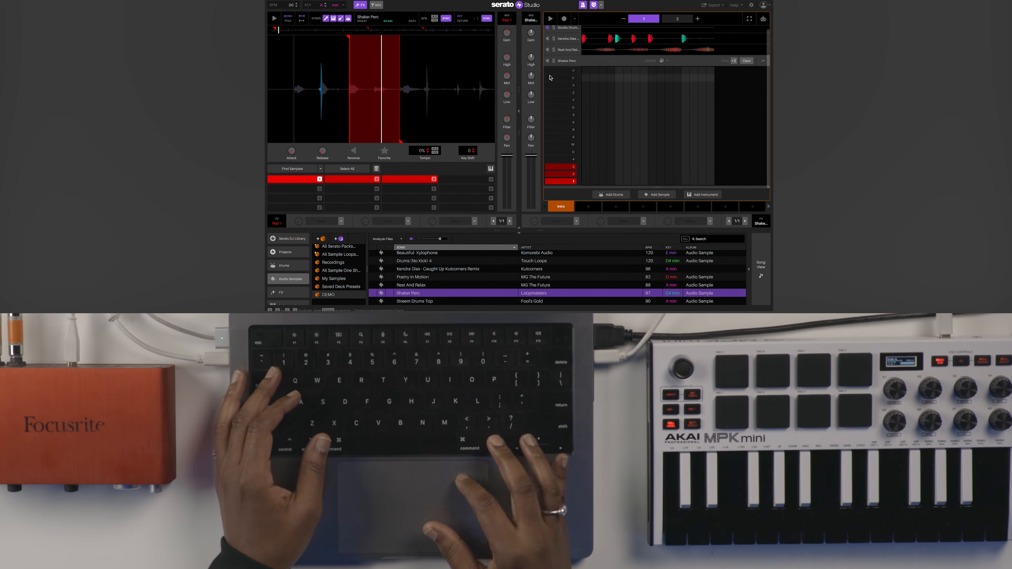
# Record eight Shaker Perc hits into the pattern, then select Poetry In Motion in the library.
pyautogui.click(565, 19)
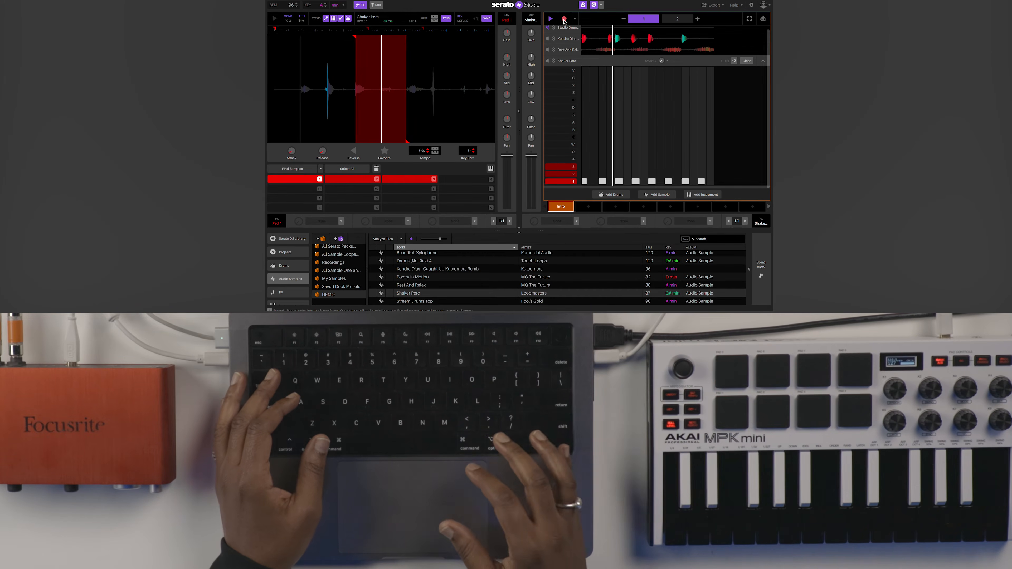
pyautogui.click(564, 20)
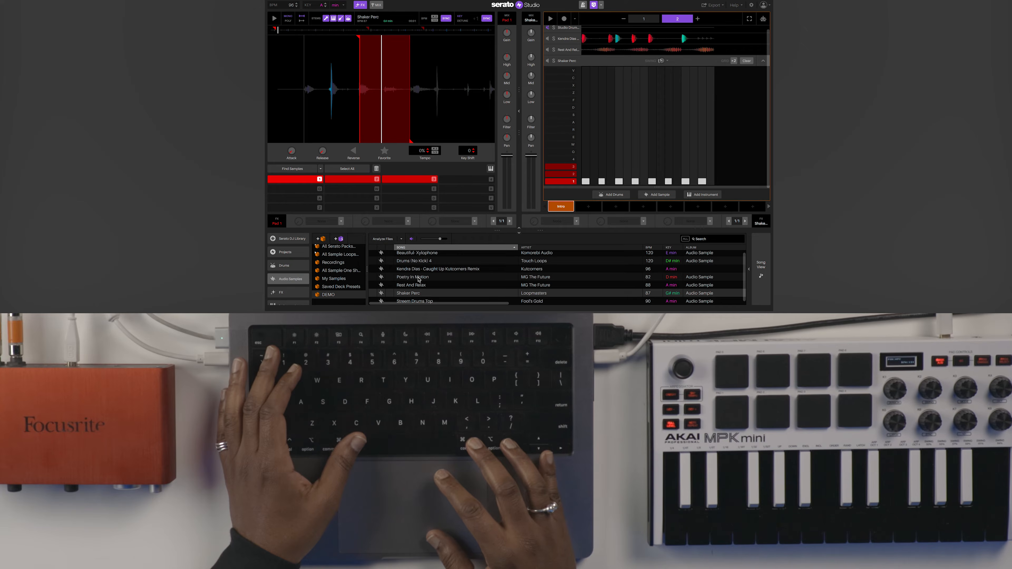
pyautogui.click(419, 279)
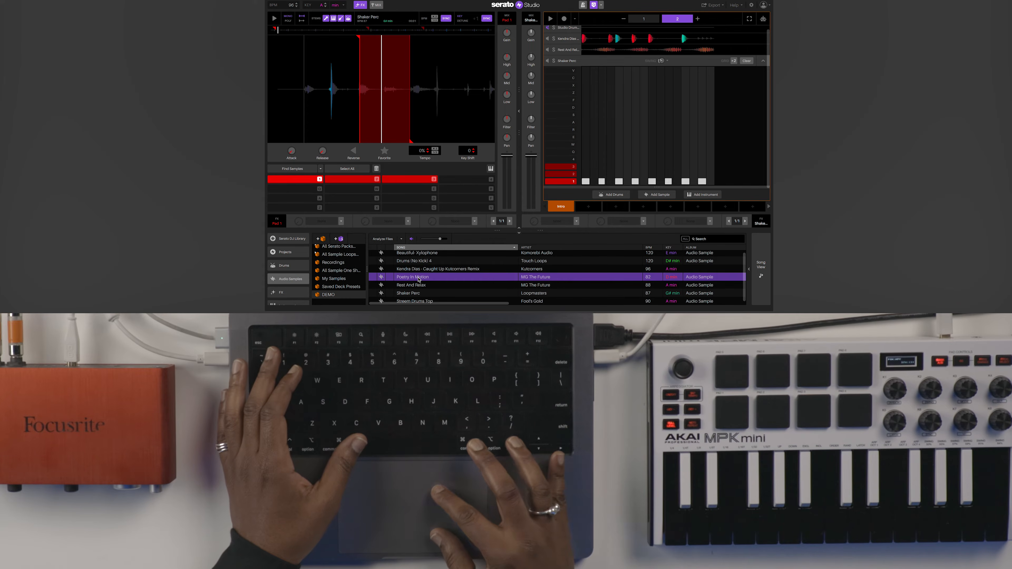
# Add Poetry In Motion as a fifth track and record its pad 1 note into the pattern.
pyautogui.moveTo(419, 280); pyautogui.dragTo(583, 199)
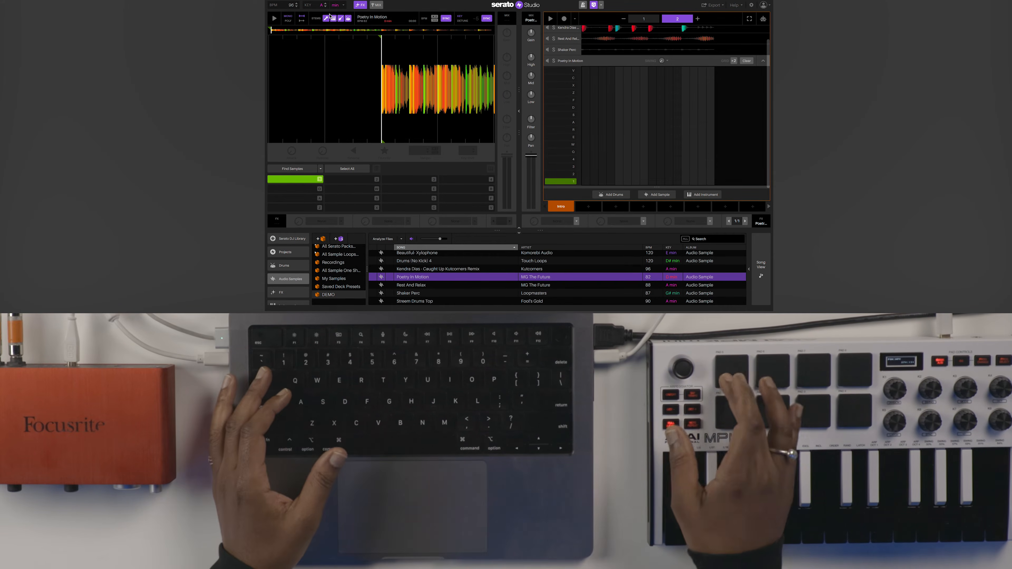
pyautogui.press('1')
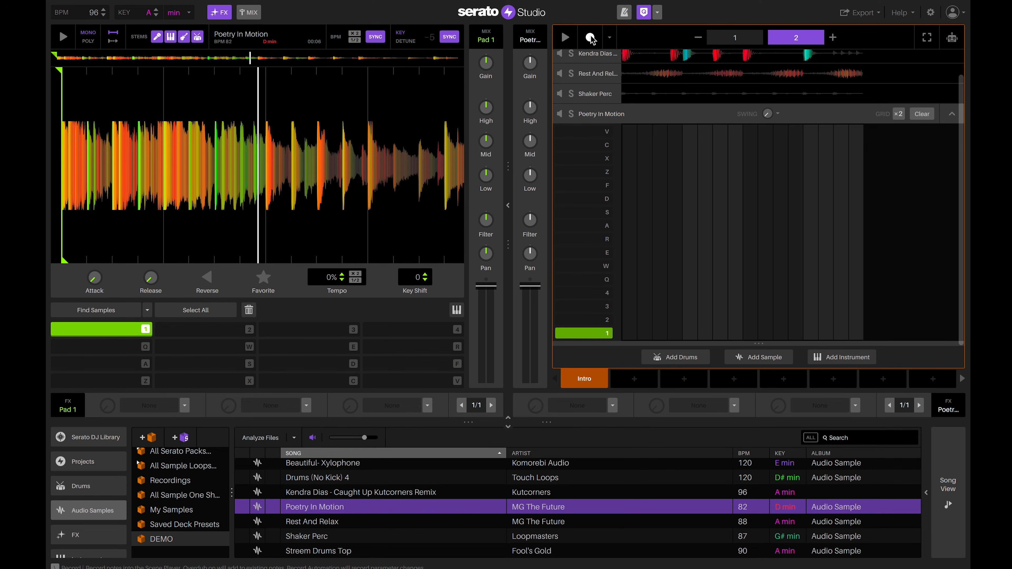
pyautogui.click(591, 38)
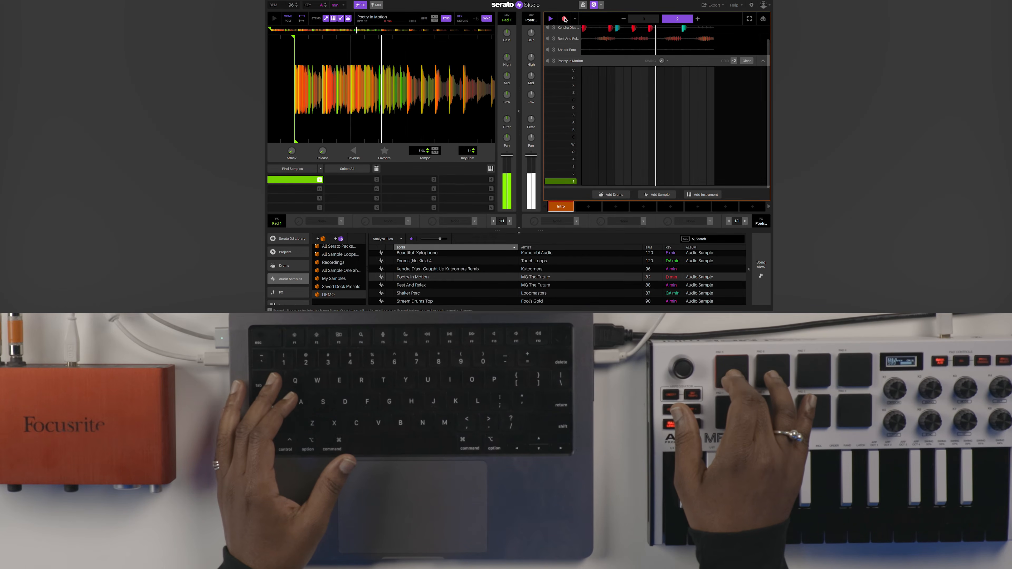
pyautogui.press('space')
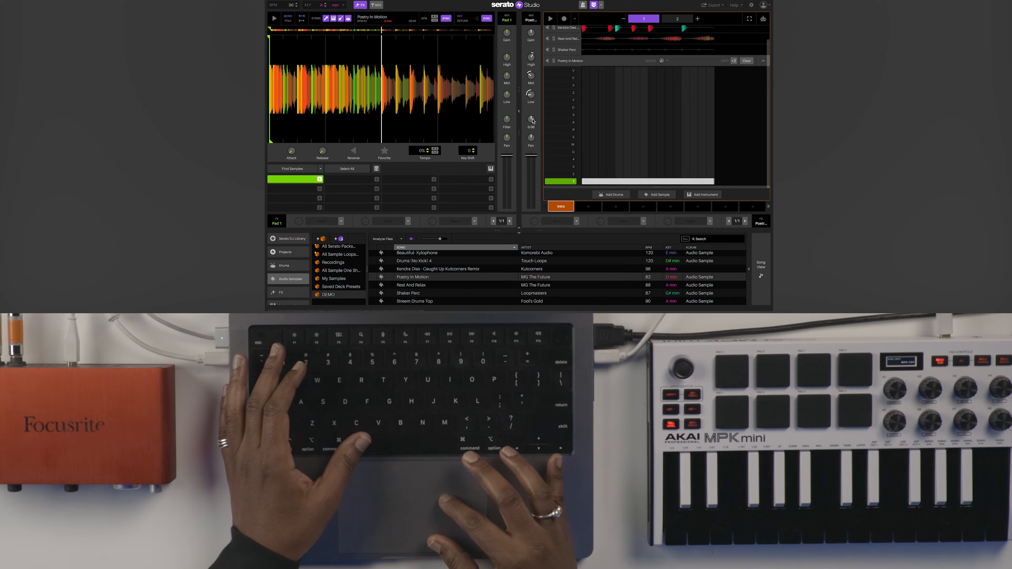
pyautogui.press('space')
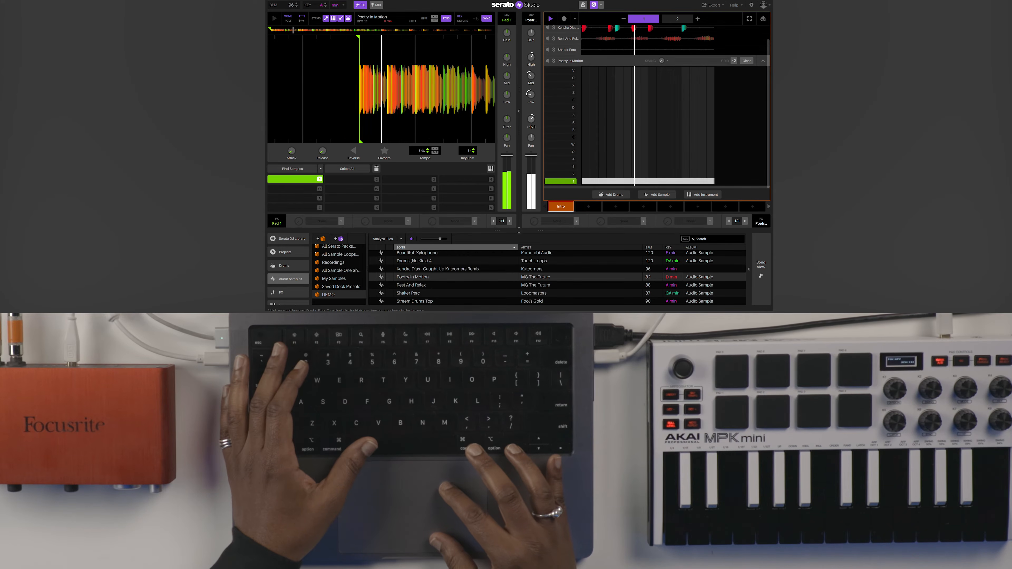
# Raise the Poetry In Motion filter to about +19.7 and nudge its low EQ.
pyautogui.moveTo(533, 121); pyautogui.dragTo(533, 114)
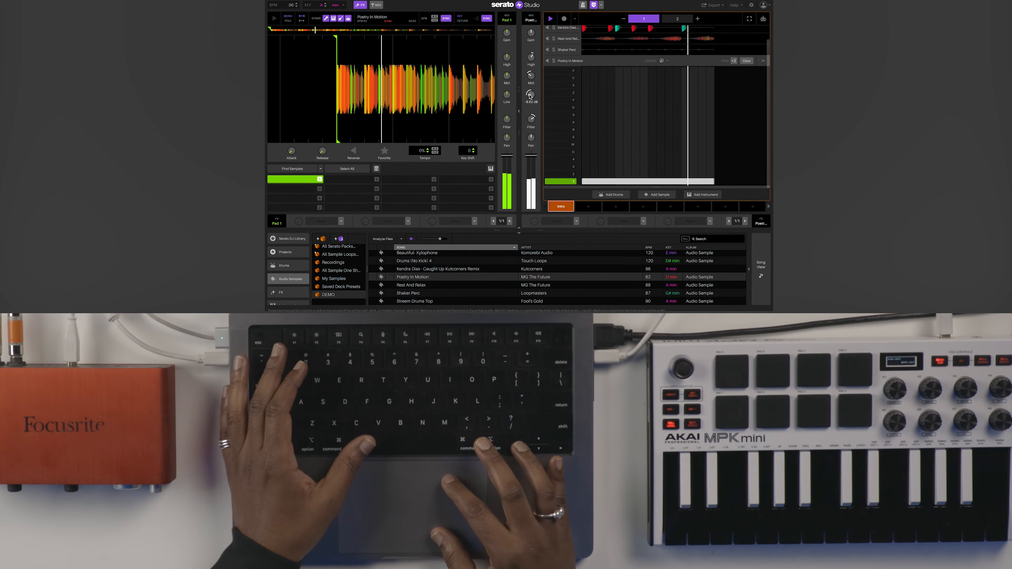
pyautogui.moveTo(530, 95); pyautogui.dragTo(529, 95)
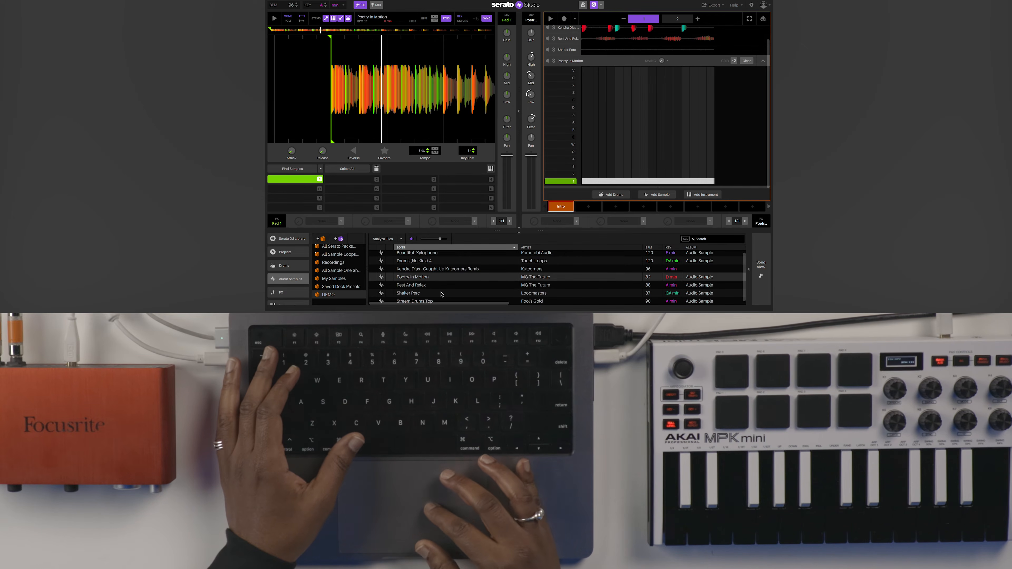
pyautogui.click(431, 303)
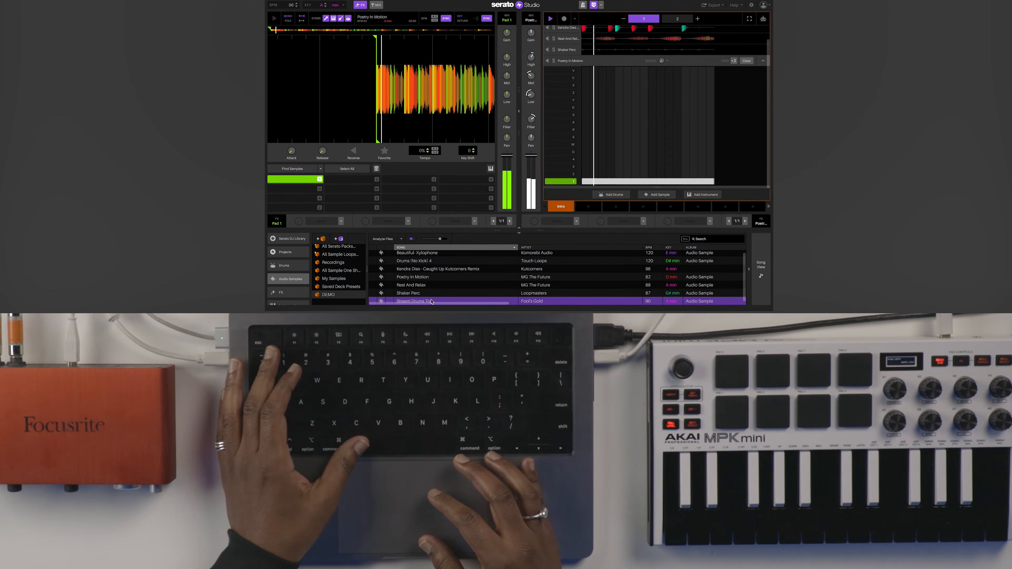
# Add Streem Drums Top as a sixth track, record four notes, and lower its volume to -1.63 dB.
pyautogui.moveTo(432, 302); pyautogui.dragTo(606, 199)
pyautogui.press('1')
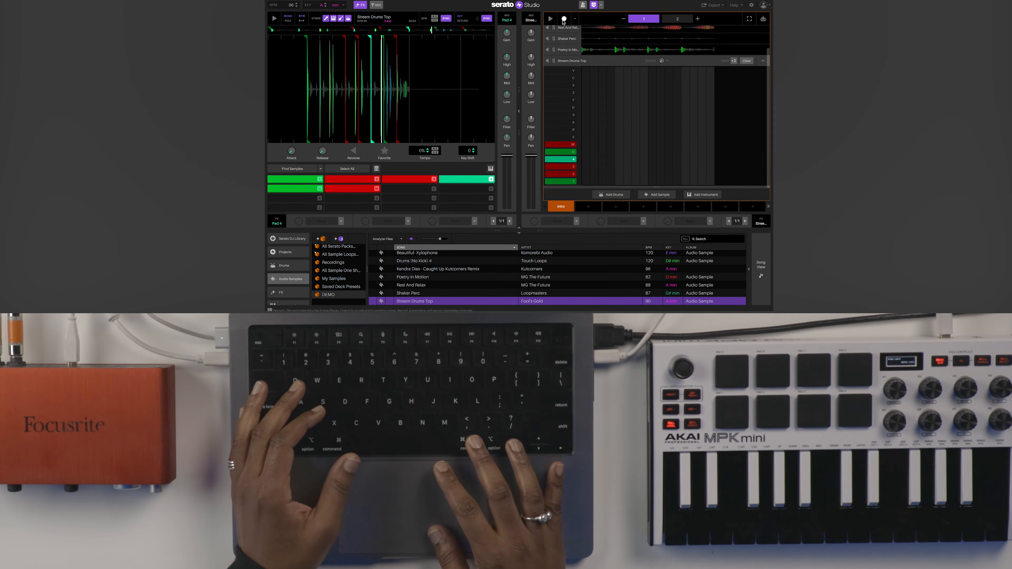
pyautogui.click(563, 19)
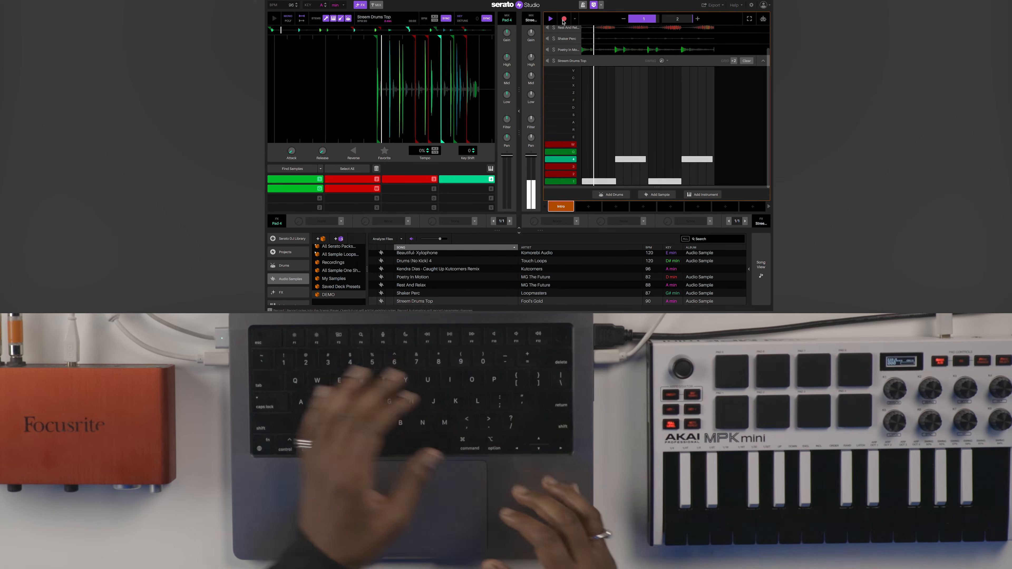
pyautogui.click(564, 20)
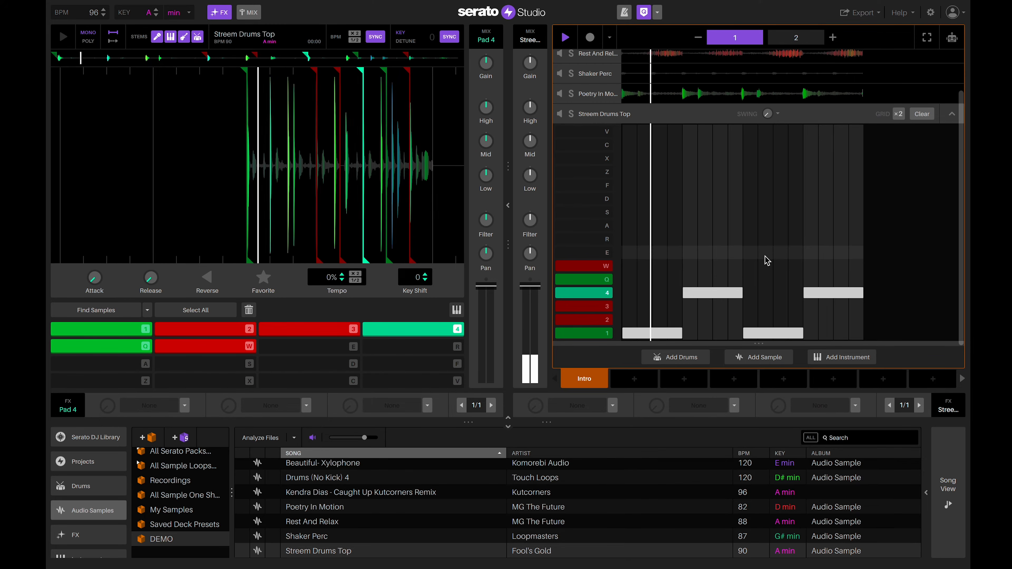
pyautogui.moveTo(530, 286); pyautogui.dragTo(530, 313)
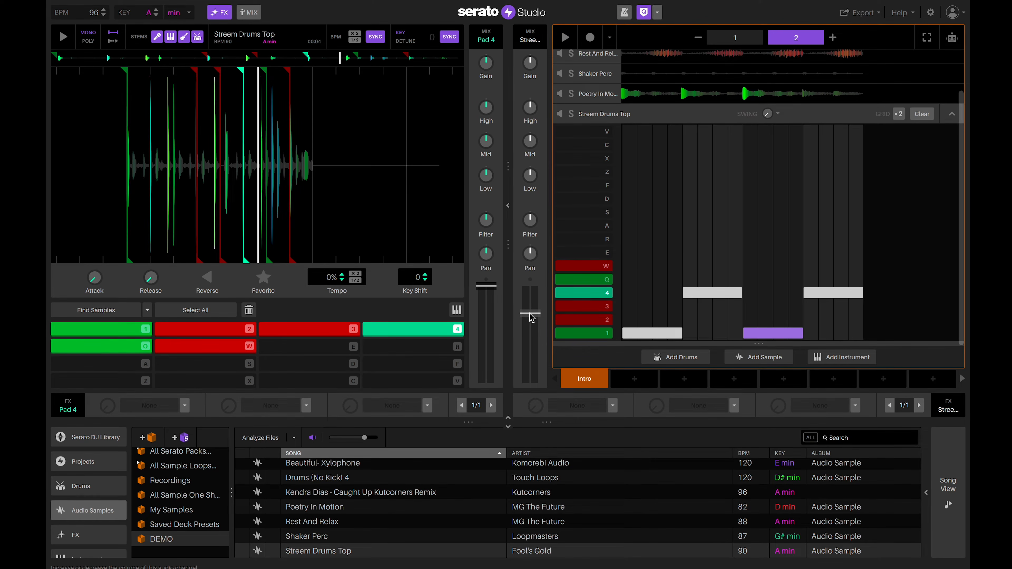
# Play the whole arranged song from Song View.
pyautogui.click(944, 477)
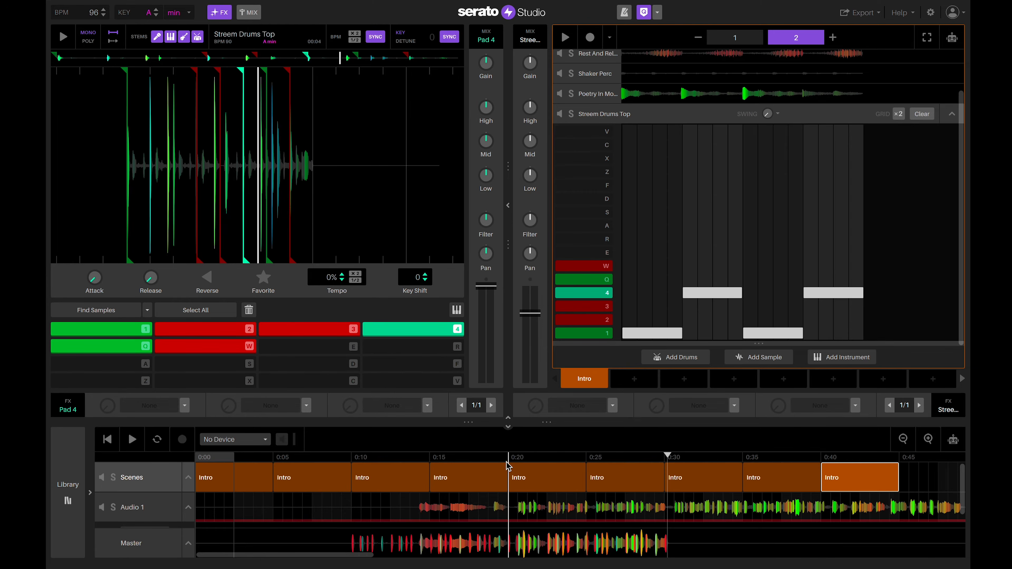
pyautogui.press('space')
pyautogui.press('space')
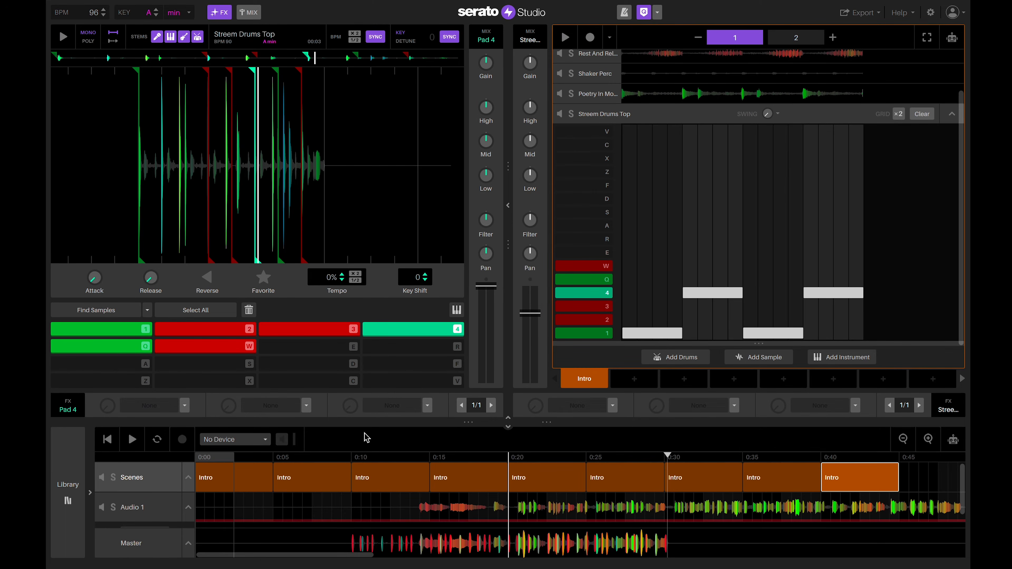
pyautogui.click(132, 440)
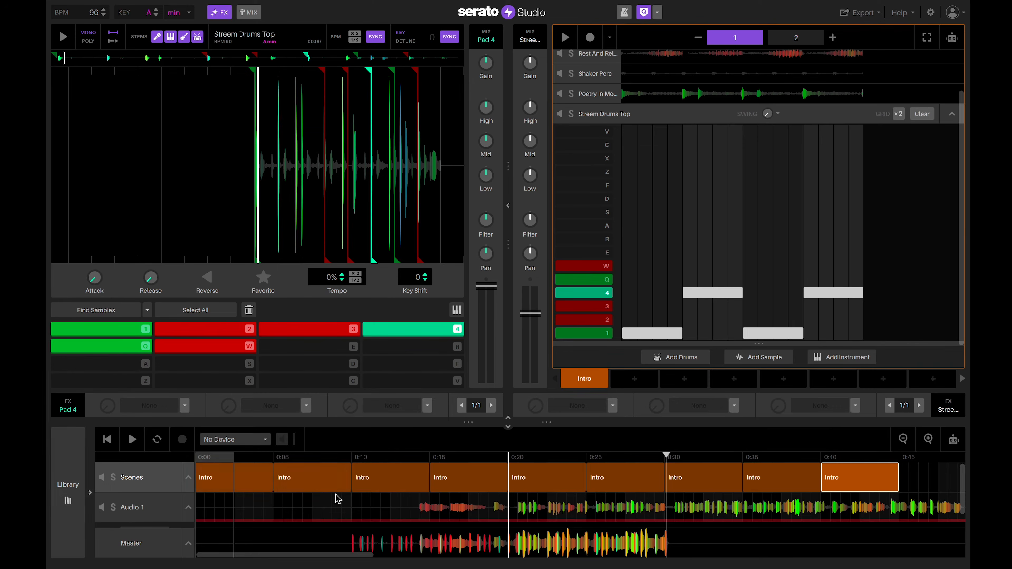
# Back in the library view, create Scene 2 as a copy of the Intro scene.
pyautogui.click(71, 479)
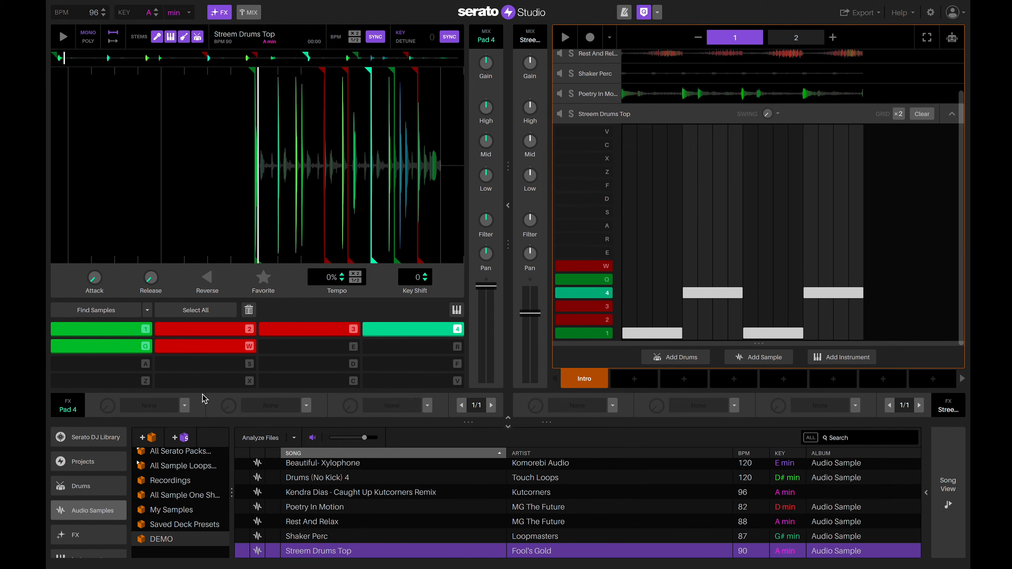
pyautogui.click(585, 384)
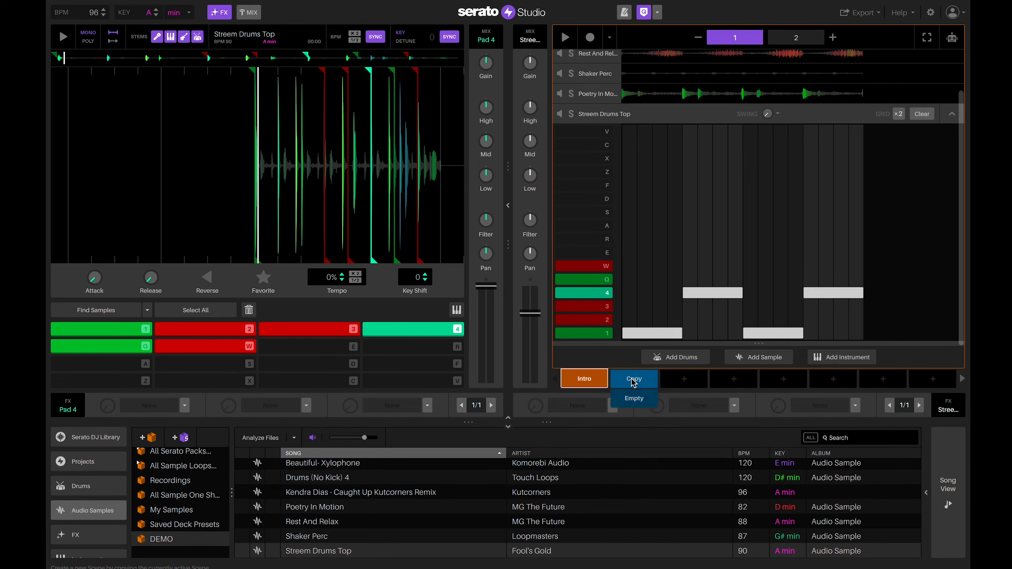
pyautogui.click(634, 380)
# Create Scene 3 as another copy, then return to Intro and review the Shaker Perc steps.
pyautogui.click(684, 380)
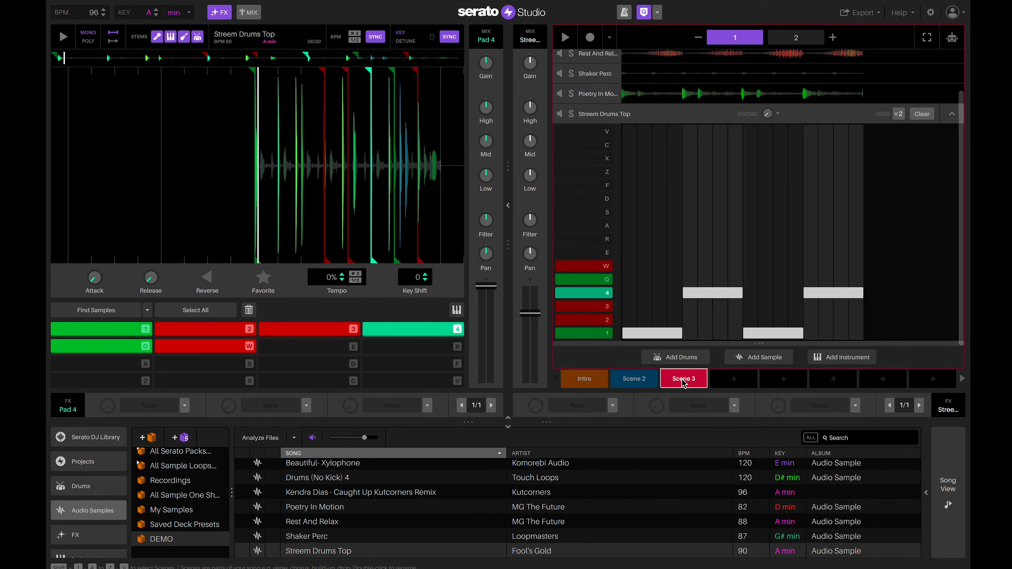
pyautogui.click(583, 385)
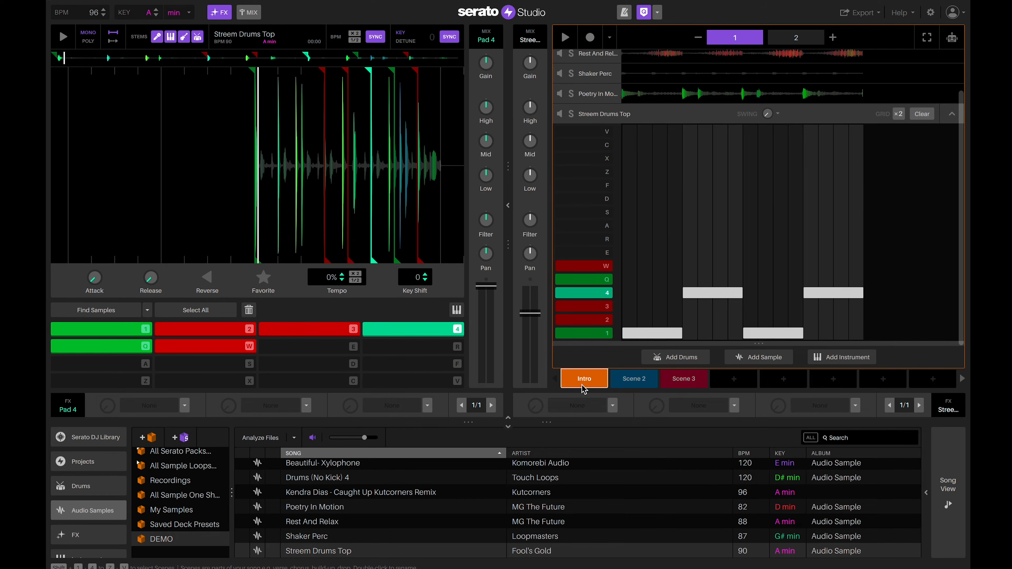
pyautogui.scroll(2, 665, 232)
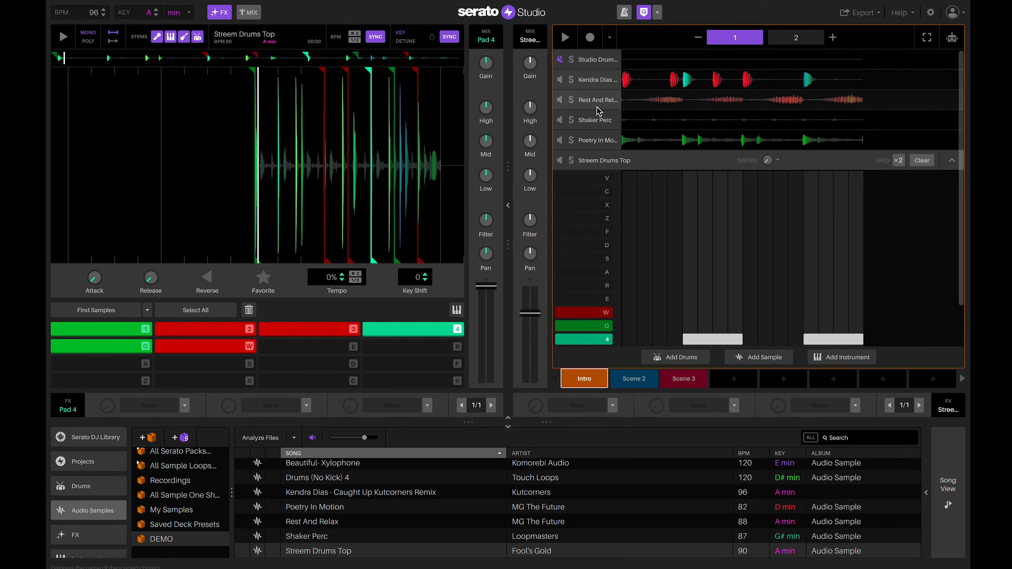
pyautogui.click(596, 126)
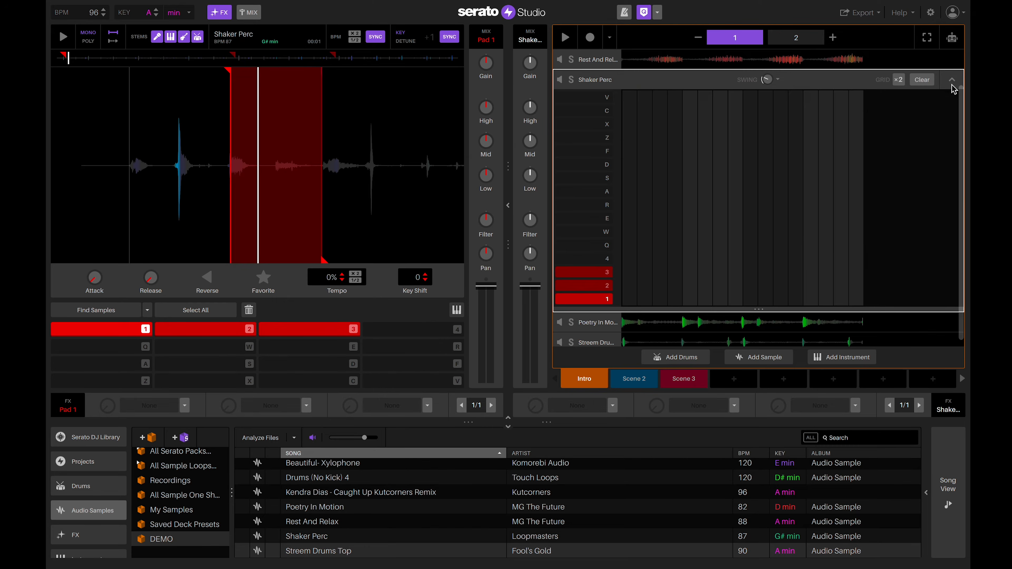
pyautogui.click(825, 129)
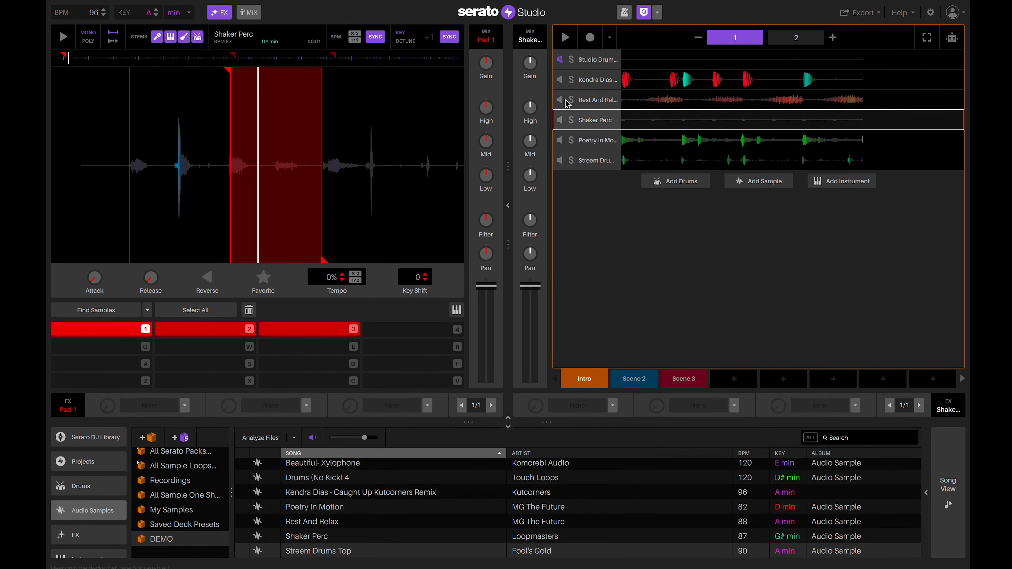
# Clear all Poetry In Motion and Streem Drums Top notes in the Intro scene.
pyautogui.click(601, 145)
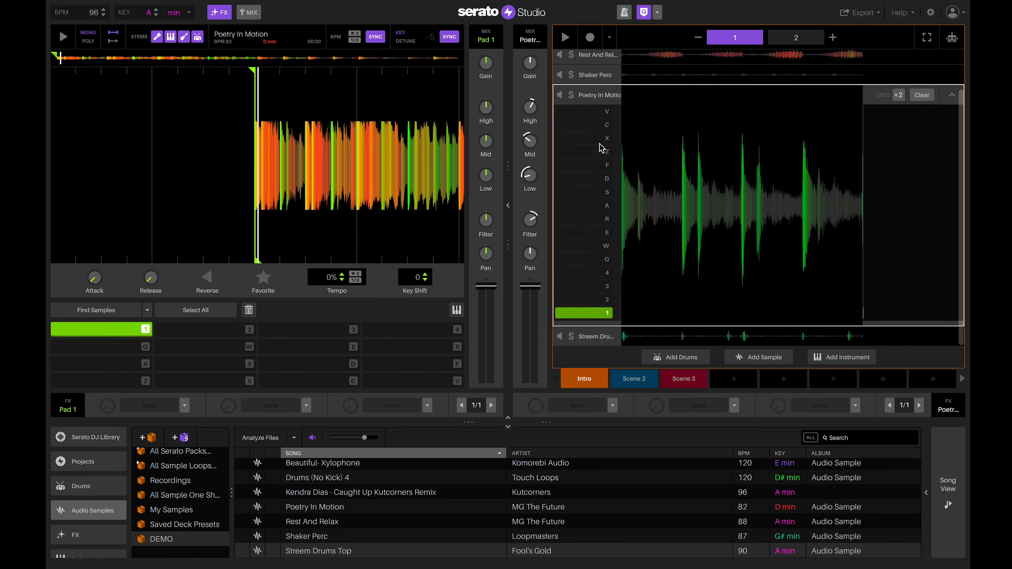
pyautogui.click(921, 96)
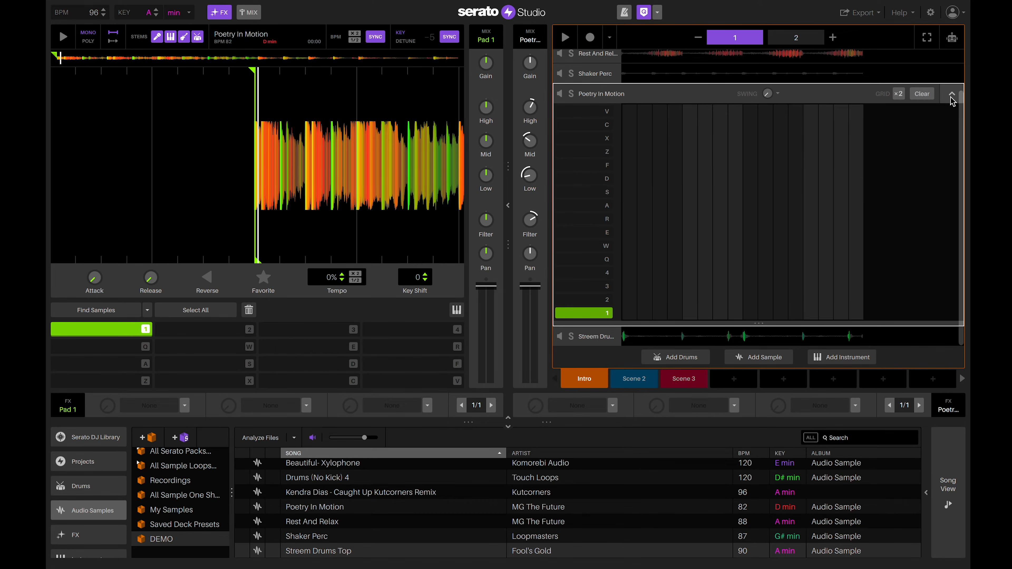
pyautogui.click(952, 94)
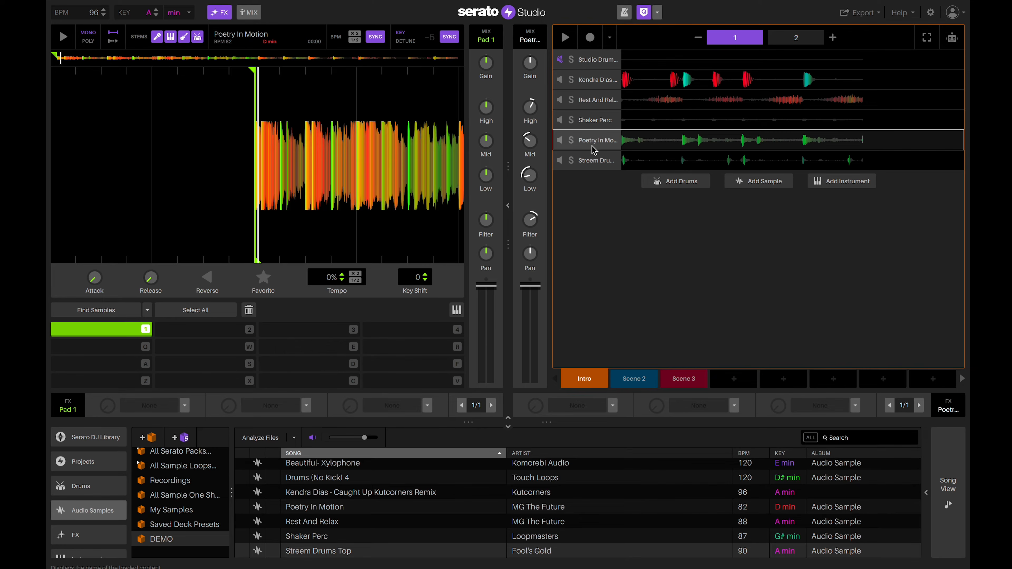
pyautogui.click(596, 163)
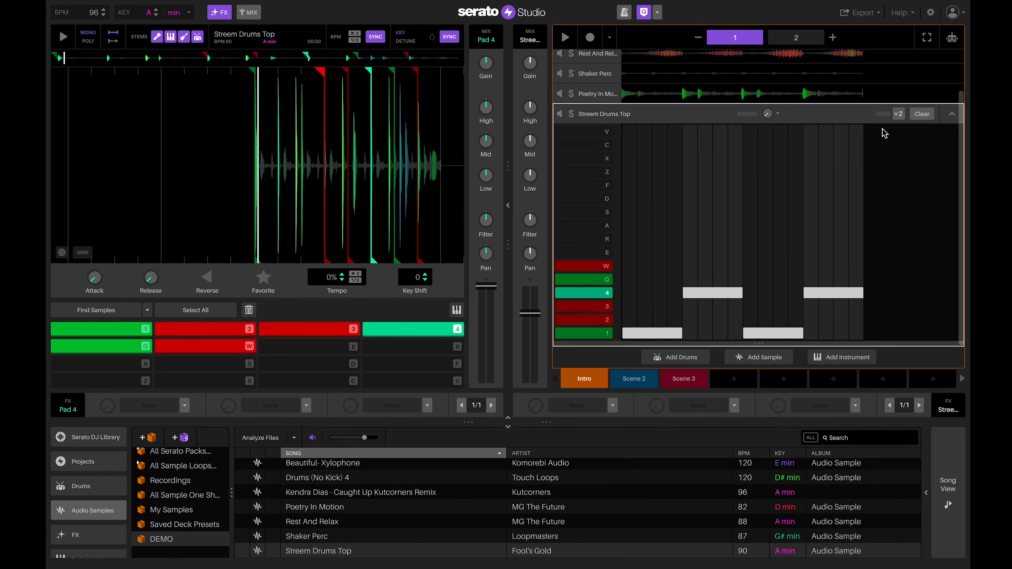
pyautogui.click(922, 115)
pyautogui.click(950, 117)
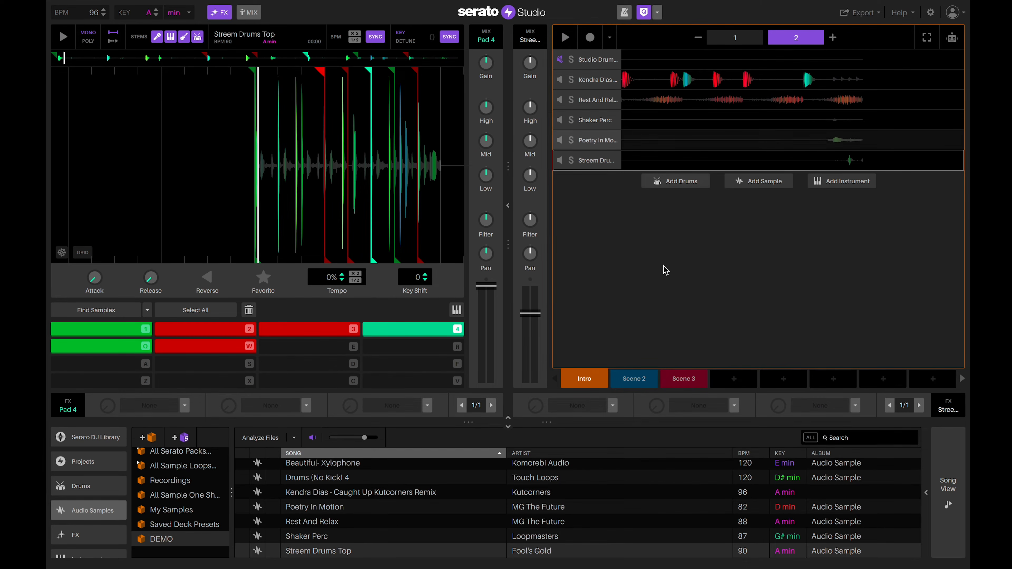
# Create Scene 4 as a copy of Scene 3, then go back to the Intro scene.
pyautogui.click(681, 383)
pyautogui.click(724, 383)
pyautogui.click(584, 379)
# Delete a row-2 step in the Kendra Dias remix pattern, play it back, then open Scene 2.
pyautogui.click(598, 81)
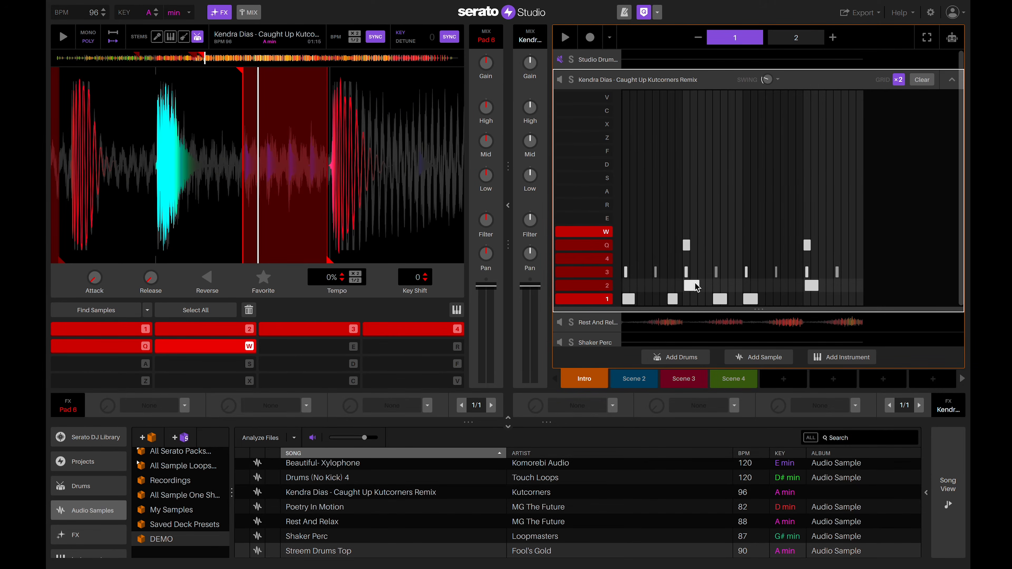
pyautogui.click(696, 288)
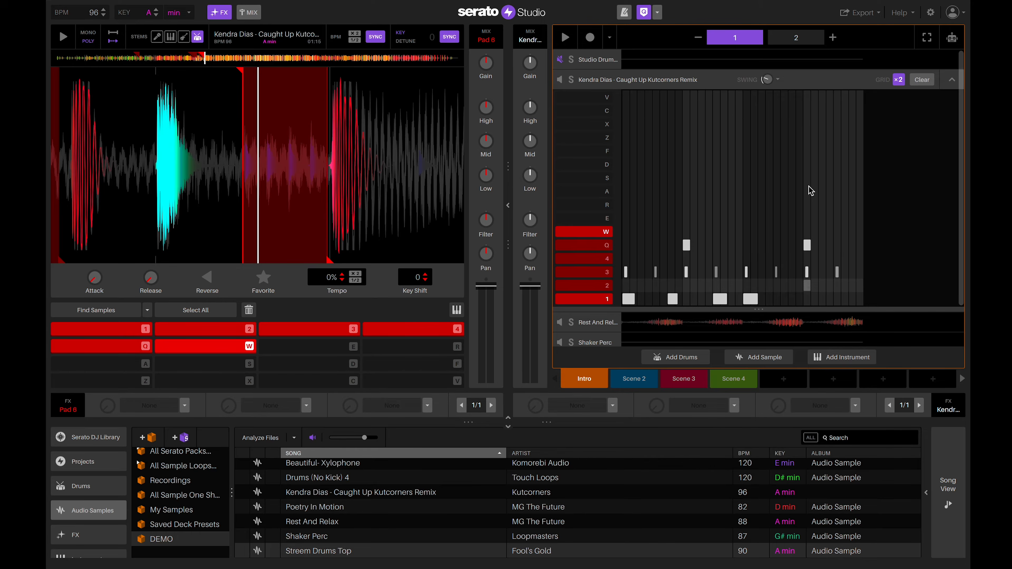
pyautogui.click(796, 37)
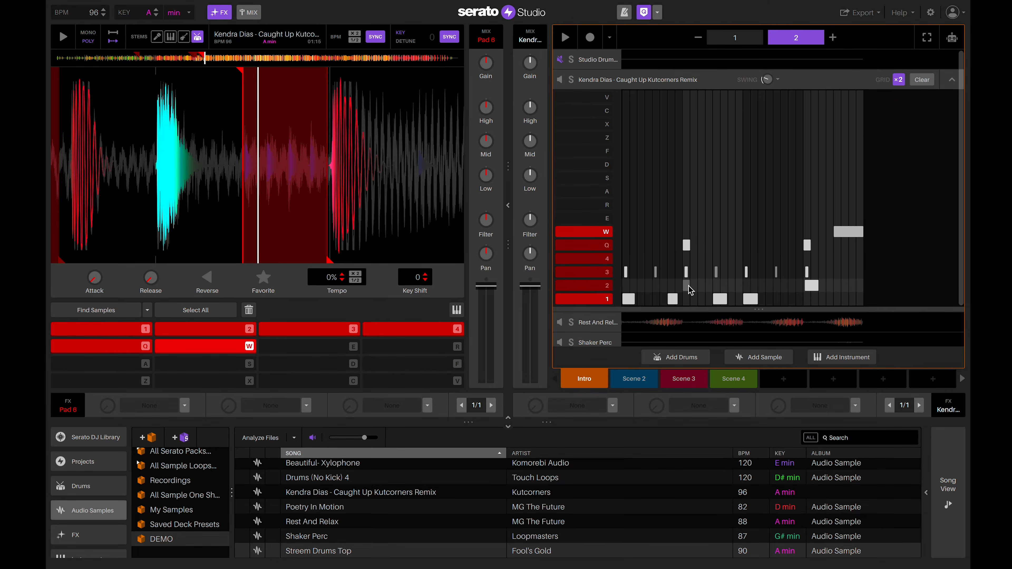
pyautogui.press('space')
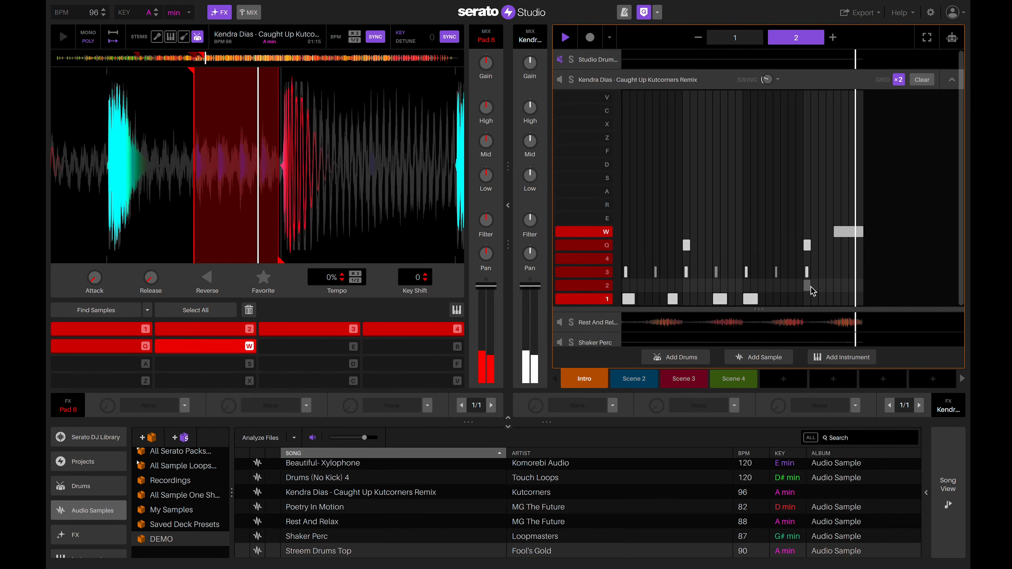
pyautogui.press('space')
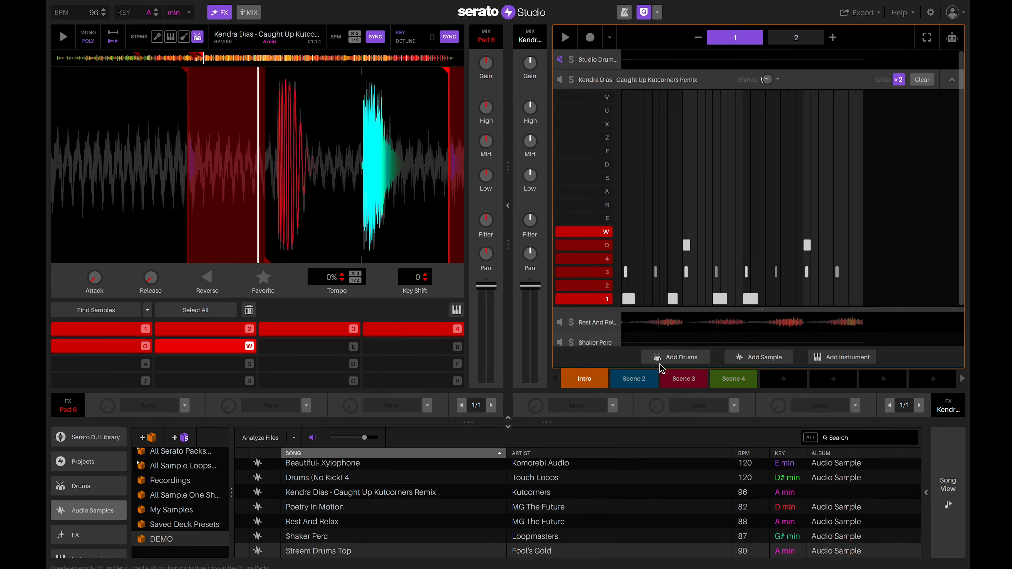
pyautogui.click(634, 386)
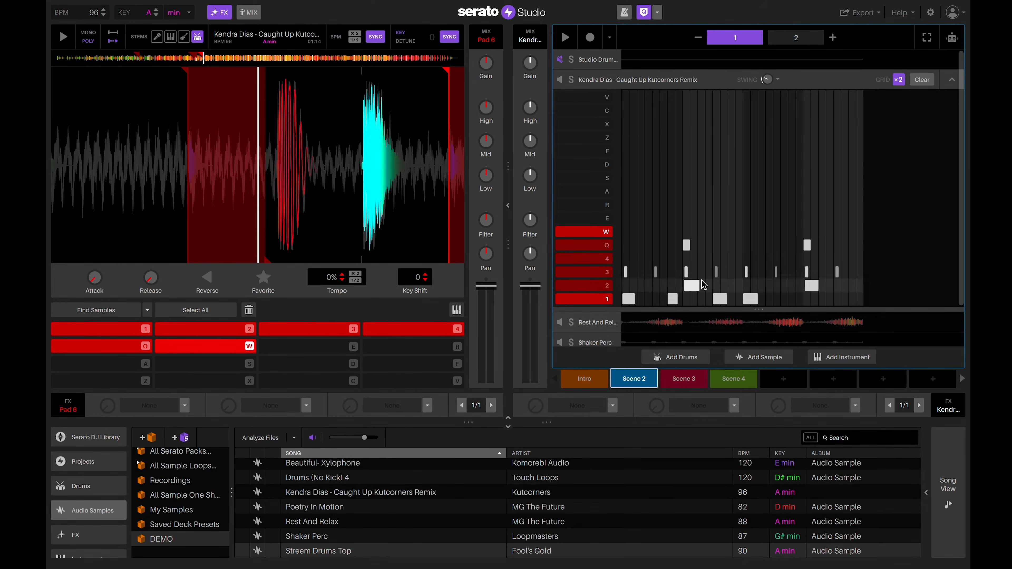
# Collapse the Kendra Dias grid and check the Rest And Relax and Shaker Perc patterns.
pyautogui.click(960, 81)
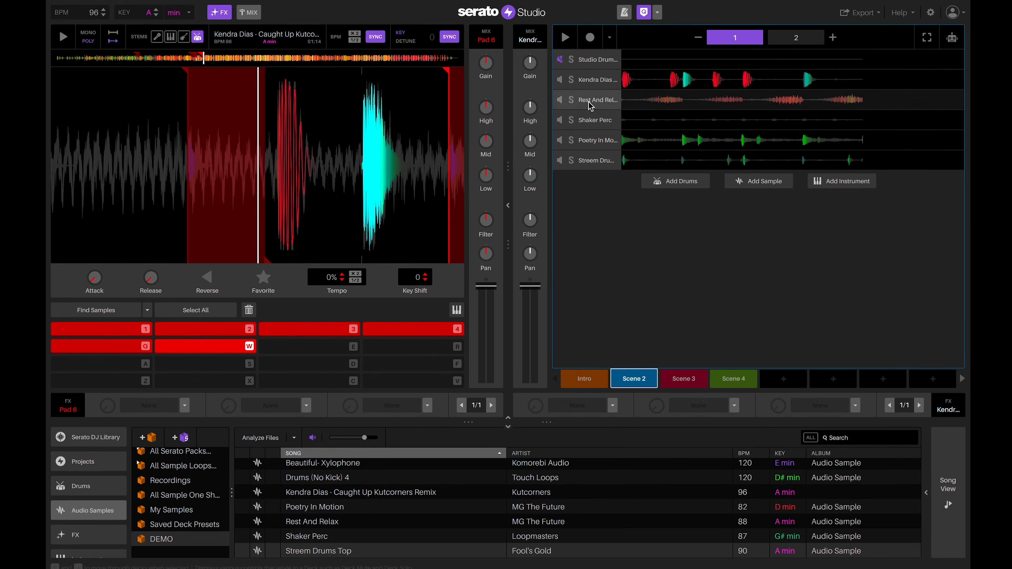
pyautogui.click(590, 104)
pyautogui.click(952, 87)
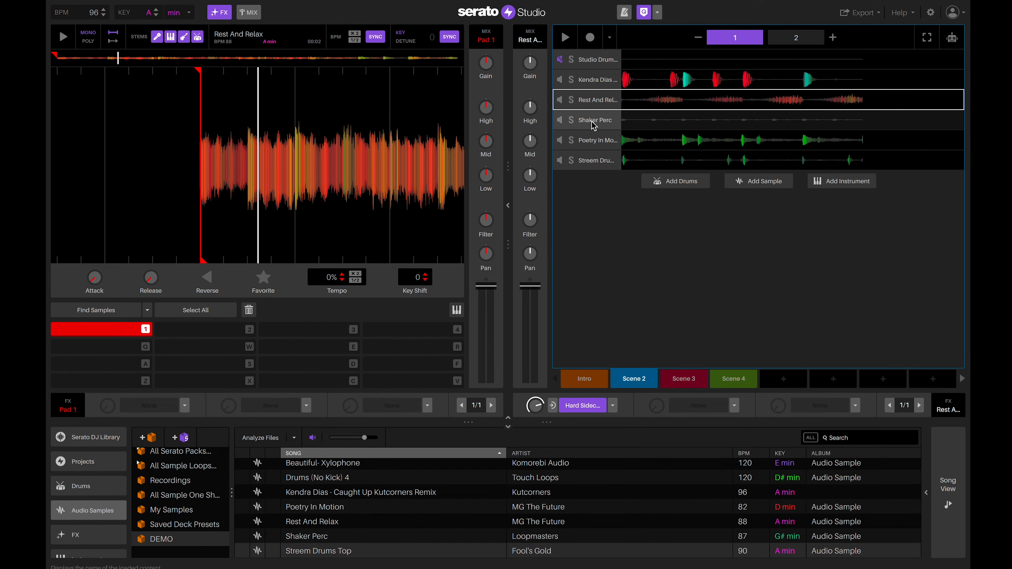
pyautogui.click(586, 126)
pyautogui.click(956, 82)
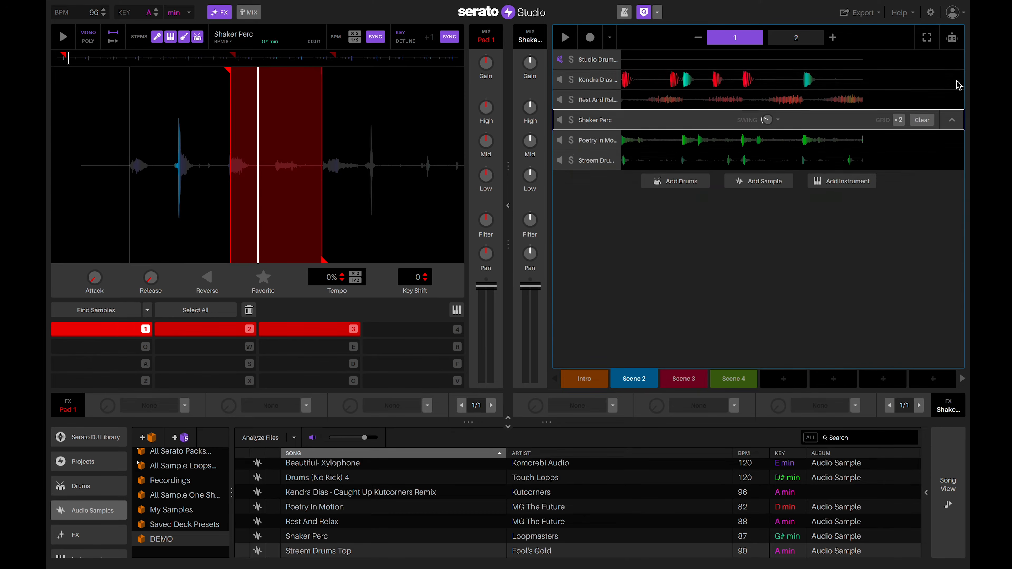
# Clear the Poetry In Motion and Streem Drums Top patterns, then switch to Scene 3.
pyautogui.click(605, 138)
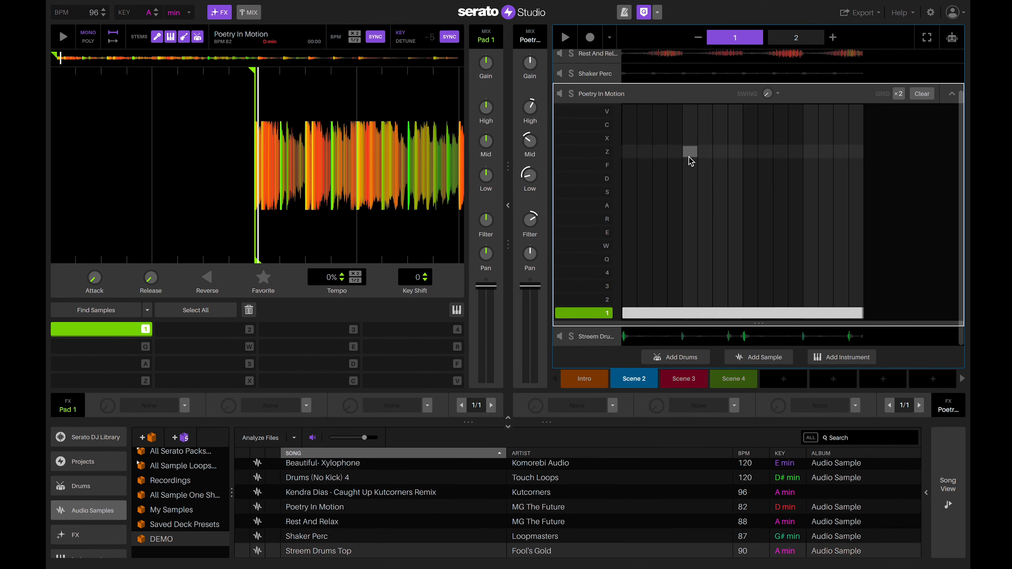
pyautogui.click(923, 97)
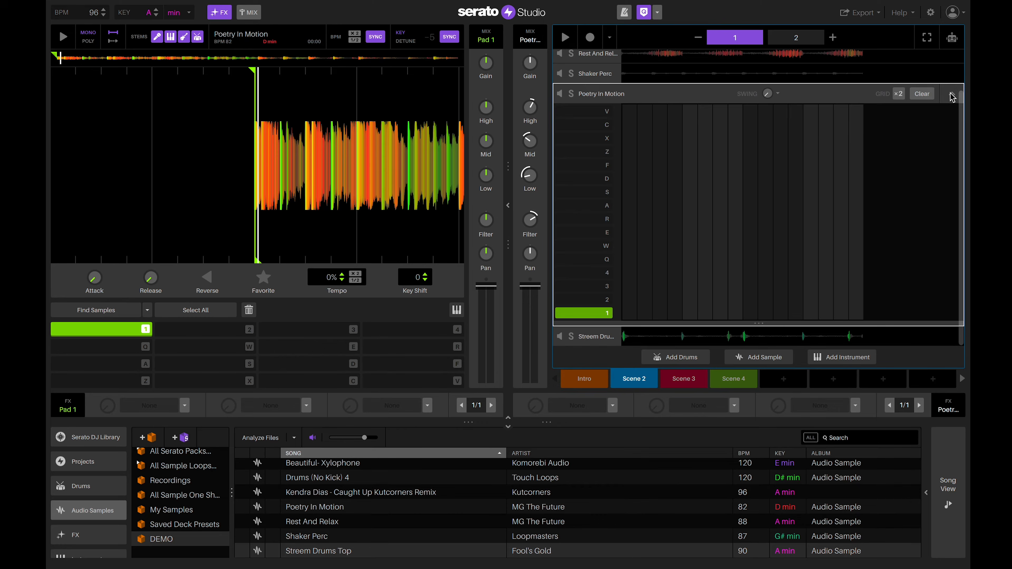
pyautogui.click(952, 95)
pyautogui.click(590, 167)
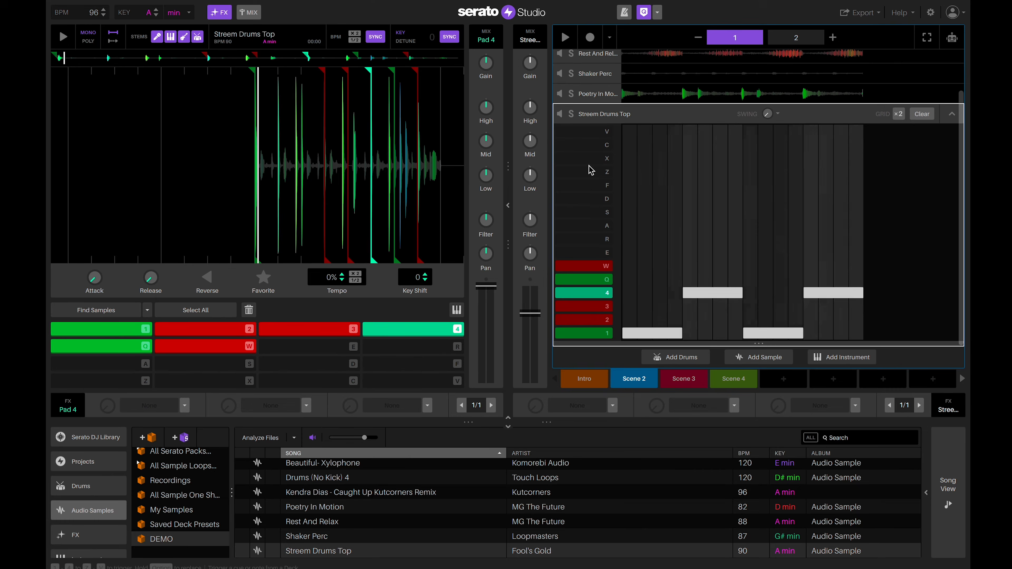
pyautogui.click(922, 115)
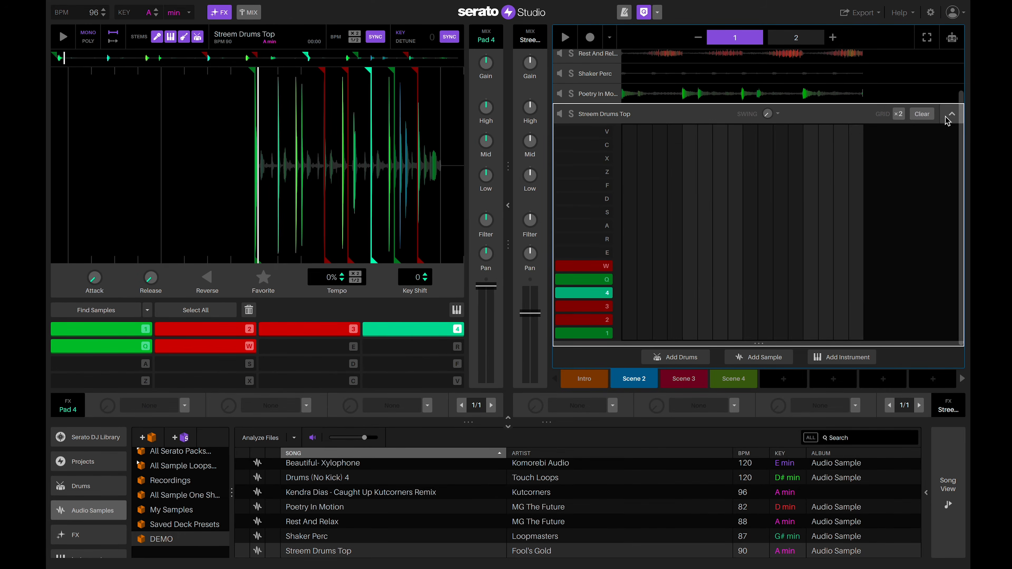
pyautogui.click(952, 114)
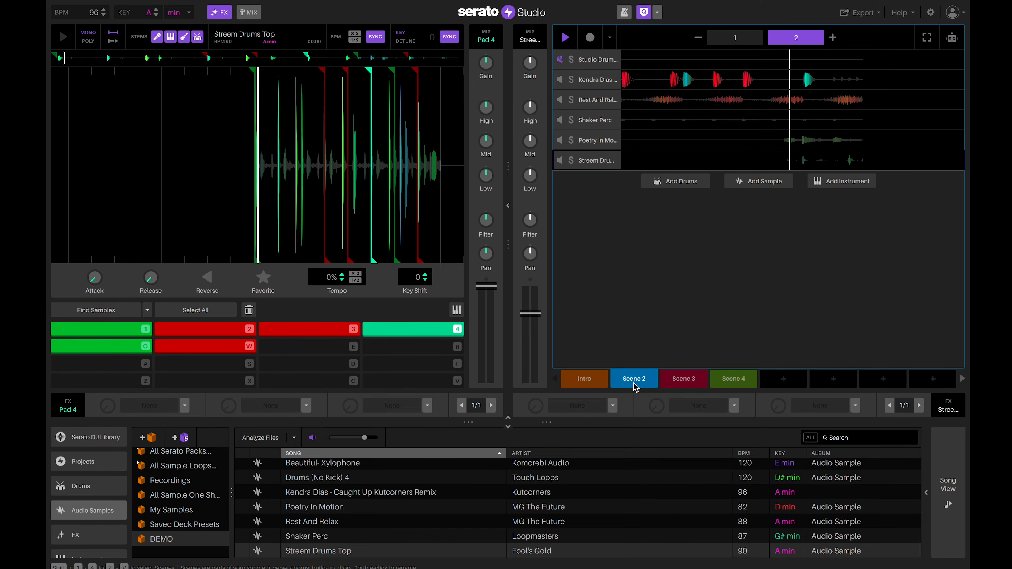
pyautogui.click(685, 380)
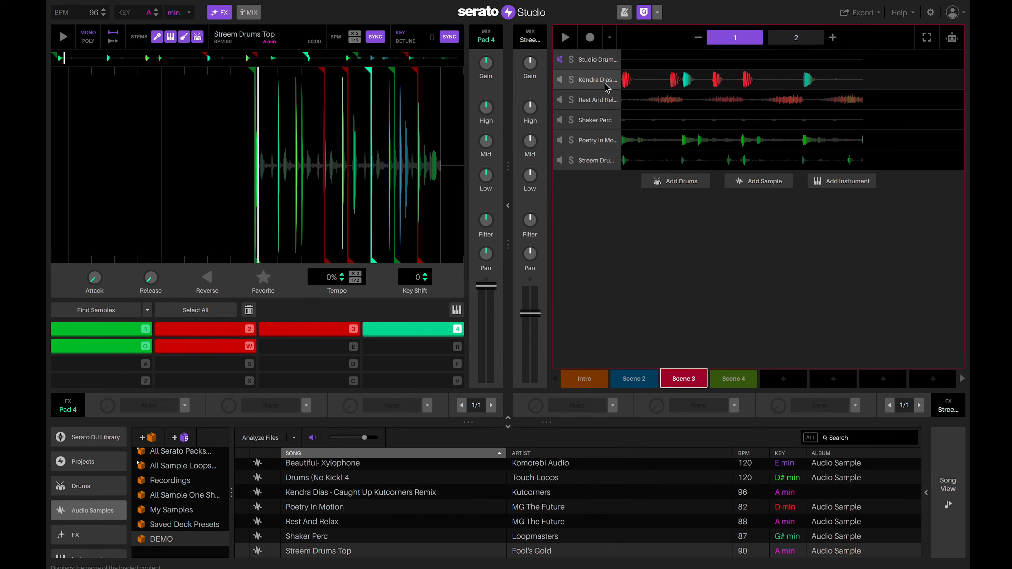
# Inspect the Kendra Dias, Rest And Relax, Shaker Perc, Poetry In Motion and Streem Drums Top patterns, then open Scene 4.
pyautogui.click(587, 84)
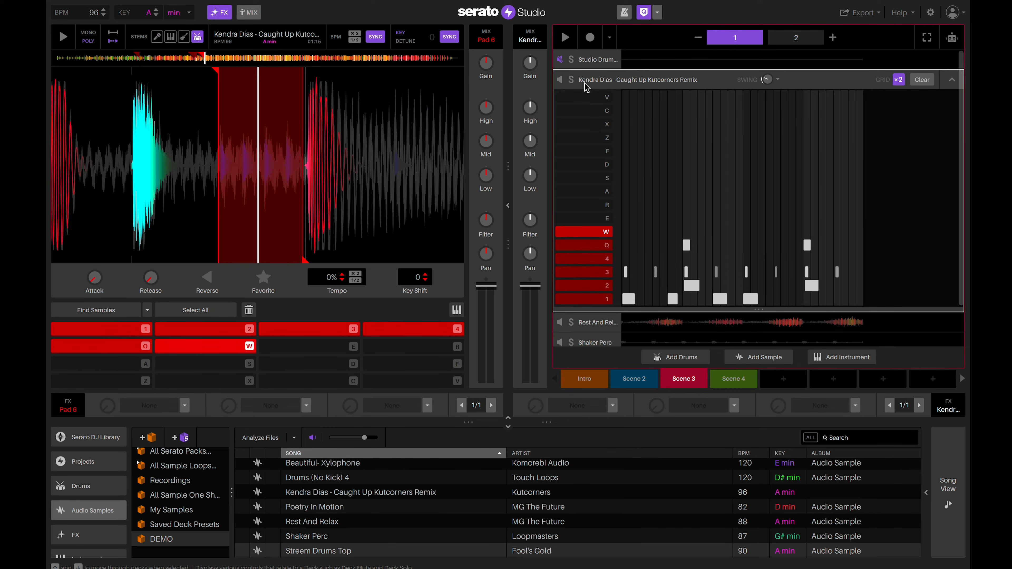
pyautogui.click(955, 81)
pyautogui.click(599, 100)
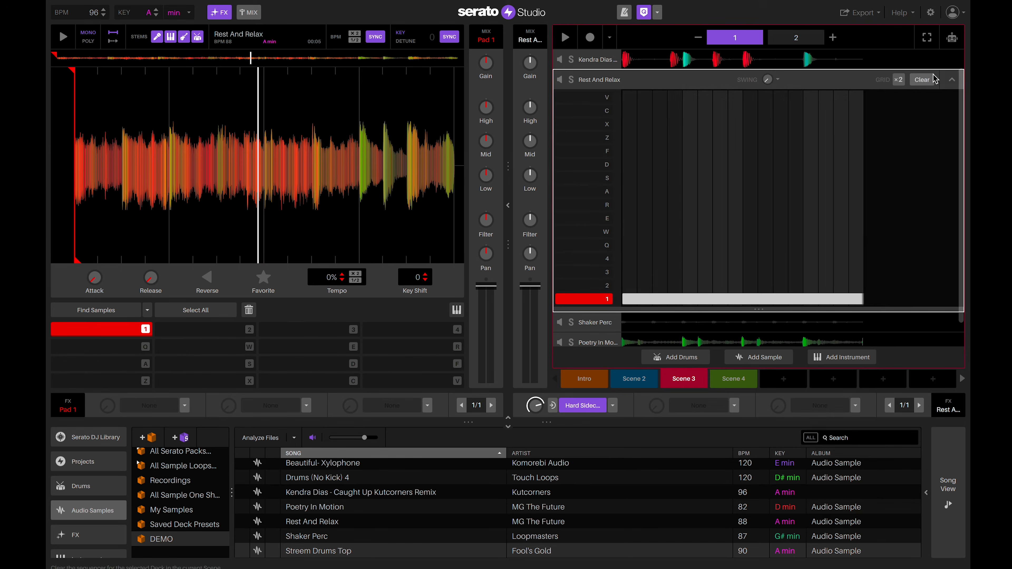
pyautogui.click(952, 81)
pyautogui.click(597, 121)
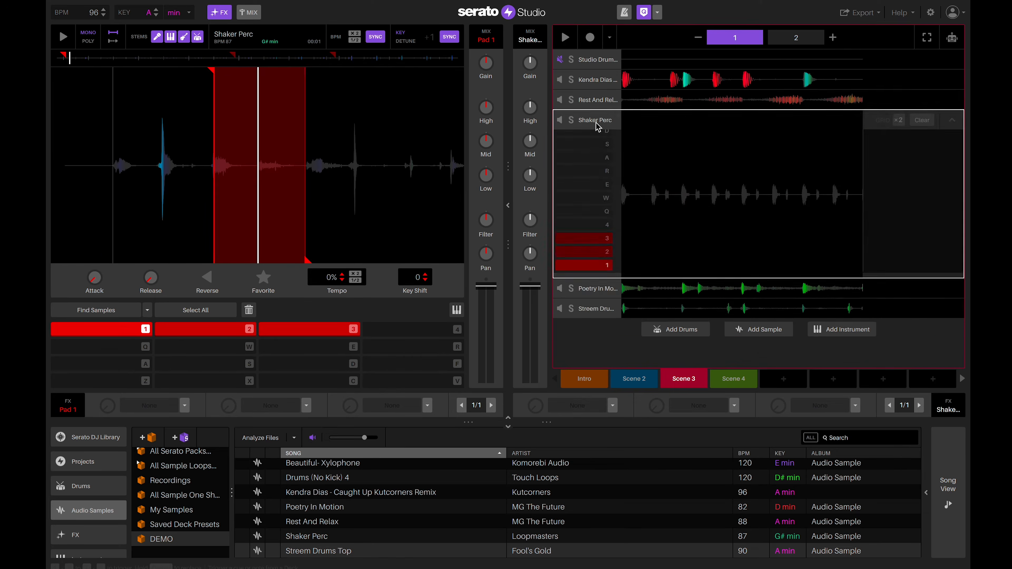
pyautogui.click(951, 81)
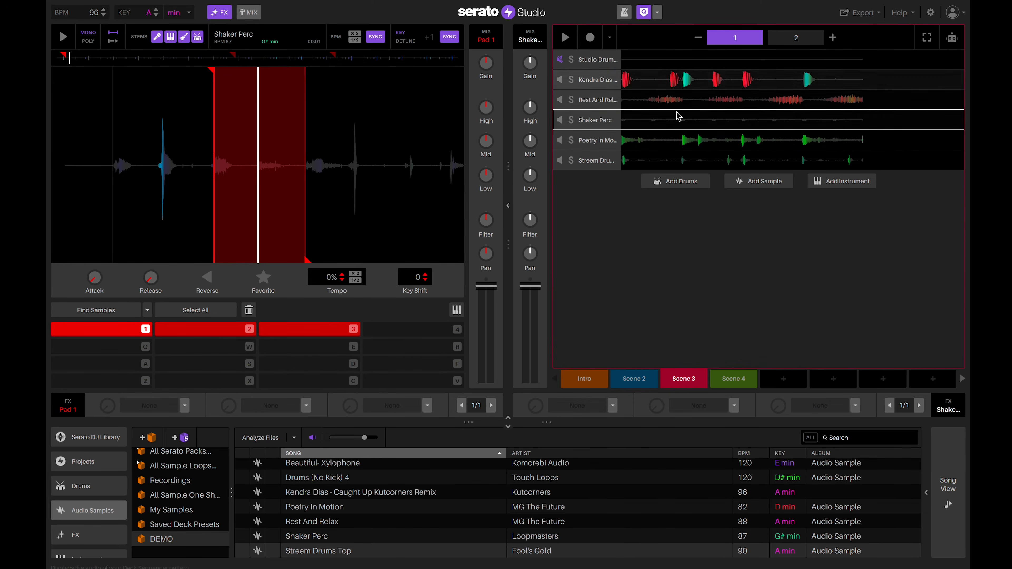
pyautogui.click(598, 143)
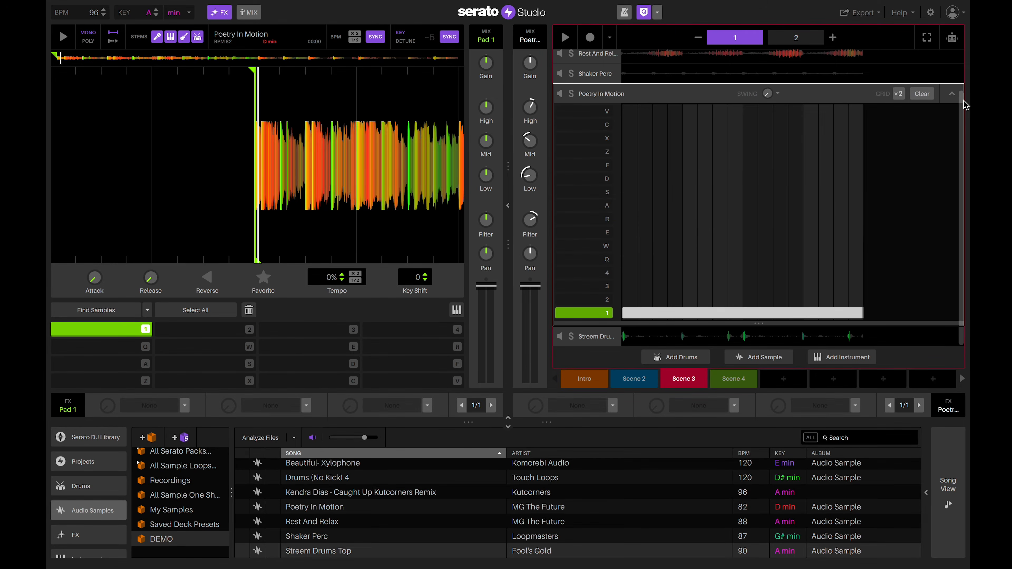
pyautogui.click(952, 94)
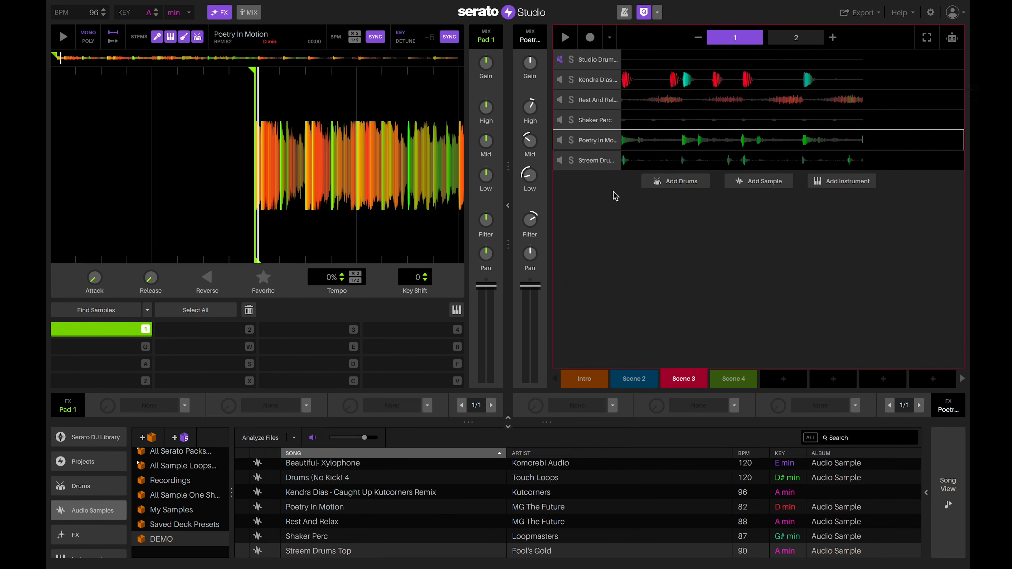
pyautogui.click(598, 164)
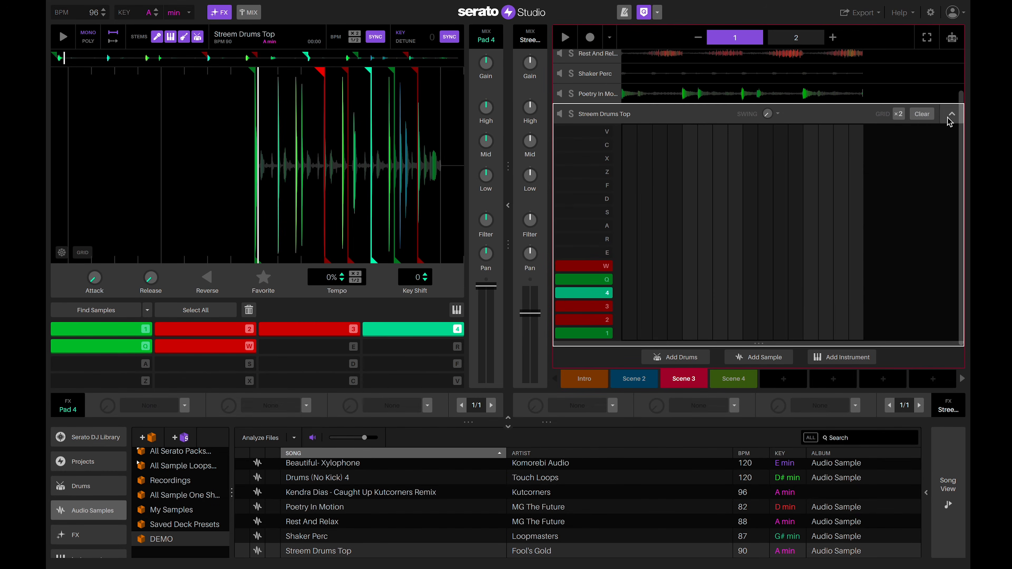
pyautogui.click(951, 116)
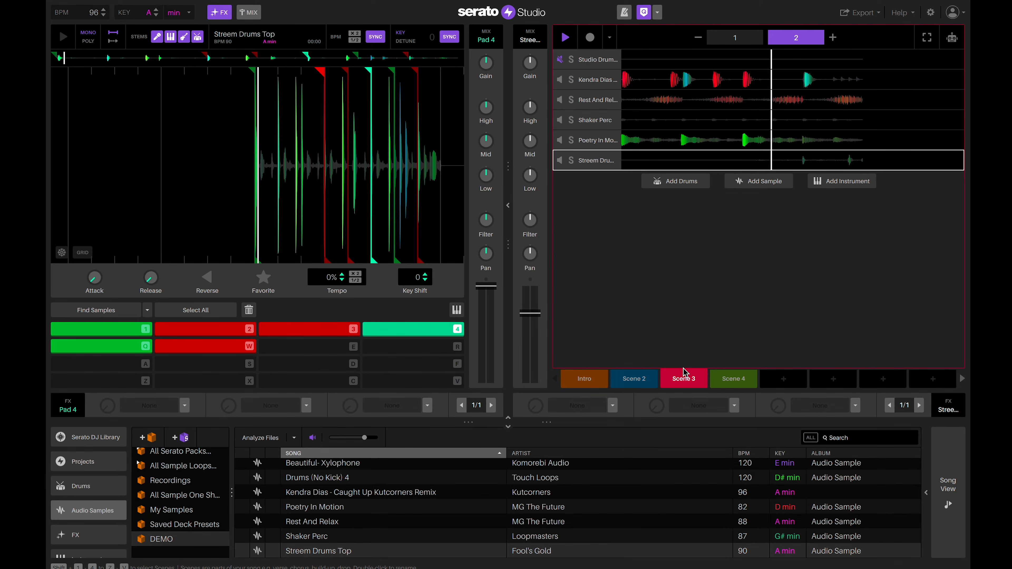
pyautogui.click(739, 380)
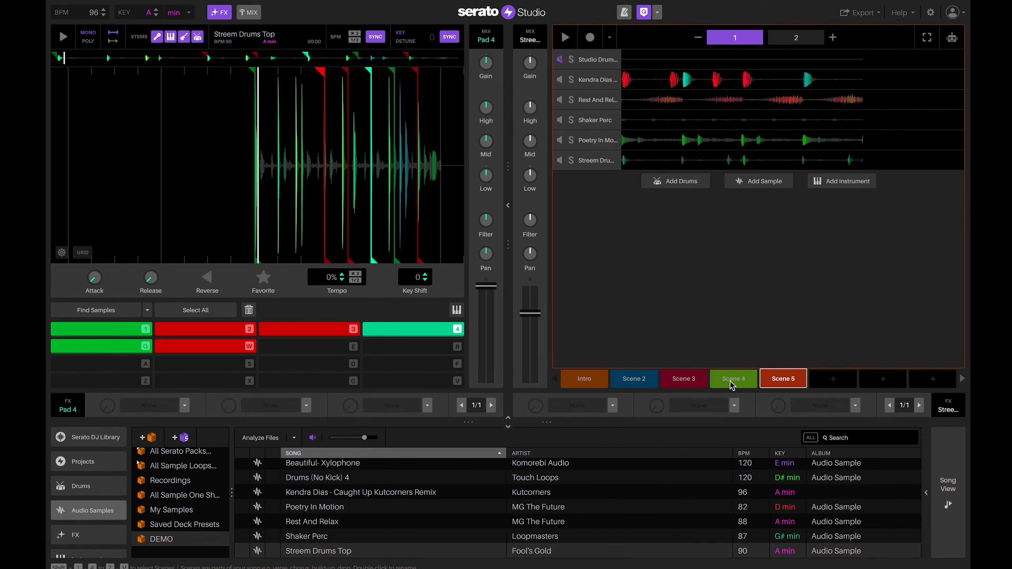
# Add 808 Head Explosion Bass from the instrument library as a new track with Glide set to Off.
pyautogui.click(299, 265)
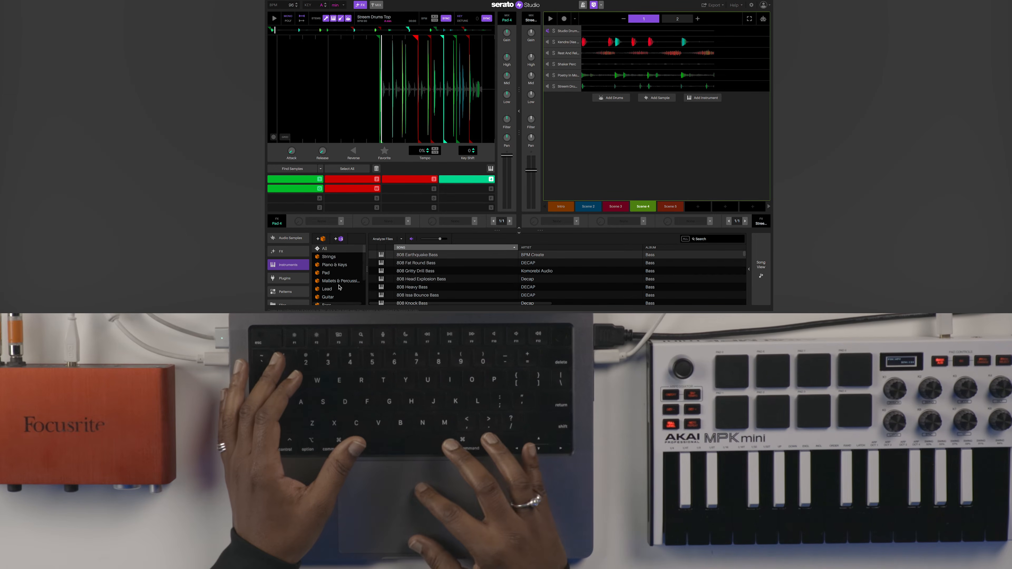
pyautogui.click(412, 279)
pyautogui.moveTo(412, 283); pyautogui.dragTo(609, 191)
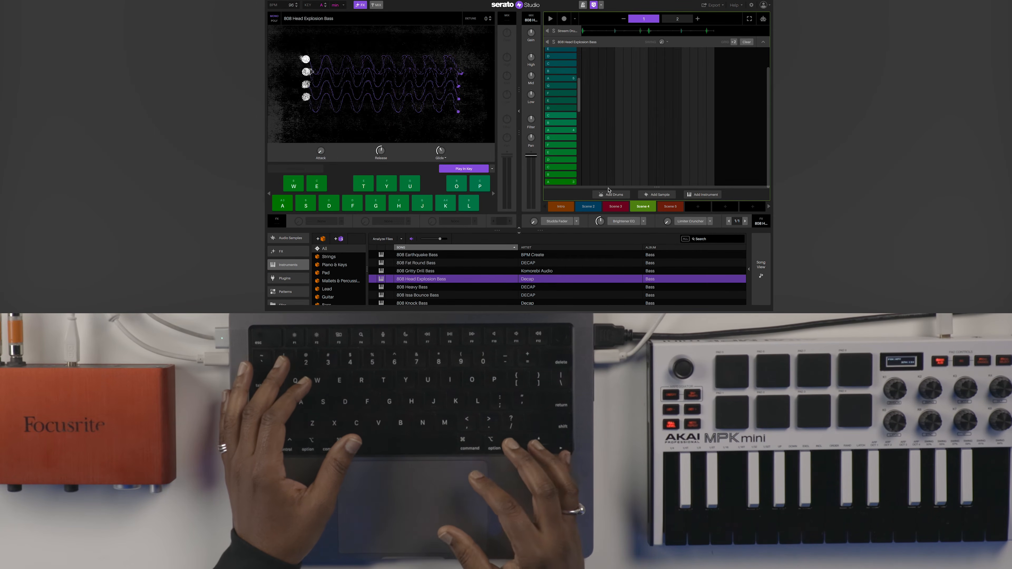
pyautogui.doubleClick(439, 152)
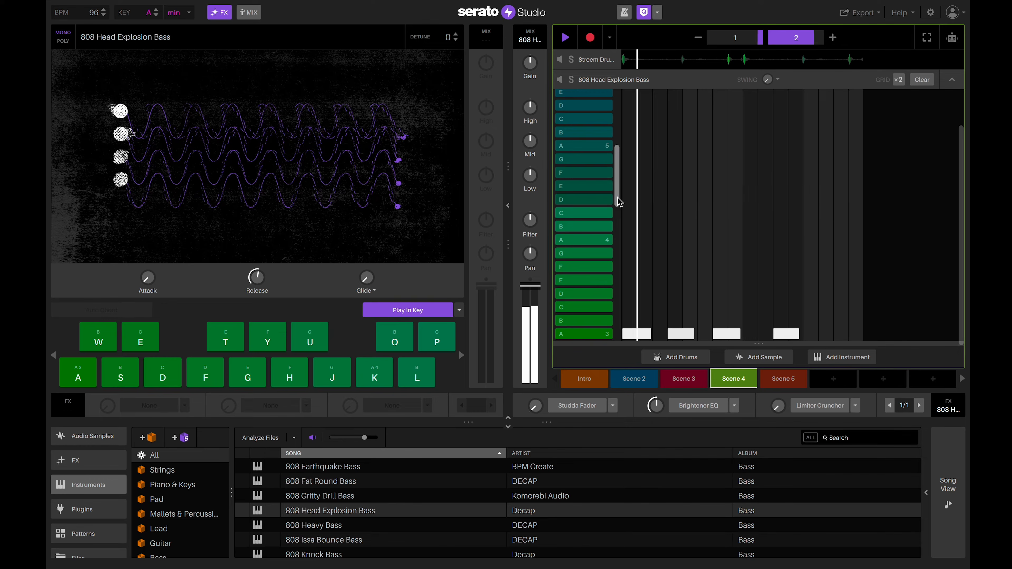
pyautogui.scroll(-2, 619, 219)
pyautogui.moveTo(618, 221); pyautogui.dragTo(622, 236)
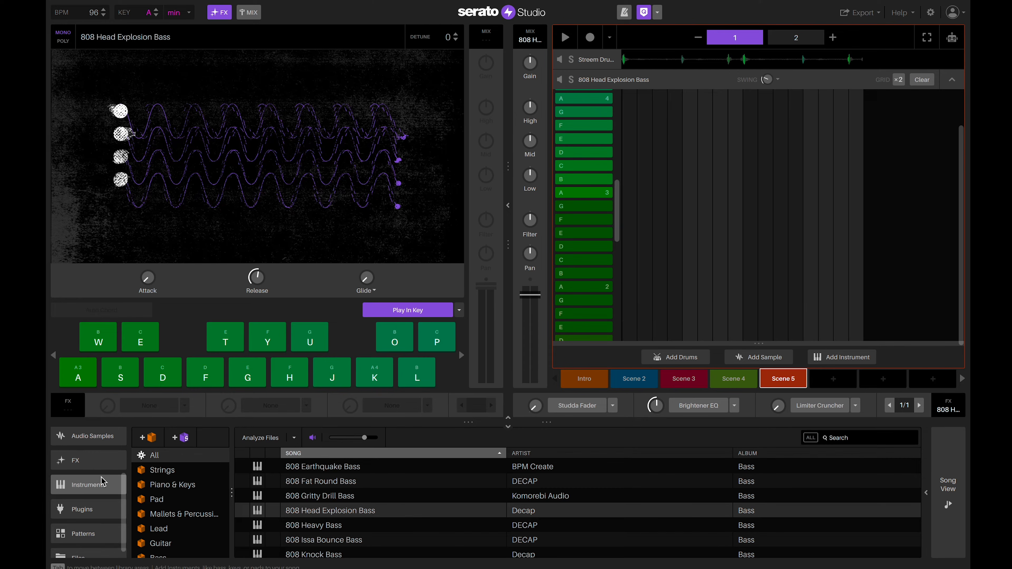
# Add the Beautiful- Xylophone sample from the DEMO crate as a new sequencer track.
pyautogui.scroll(2, 103, 484)
pyautogui.click(87, 470)
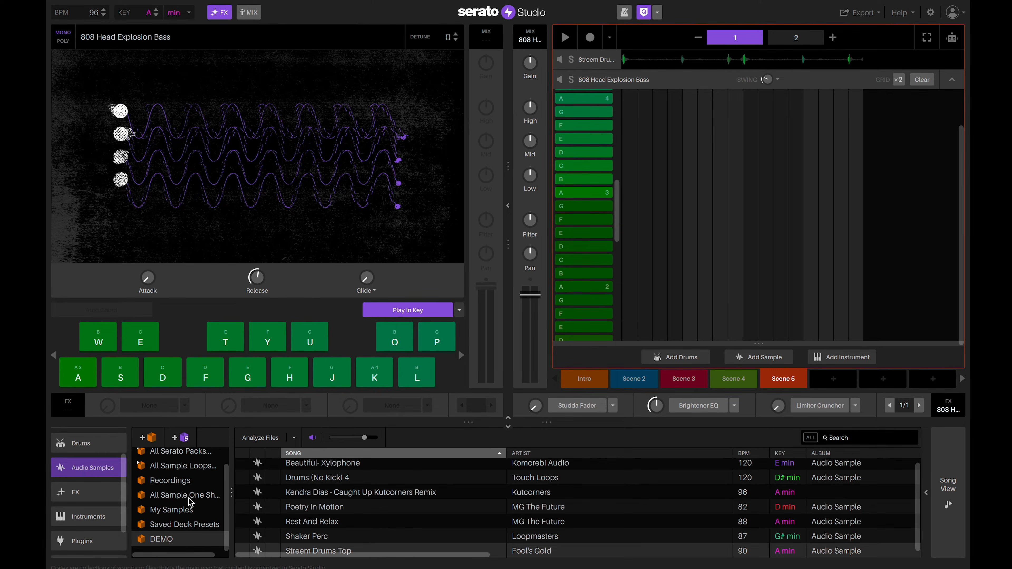
pyautogui.click(185, 542)
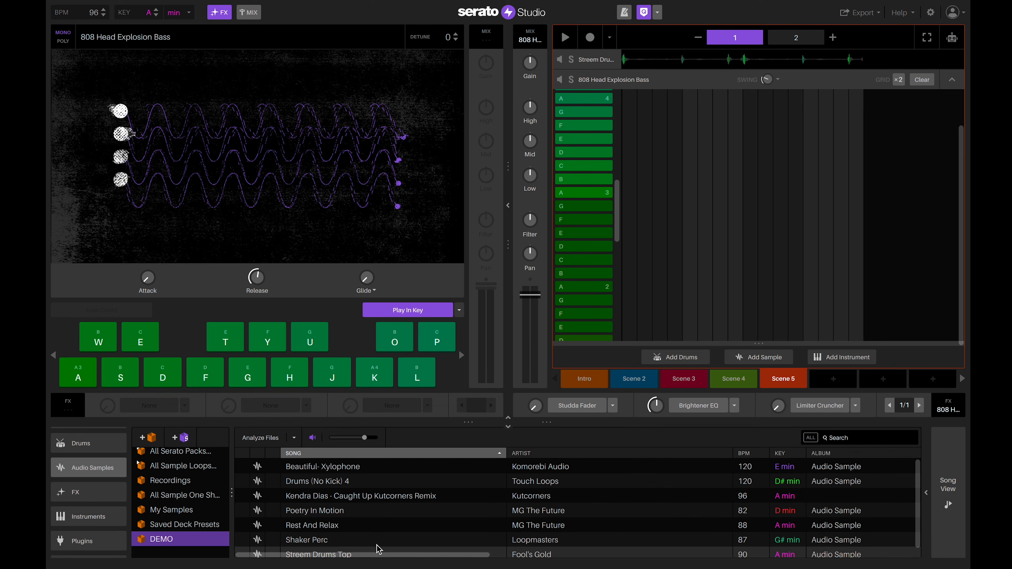
pyautogui.click(358, 473)
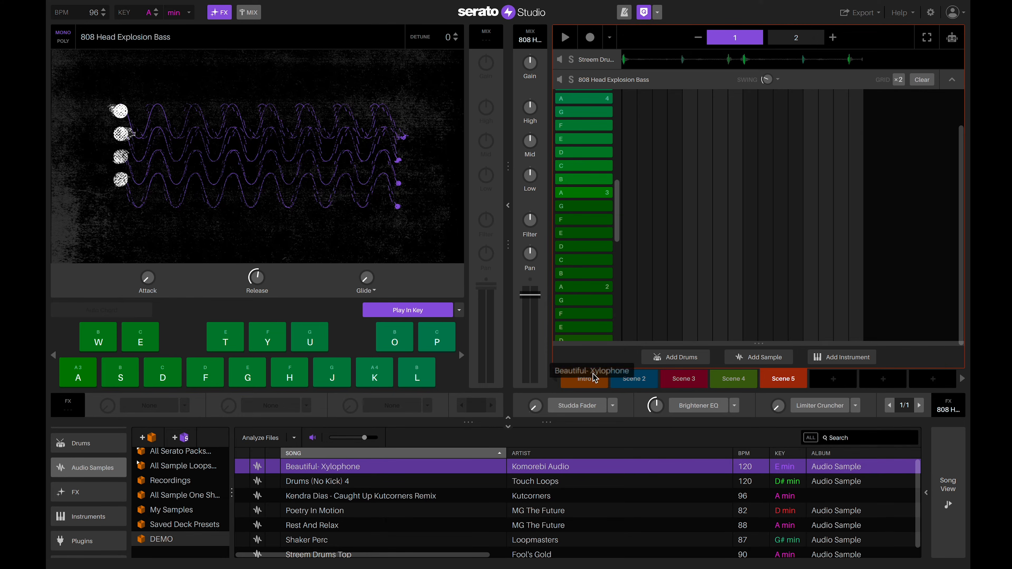
pyautogui.moveTo(628, 366); pyautogui.dragTo(629, 367)
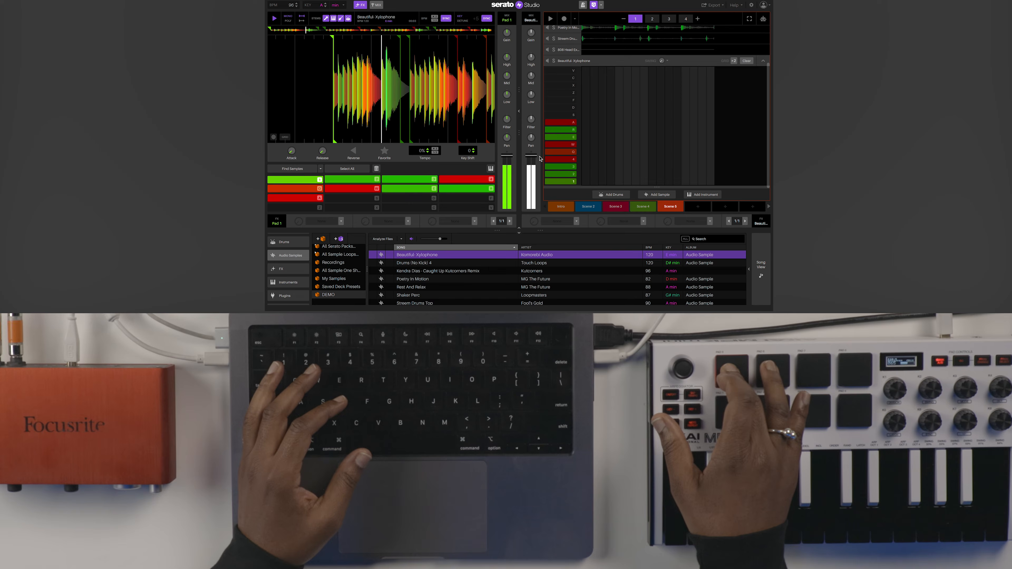
# Draw a roughly six-step pad 1 note at the start of each of bars 1–4.
pyautogui.click(585, 181)
pyautogui.moveTo(588, 182); pyautogui.dragTo(631, 182)
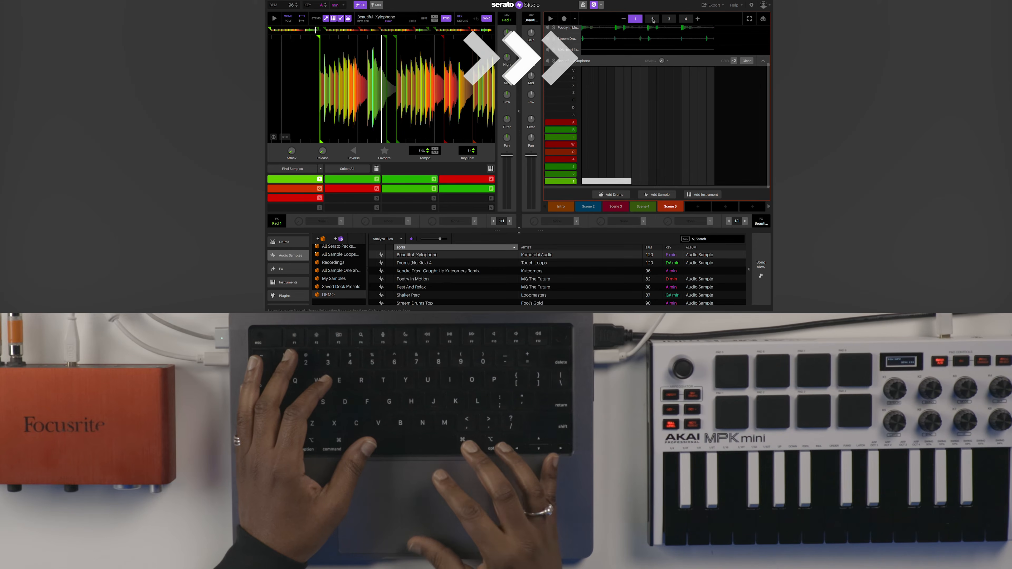
pyautogui.click(651, 19)
pyautogui.click(586, 182)
pyautogui.click(592, 182)
pyautogui.moveTo(592, 181); pyautogui.dragTo(679, 182)
pyautogui.click(669, 19)
pyautogui.click(586, 182)
pyautogui.click(686, 19)
pyautogui.click(587, 181)
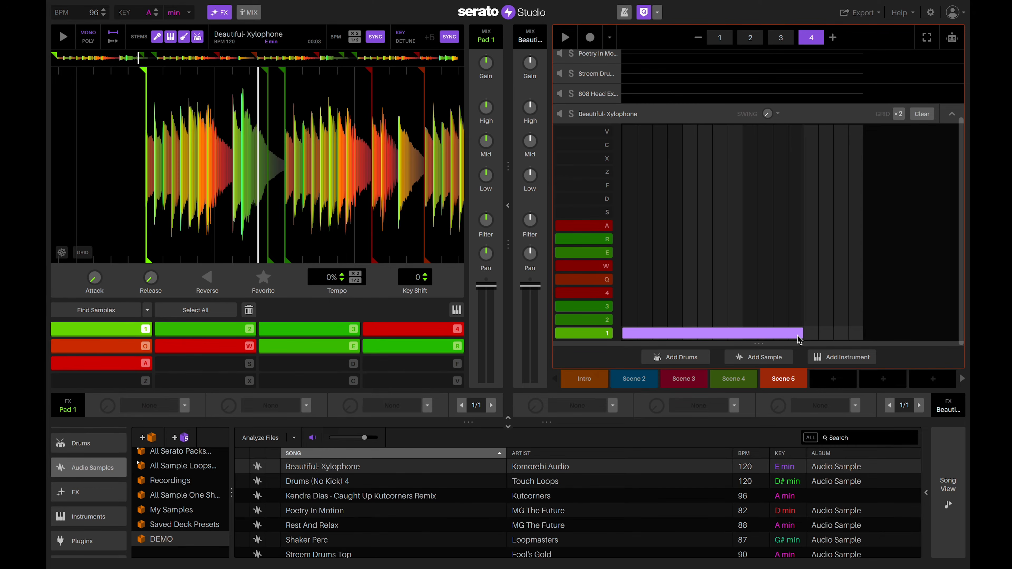
# Play the pattern to hear the xylophone and turn deck 2's volume down slightly.
pyautogui.press('space')
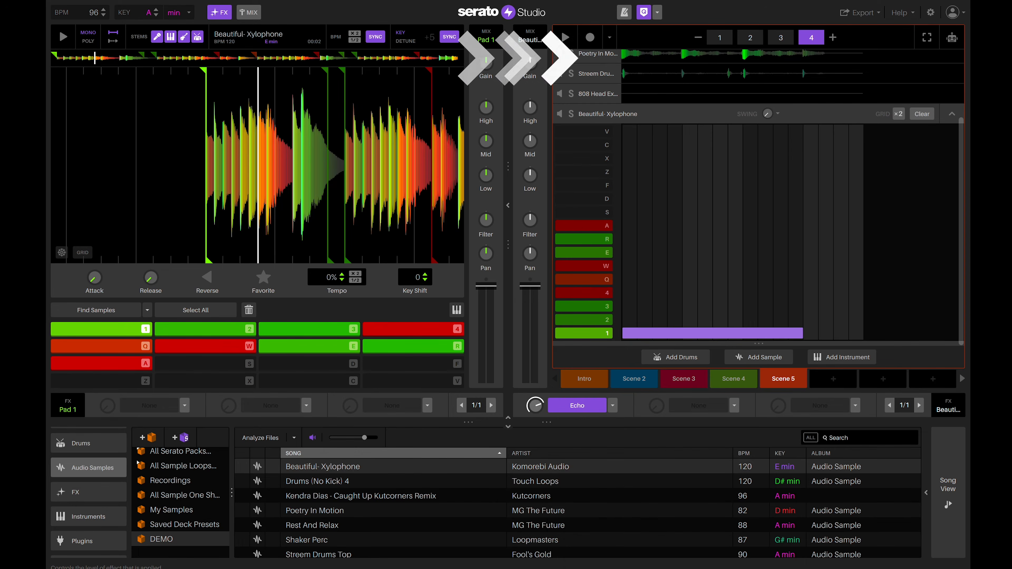
pyautogui.press('space')
pyautogui.moveTo(530, 286); pyautogui.dragTo(530, 295)
pyautogui.scroll(3, 619, 181)
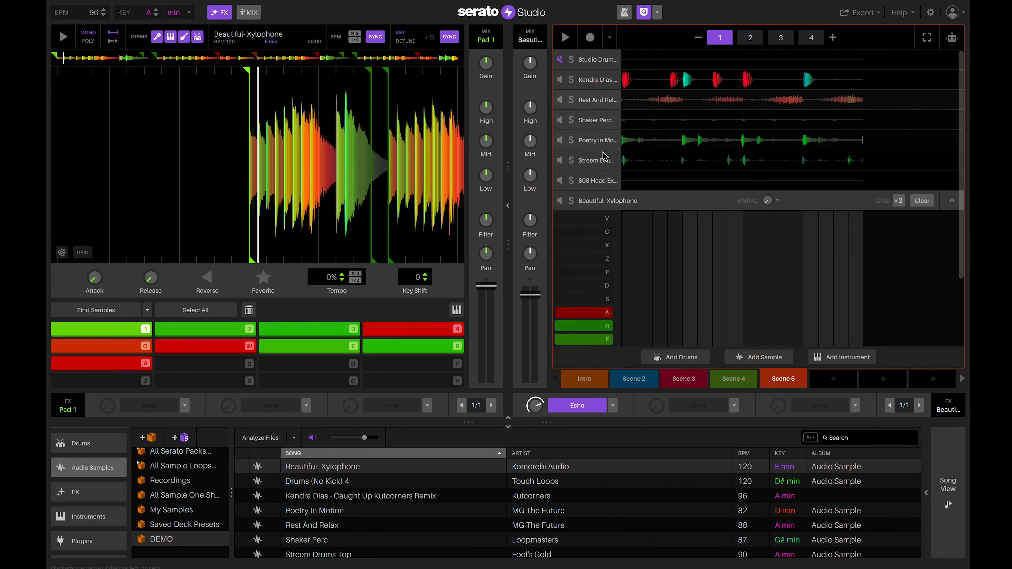
# Select the Poetry In Motion track and view its bars 1, 2 and 4.
pyautogui.click(596, 141)
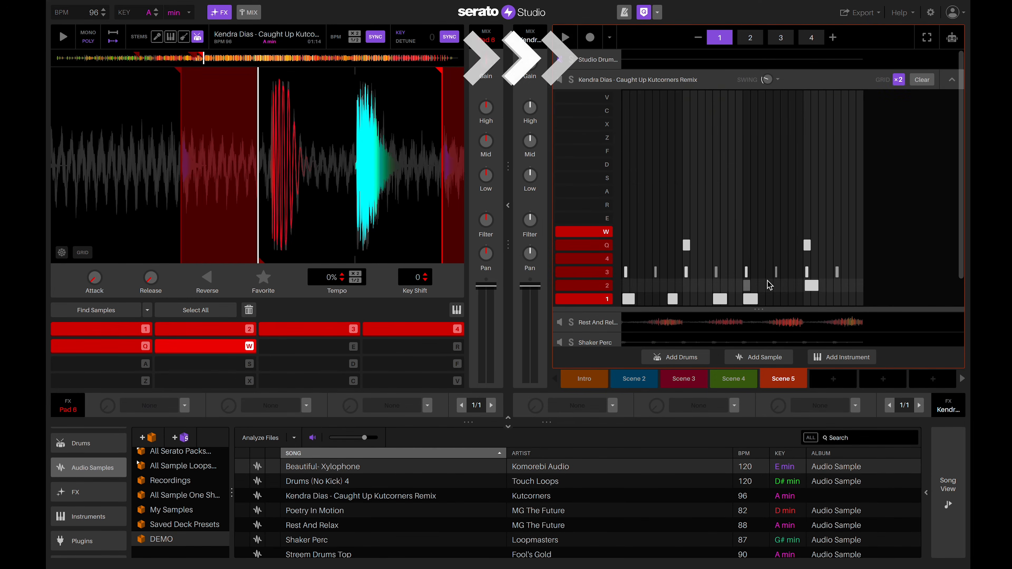
pyautogui.click(750, 38)
pyautogui.click(781, 38)
pyautogui.click(811, 38)
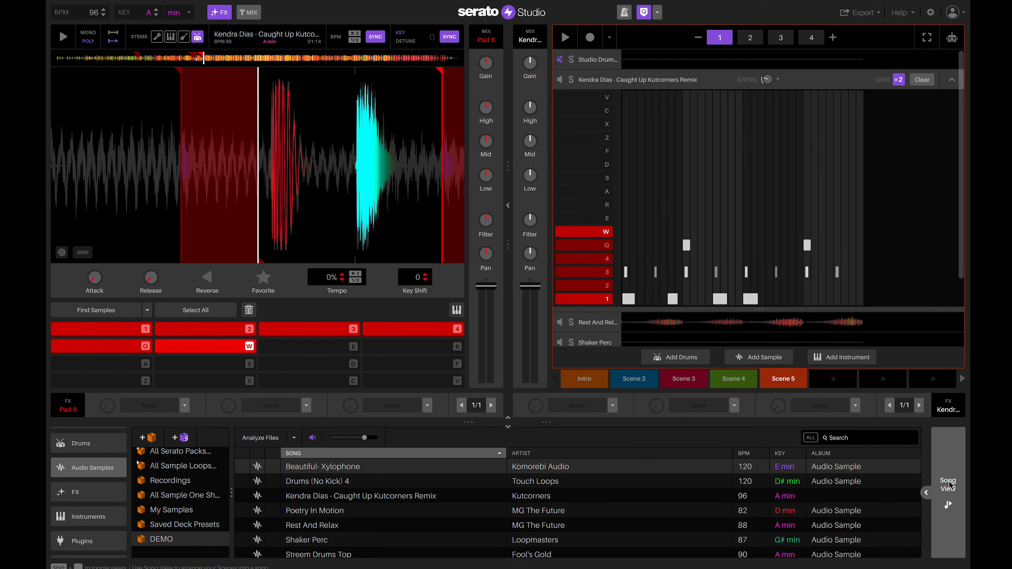
# In Song View, place two Scene 2 blocks and Scene 3 at 0:30 on the Scenes lane.
pyautogui.click(945, 486)
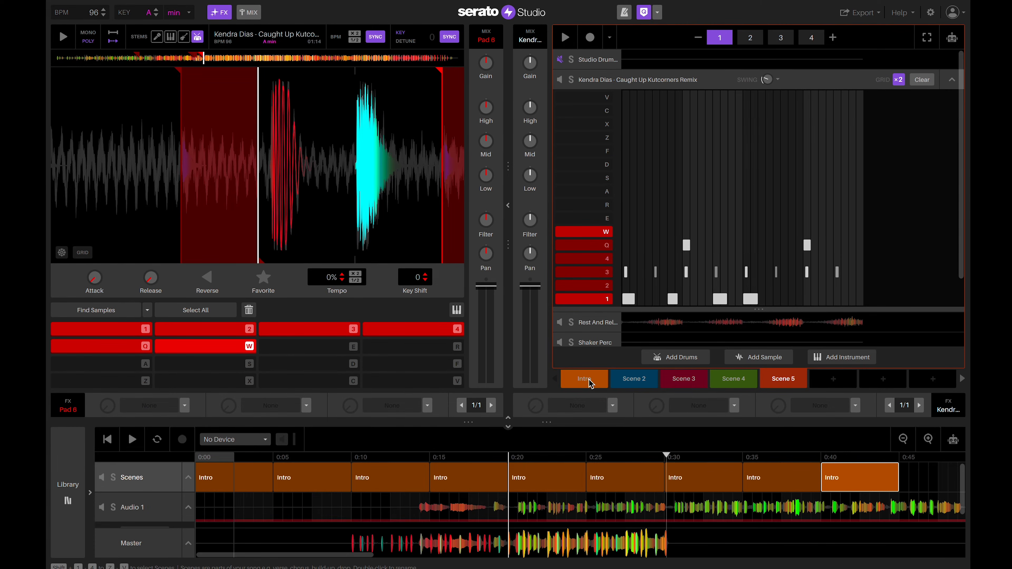
pyautogui.moveTo(634, 378); pyautogui.dragTo(534, 478)
pyautogui.moveTo(634, 379); pyautogui.dragTo(616, 478)
pyautogui.moveTo(685, 379); pyautogui.dragTo(772, 479)
# Continue the arrangement with Scene 4, Intro and Scene 5 blocks along the Scenes lane.
pyautogui.hscroll(9, 834, 491)
pyautogui.moveTo(734, 379); pyautogui.dragTo(724, 478)
pyautogui.hscroll(3, 678, 490)
pyautogui.moveTo(592, 379); pyautogui.dragTo(801, 478)
pyautogui.hscroll(4, 801, 486)
pyautogui.moveTo(784, 381); pyautogui.dragTo(738, 479)
pyautogui.hscroll(5, 757, 502)
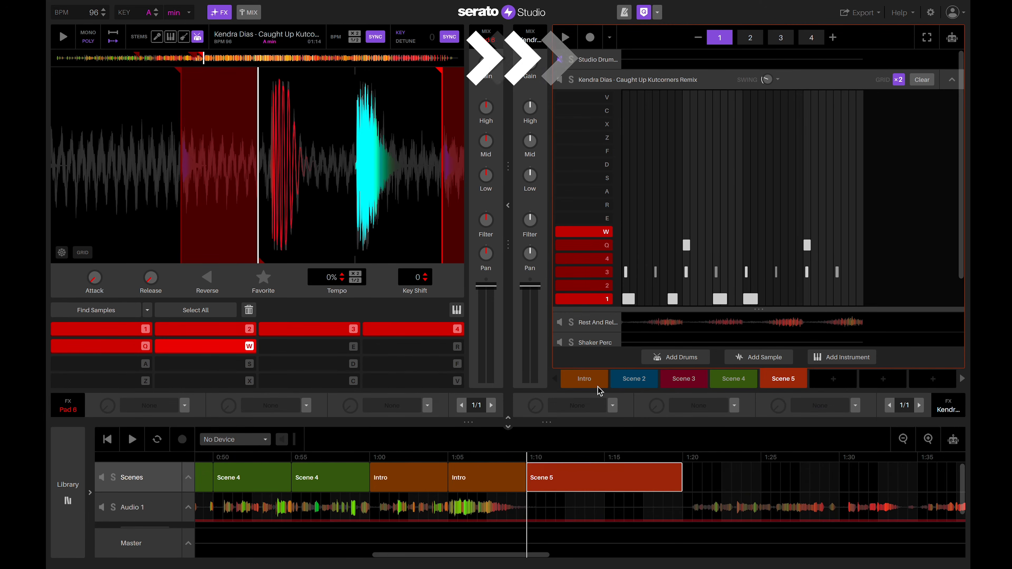
pyautogui.moveTo(597, 383); pyautogui.dragTo(705, 479)
pyautogui.moveTo(589, 379); pyautogui.dragTo(793, 479)
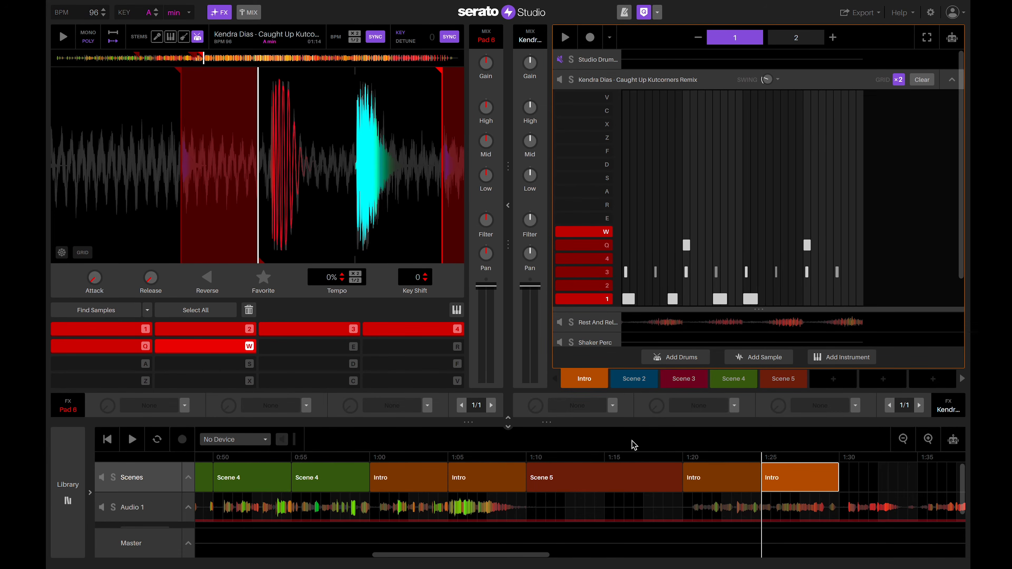
# Open the remix audio clip in the editor, enlarge the timeline, and return to the song start.
pyautogui.click(245, 510)
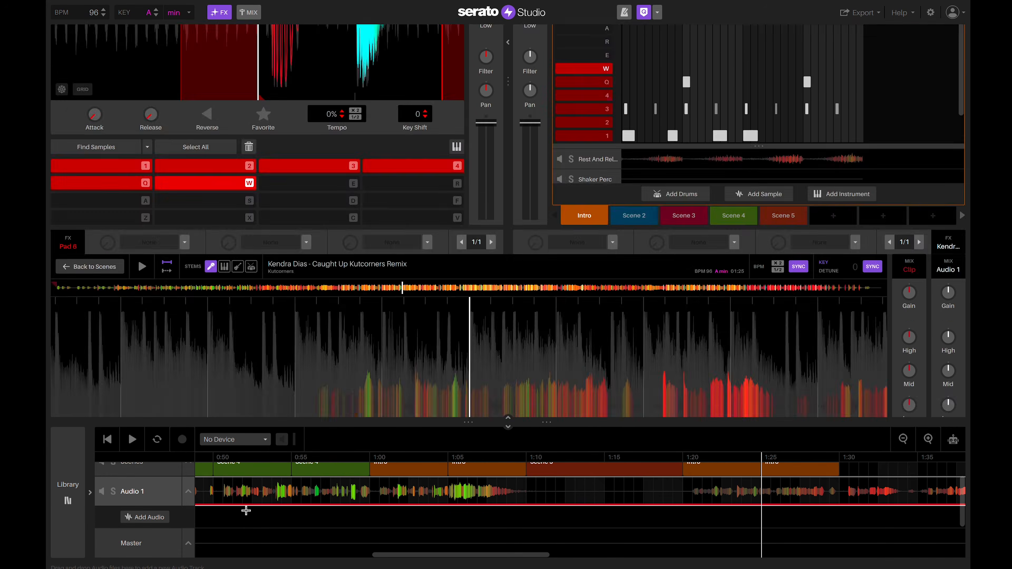
pyautogui.scroll(1, 284, 479)
pyautogui.hscroll(-7, 284, 479)
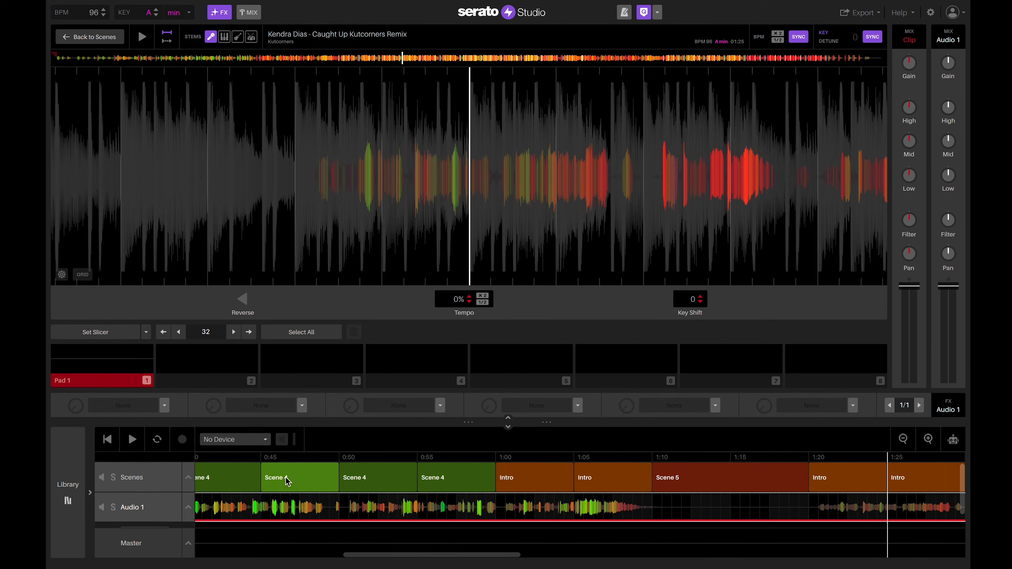
pyautogui.moveTo(544, 423); pyautogui.dragTo(546, 334)
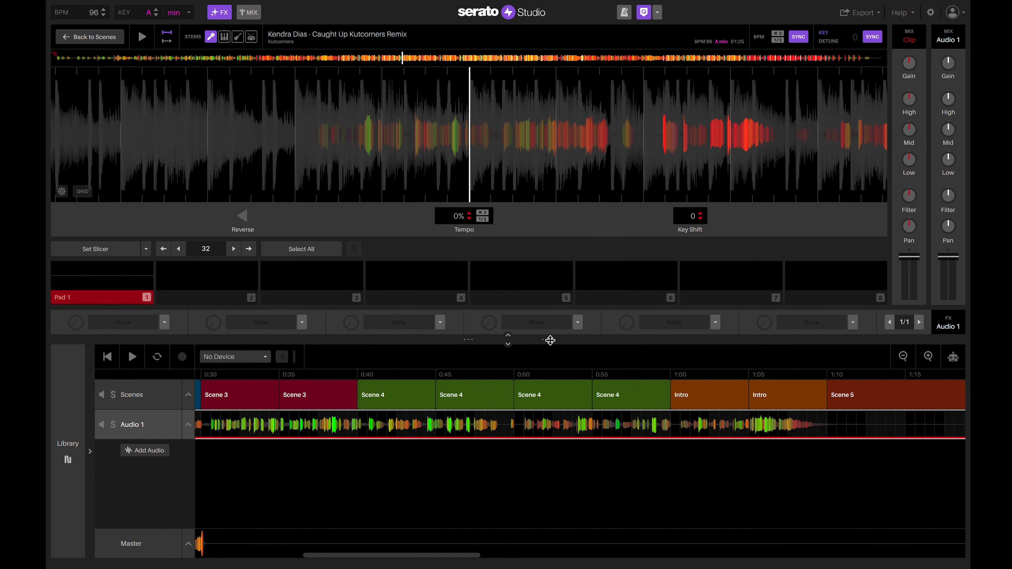
pyautogui.hscroll(-10, 504, 426)
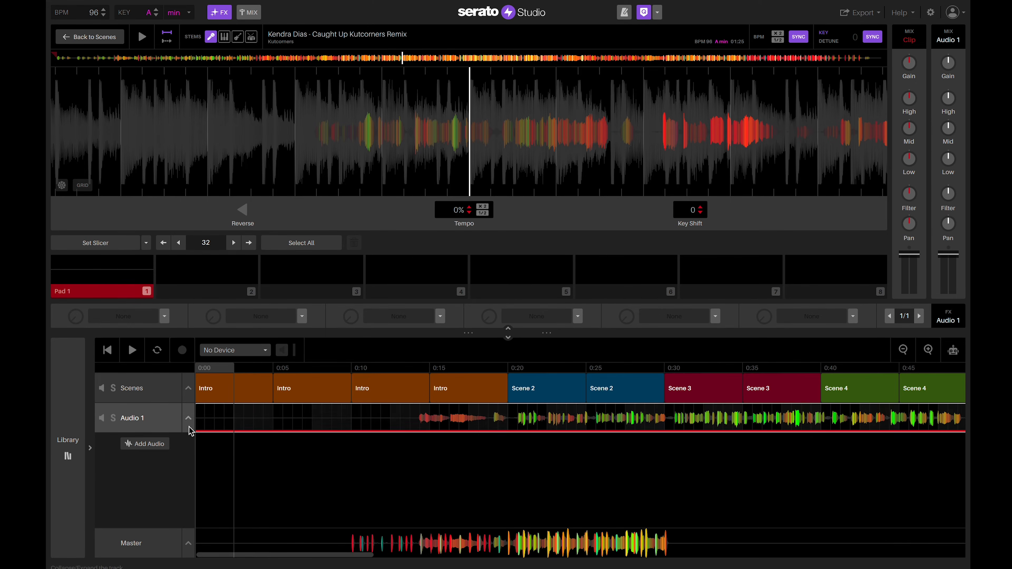
pyautogui.click(109, 350)
pyautogui.click(132, 351)
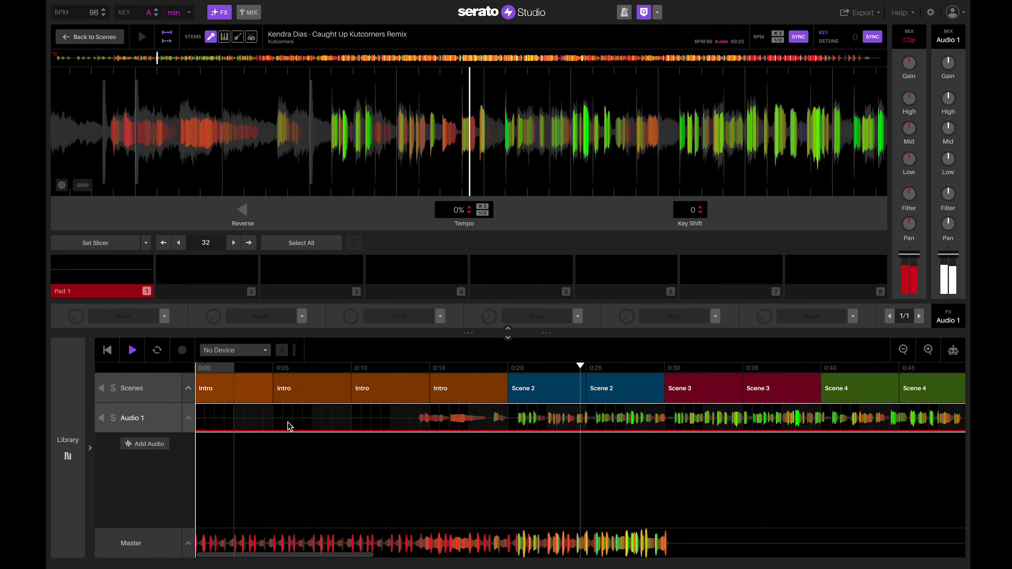
pyautogui.hscroll(3, 486, 455)
pyautogui.hscroll(7, 485, 455)
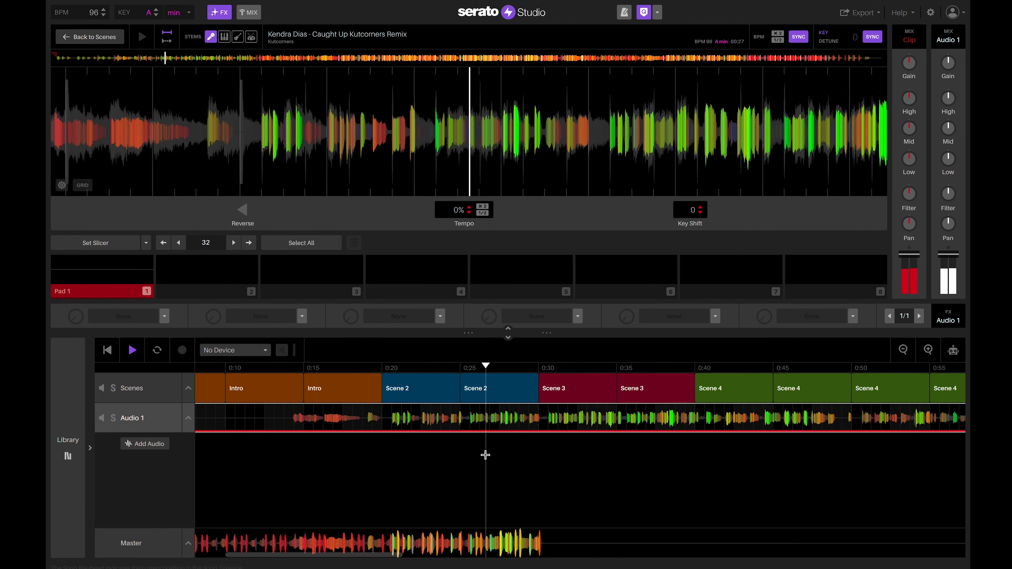
pyautogui.hscroll(1, 485, 455)
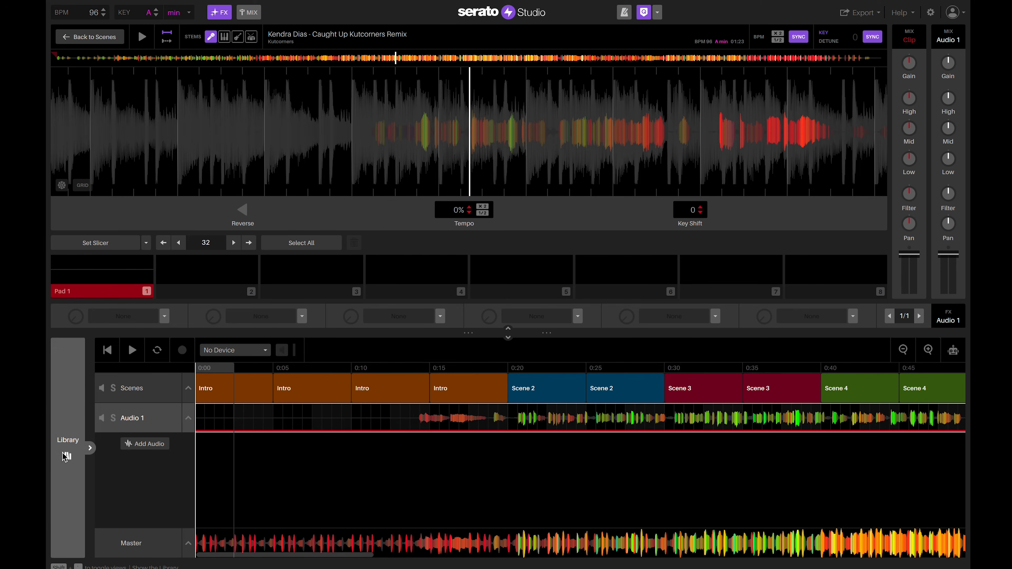
# Drop the Caught Up remix from the DEMO crate into the arrangement as a new audio track.
pyautogui.click(66, 456)
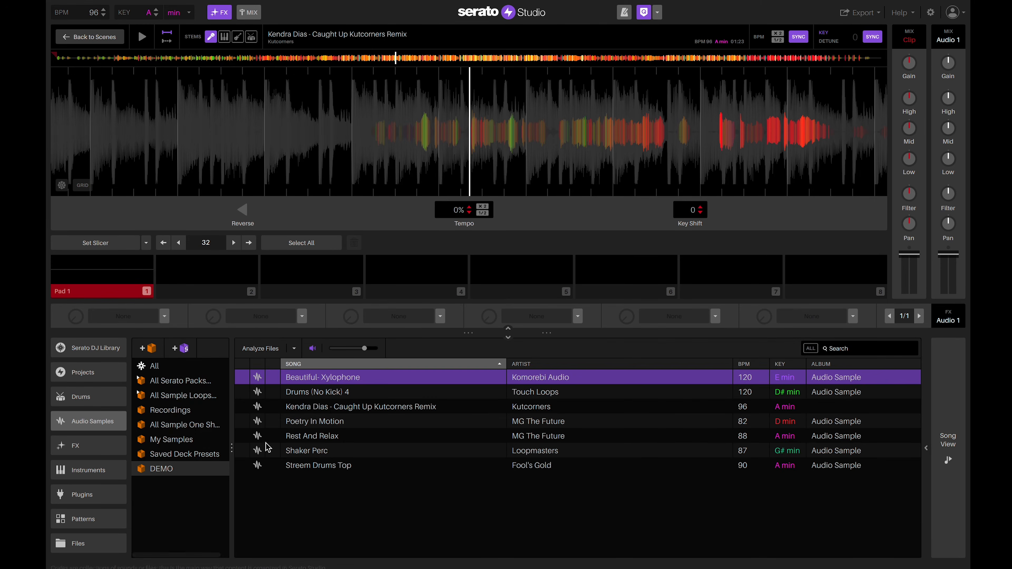
pyautogui.click(159, 469)
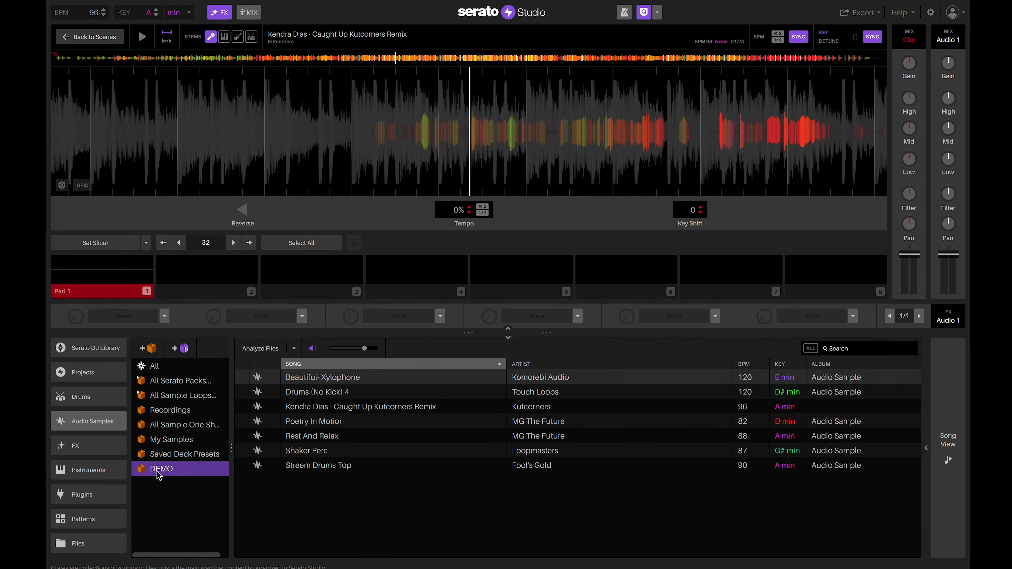
pyautogui.click(311, 407)
pyautogui.moveTo(310, 413); pyautogui.dragTo(393, 408)
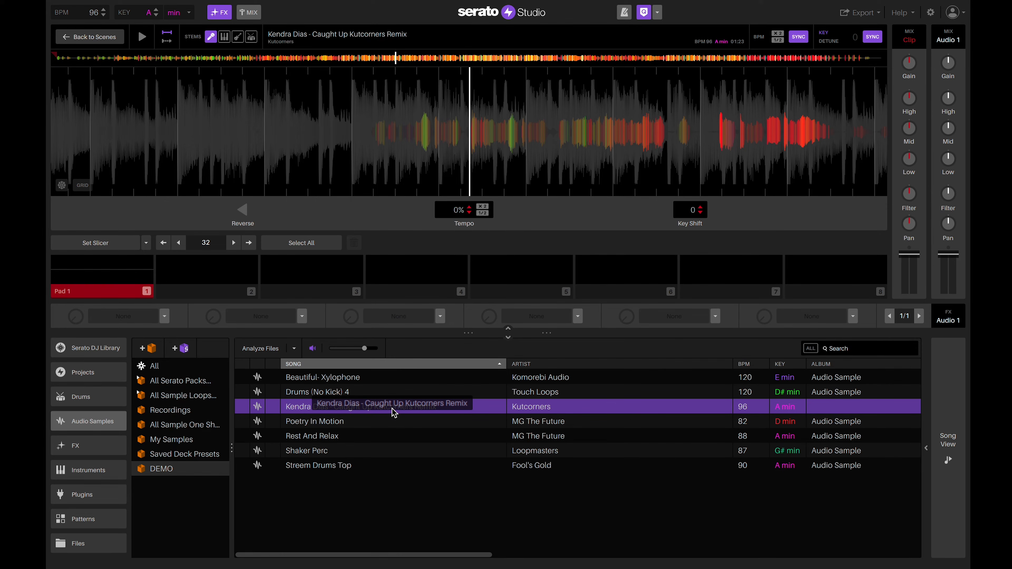
pyautogui.moveTo(392, 409); pyautogui.dragTo(330, 475)
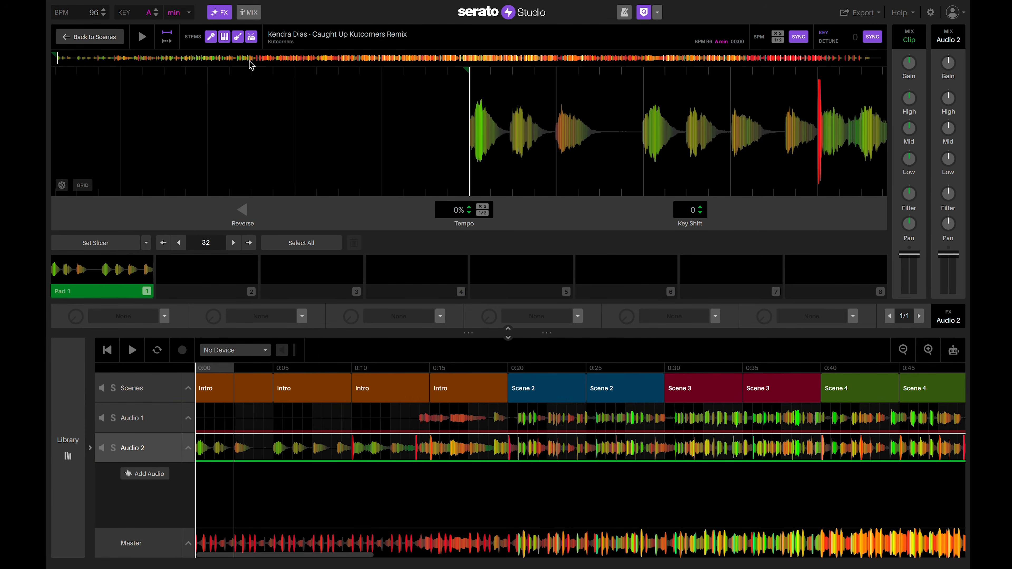
# Remove the Drums and Melody stems from Audio 2 and play from 0:20.
pyautogui.click(251, 40)
pyautogui.click(225, 38)
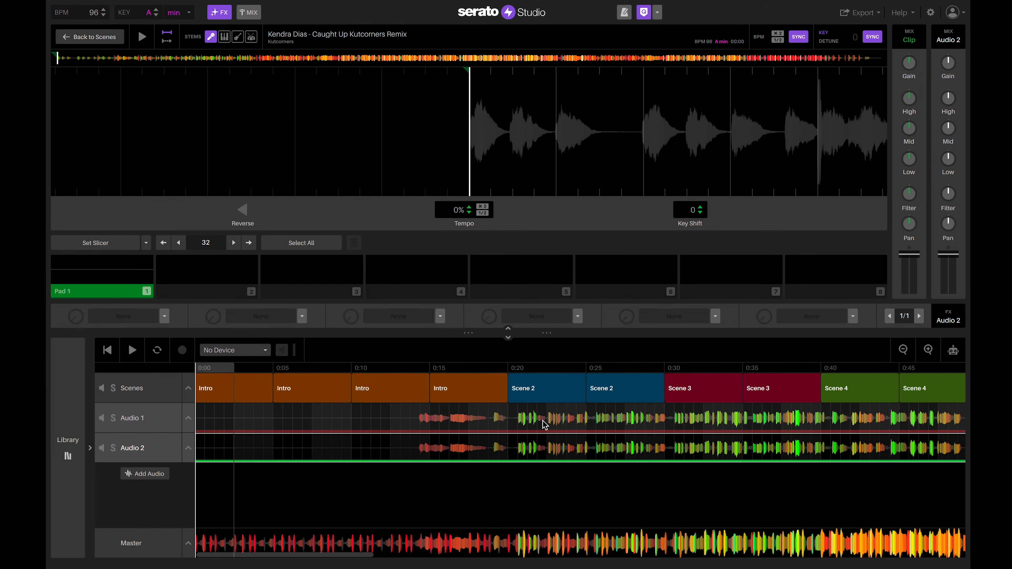
pyautogui.click(558, 449)
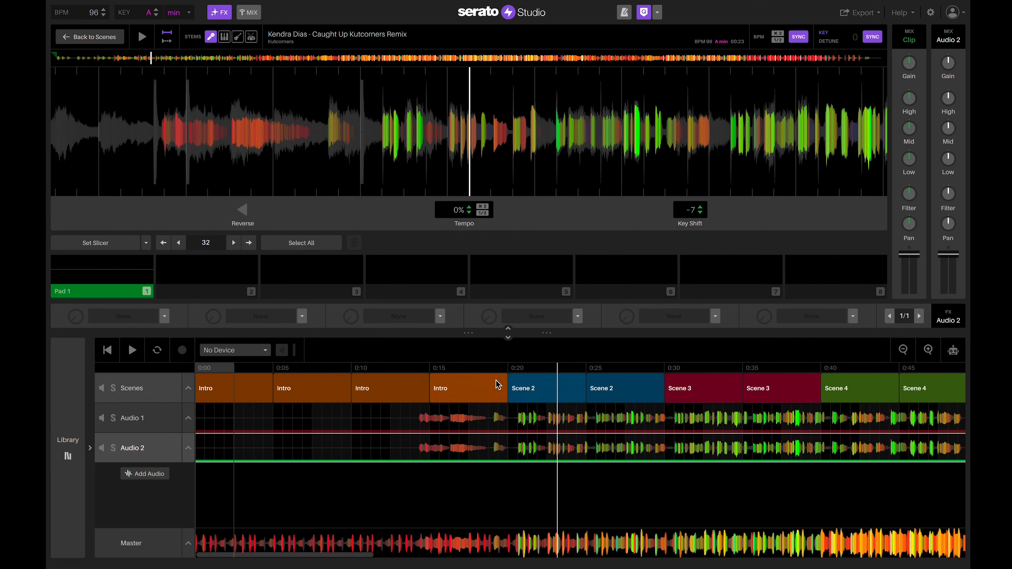
pyautogui.click(509, 368)
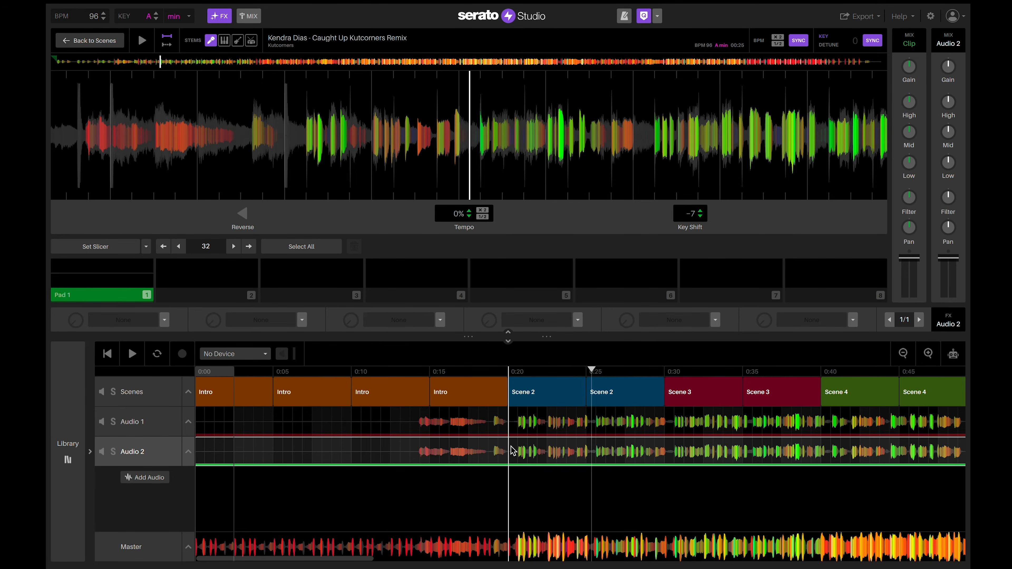
# Split the Audio 2 remix at 0:20 and delete the first 20 seconds.
pyautogui.click(512, 448)
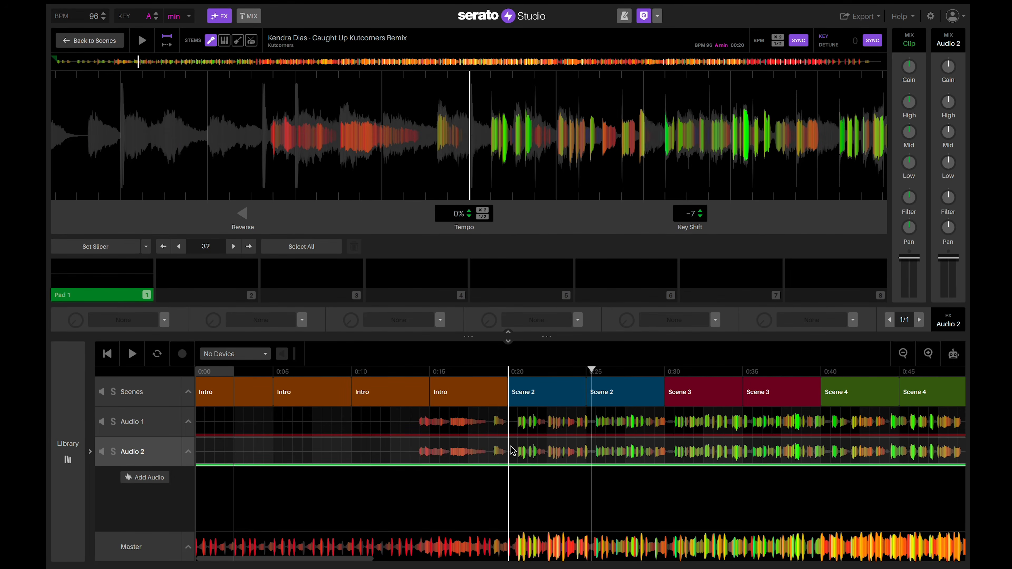
pyautogui.rightClick(511, 447)
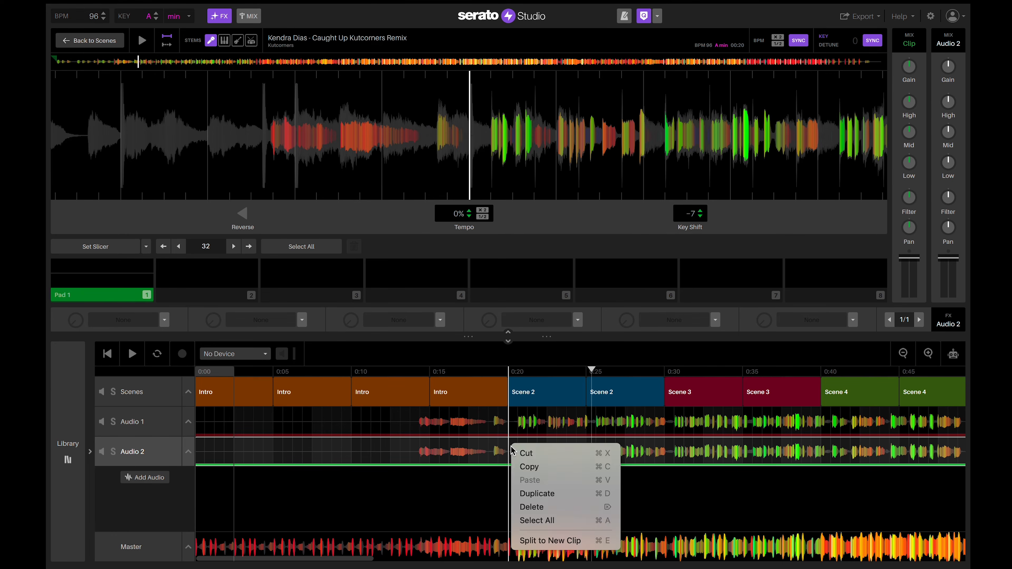
pyautogui.click(526, 541)
pyautogui.click(457, 455)
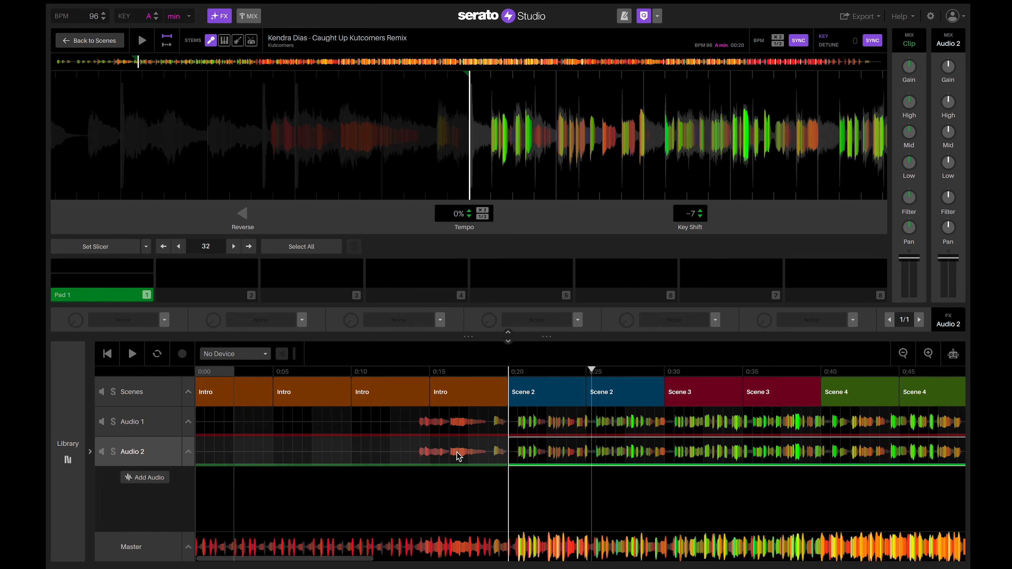
pyautogui.press('Delete')
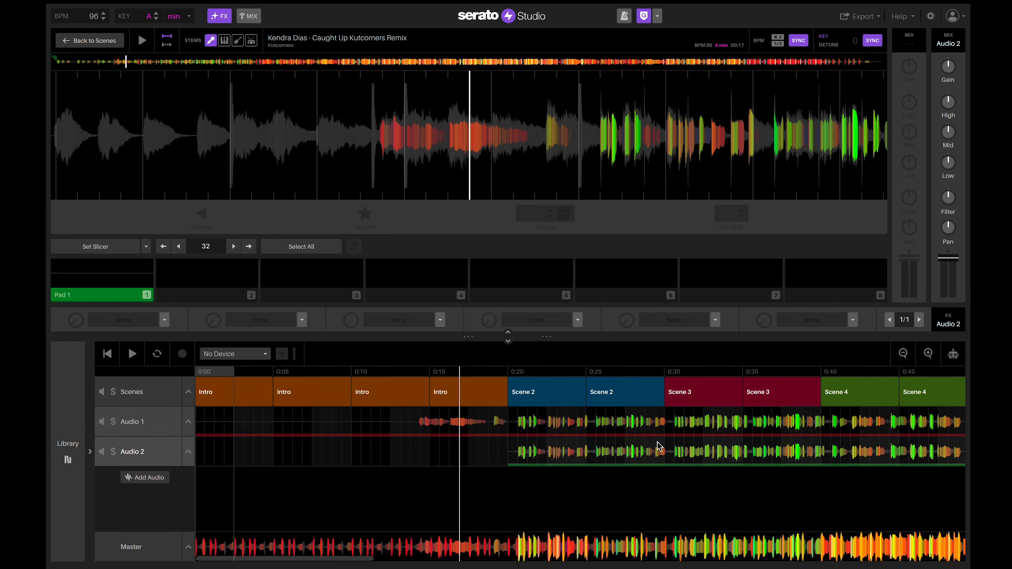
# Split the clip at 0:25 and 0:30 and delete the piece between them.
pyautogui.click(597, 454)
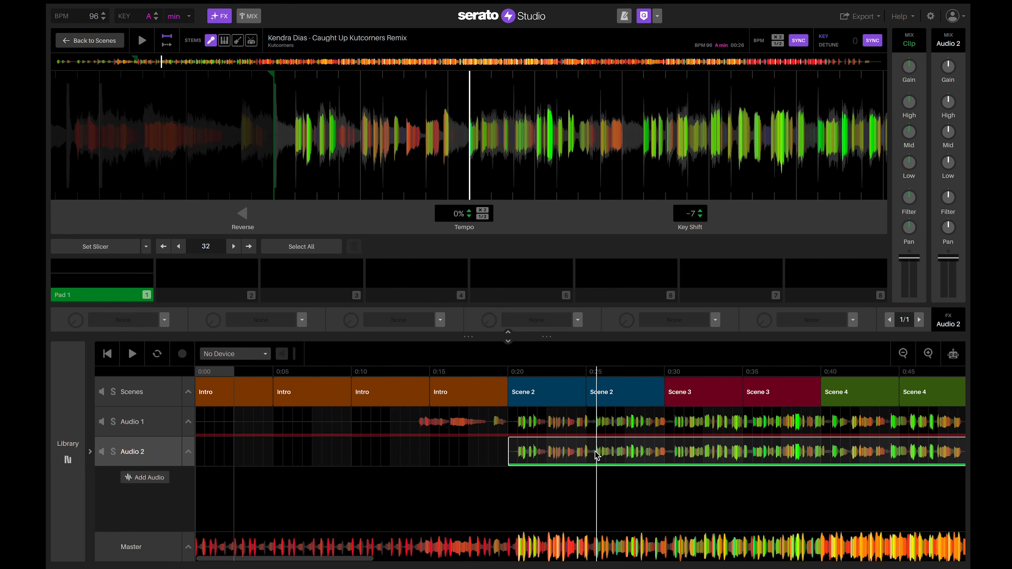
pyautogui.rightClick(597, 455)
pyautogui.click(623, 546)
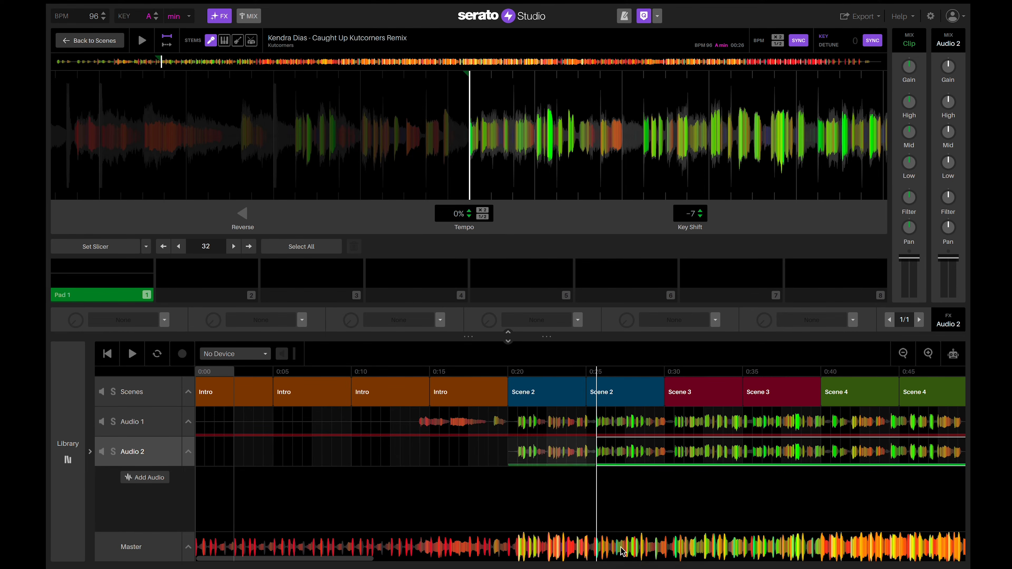
pyautogui.click(676, 454)
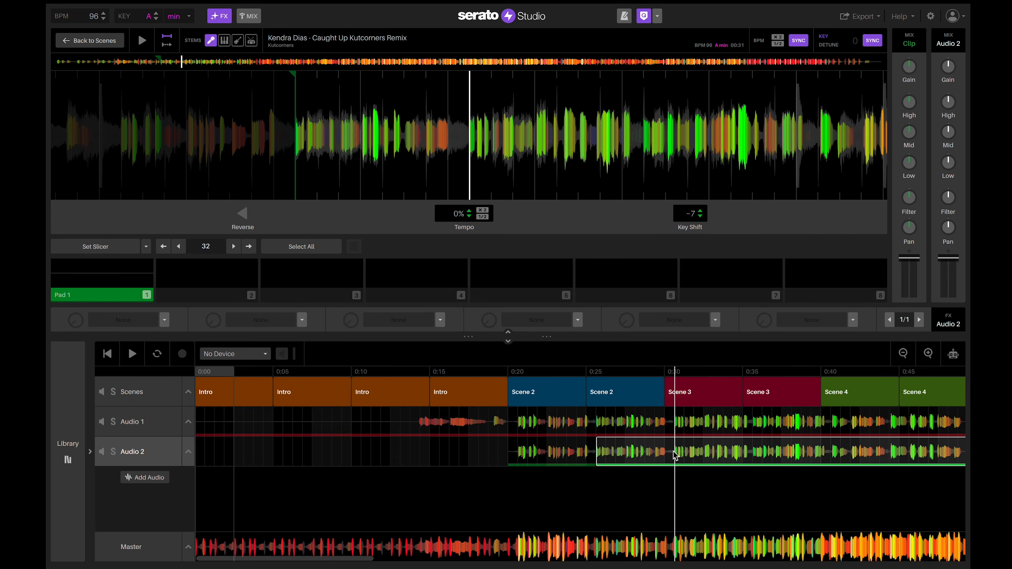
pyautogui.rightClick(677, 455)
pyautogui.click(698, 547)
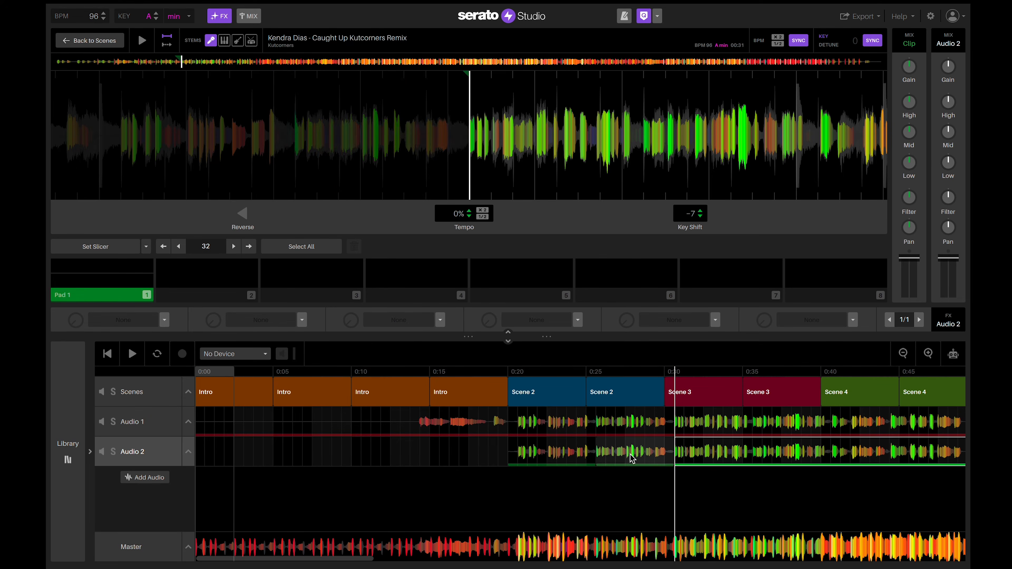
pyautogui.click(628, 457)
pyautogui.press('Delete')
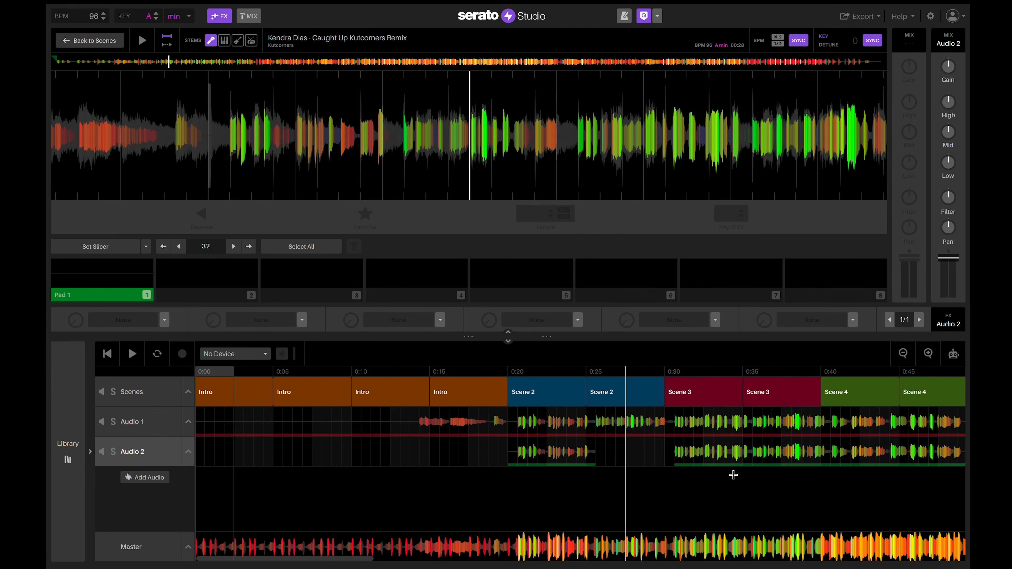
# Split the clip at 0:35 and 0:40 and delete the piece between them.
pyautogui.hscroll(5, 732, 474)
pyautogui.click(651, 446)
pyautogui.rightClick(651, 447)
pyautogui.click(677, 543)
pyautogui.click(679, 447)
pyautogui.rightClick(676, 446)
pyautogui.click(703, 543)
pyautogui.click(627, 439)
pyautogui.press('Delete')
# Split the clip near 0:49 and delete the section after it.
pyautogui.click(697, 448)
pyautogui.rightClick(697, 448)
pyautogui.click(722, 543)
pyautogui.press('Delete')
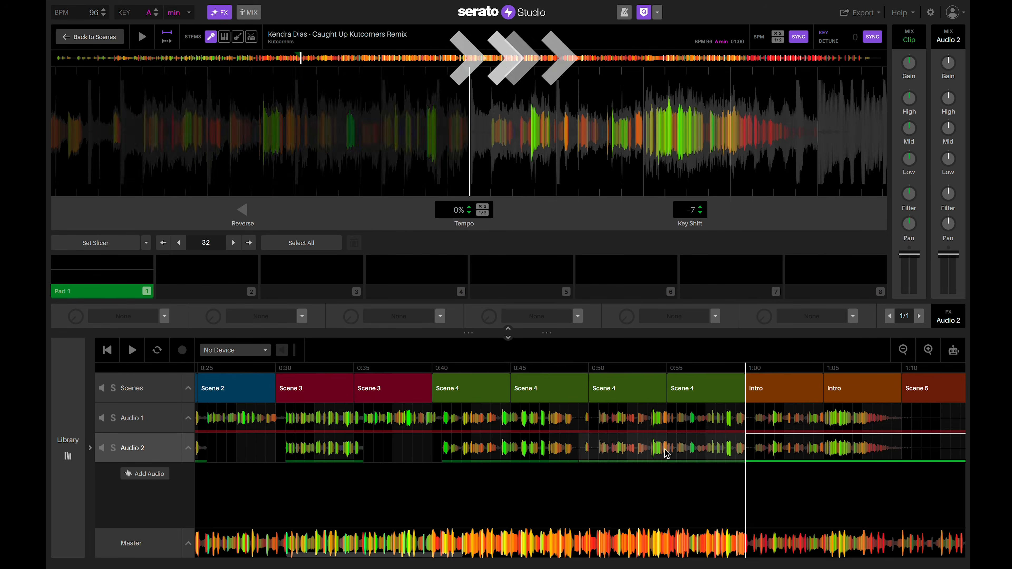
pyautogui.hscroll(-5, 536, 373)
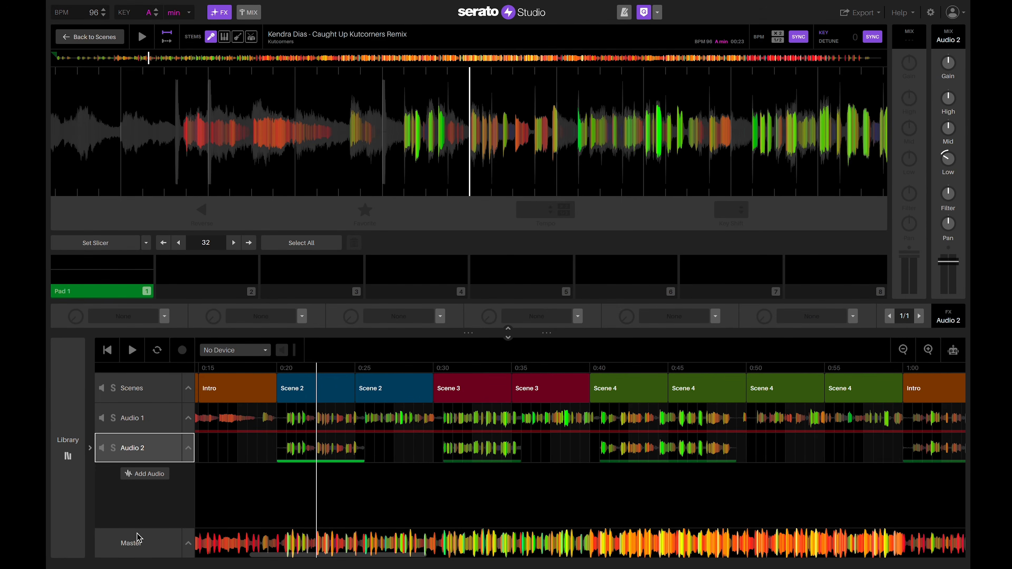
# Show the master channel effects, toggle the compressor and limiter, and browse the first slot's effect list.
pyautogui.click(138, 551)
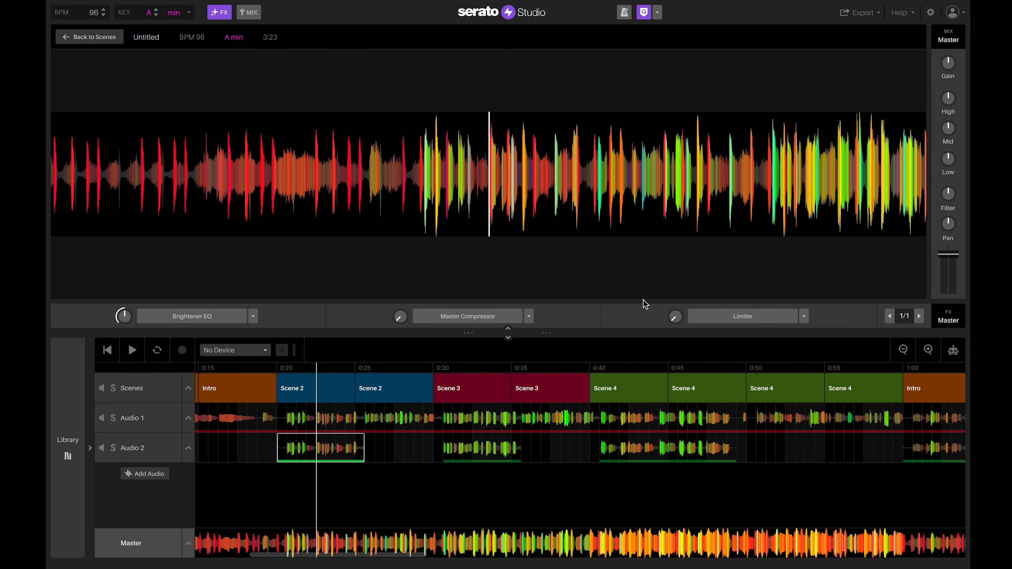
pyautogui.click(504, 317)
pyautogui.click(725, 319)
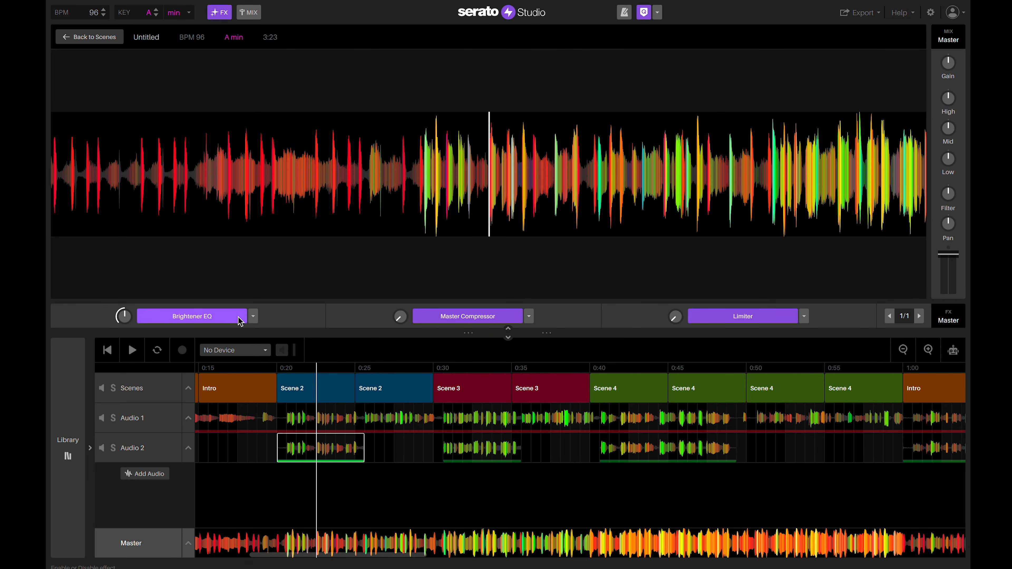
pyautogui.click(253, 318)
pyautogui.moveTo(236, 430)
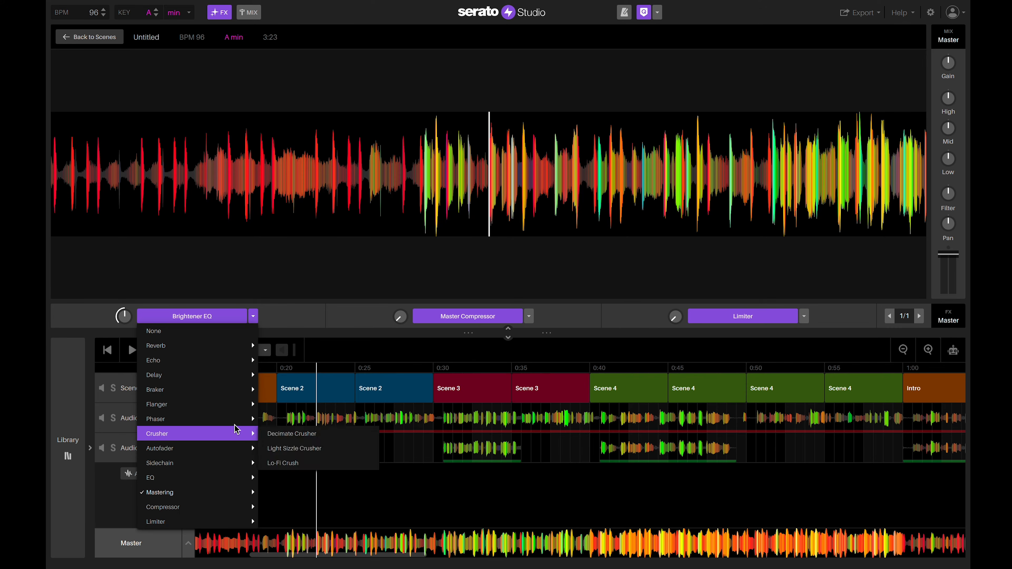
pyautogui.click(297, 321)
# List all effect plugins and turn off Brightener EQ, Master Compressor and Limiter.
pyautogui.click(67, 445)
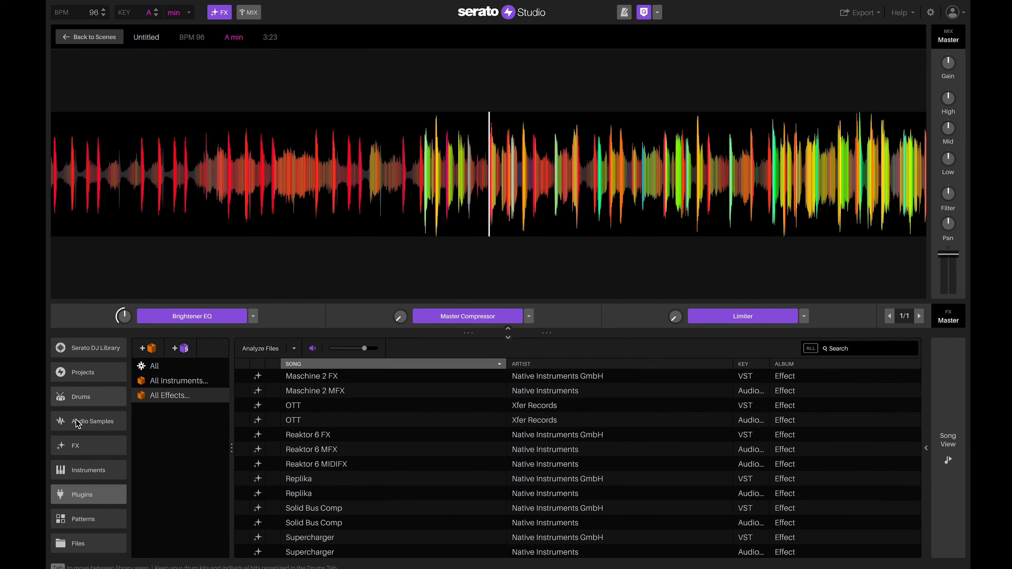
pyautogui.click(84, 497)
pyautogui.click(166, 398)
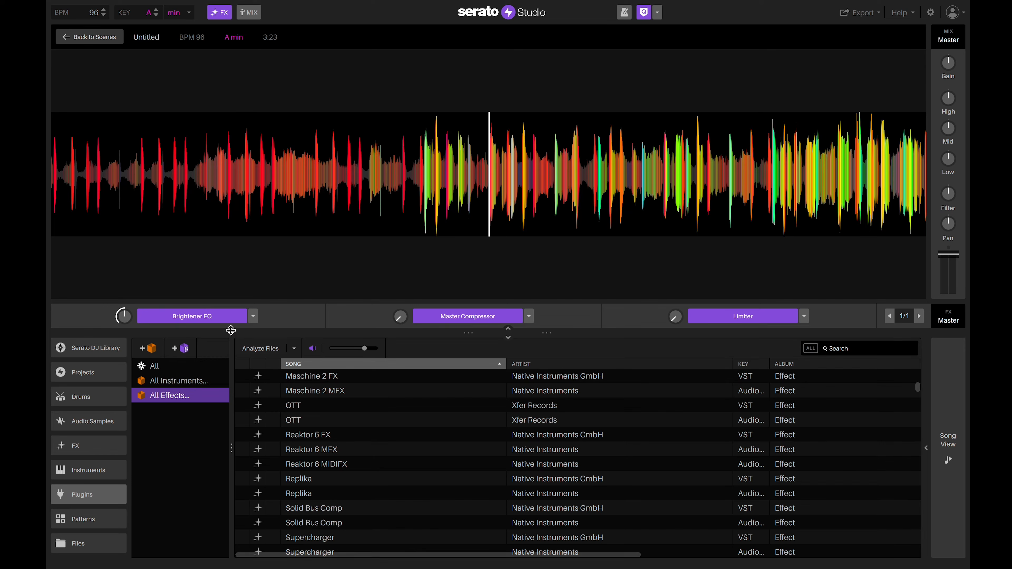
pyautogui.click(192, 317)
pyautogui.click(473, 319)
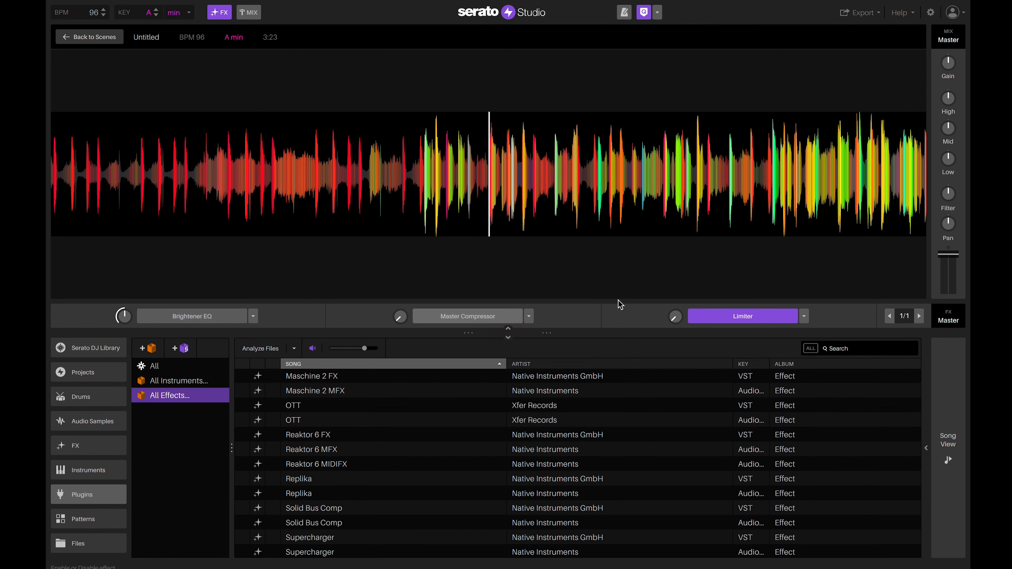
pyautogui.click(722, 317)
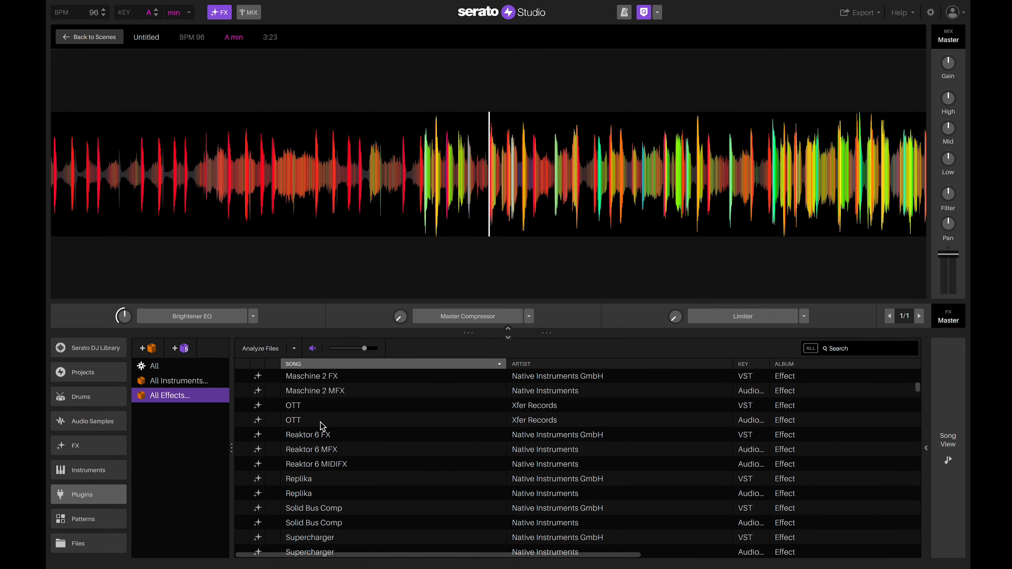
# Load OTT into master FX slot 1 and set its depth to 49%.
pyautogui.click(313, 422)
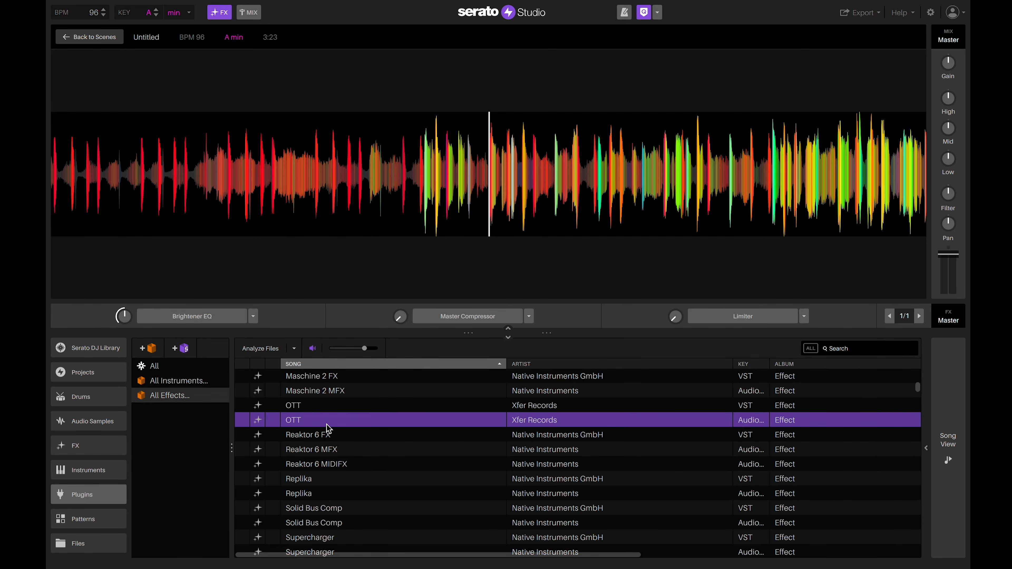
pyautogui.moveTo(327, 427); pyautogui.dragTo(214, 330)
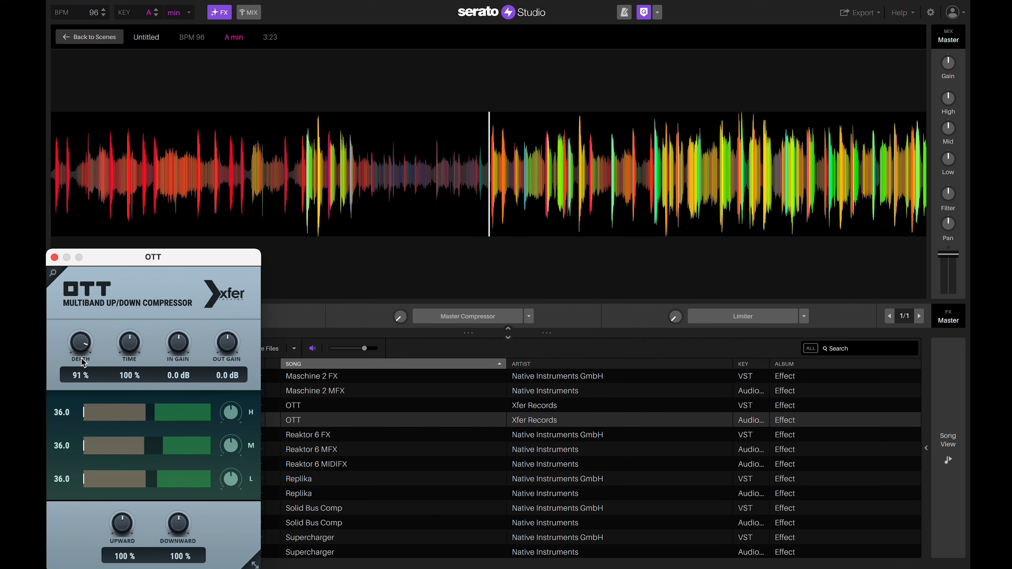
pyautogui.moveTo(82, 362); pyautogui.dragTo(92, 422)
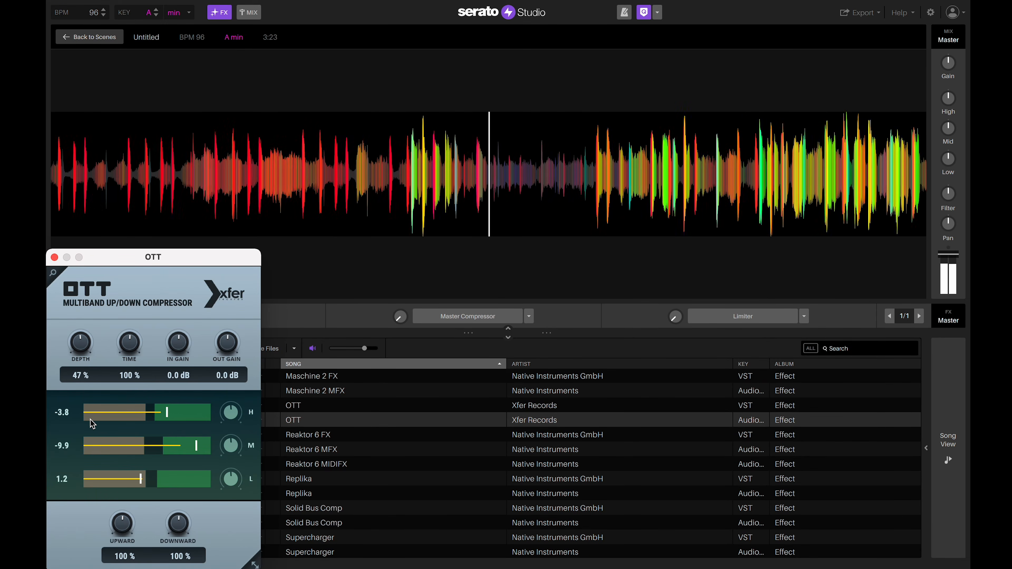
pyautogui.moveTo(79, 350); pyautogui.dragTo(80, 346)
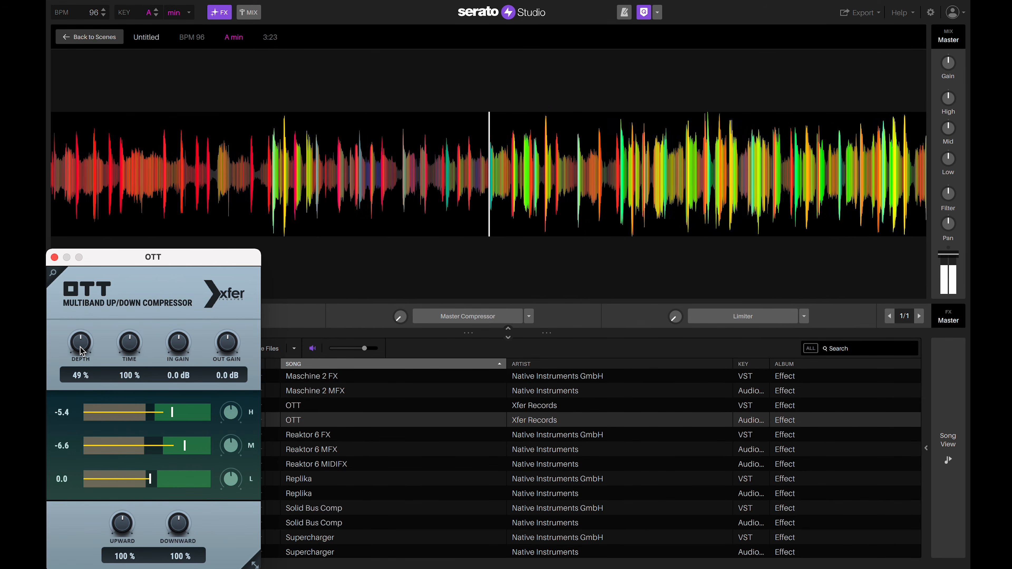